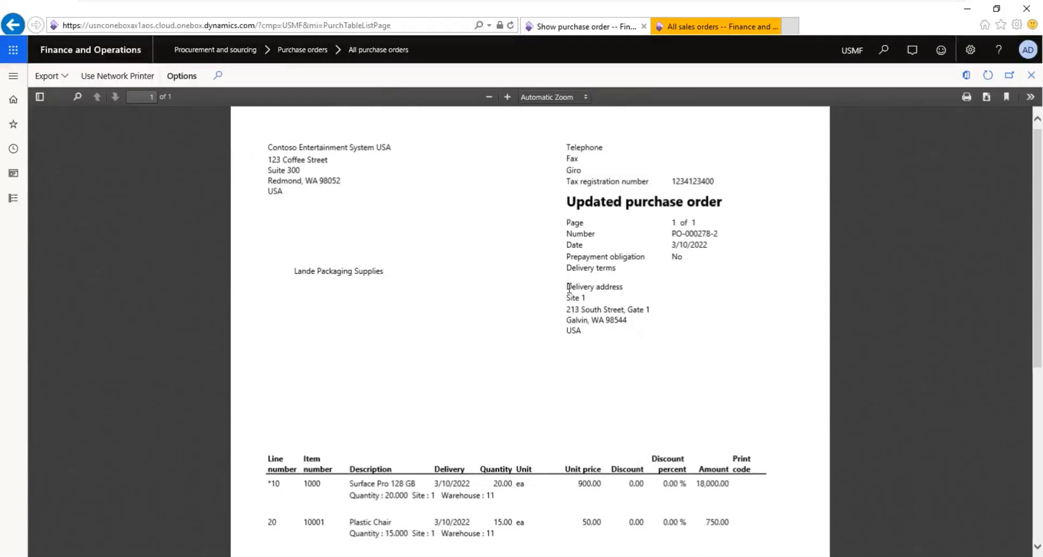
# Step: Review the delivery address and company address on the updated purchase order printout and close the report
pyautogui.moveTo(568, 287); pyautogui.dragTo(658, 300)
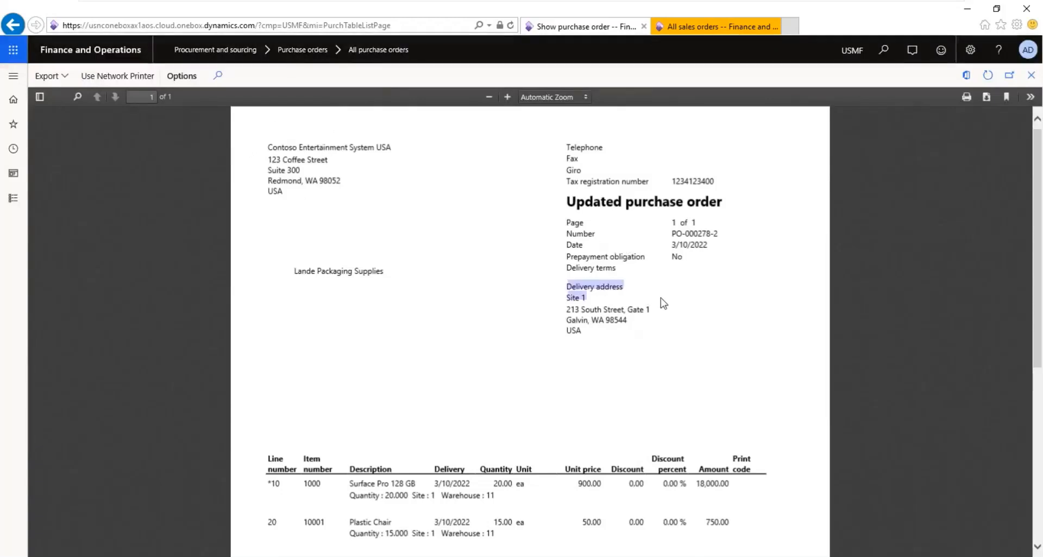
pyautogui.click(677, 337)
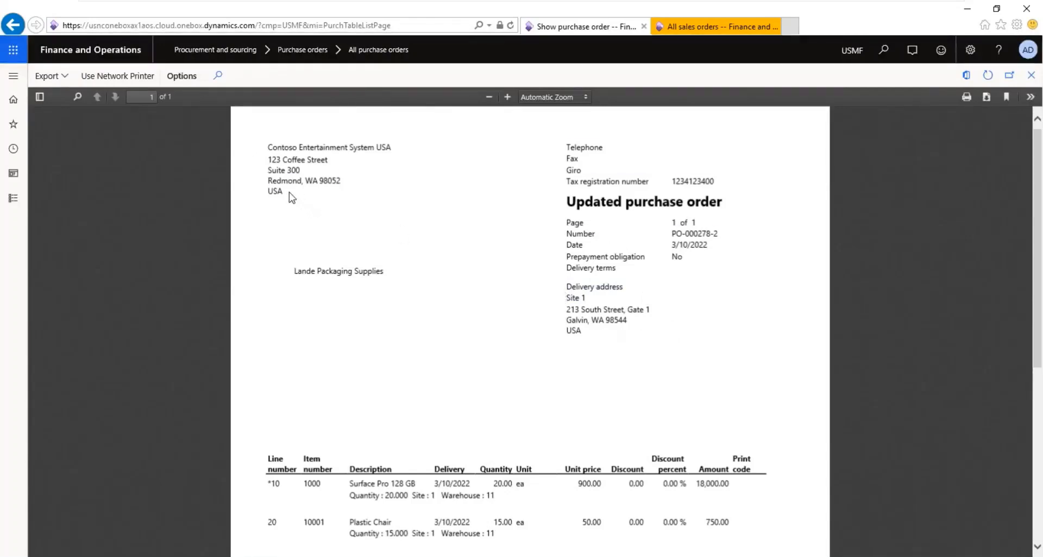
pyautogui.moveTo(289, 192); pyautogui.dragTo(242, 141)
pyautogui.click(455, 299)
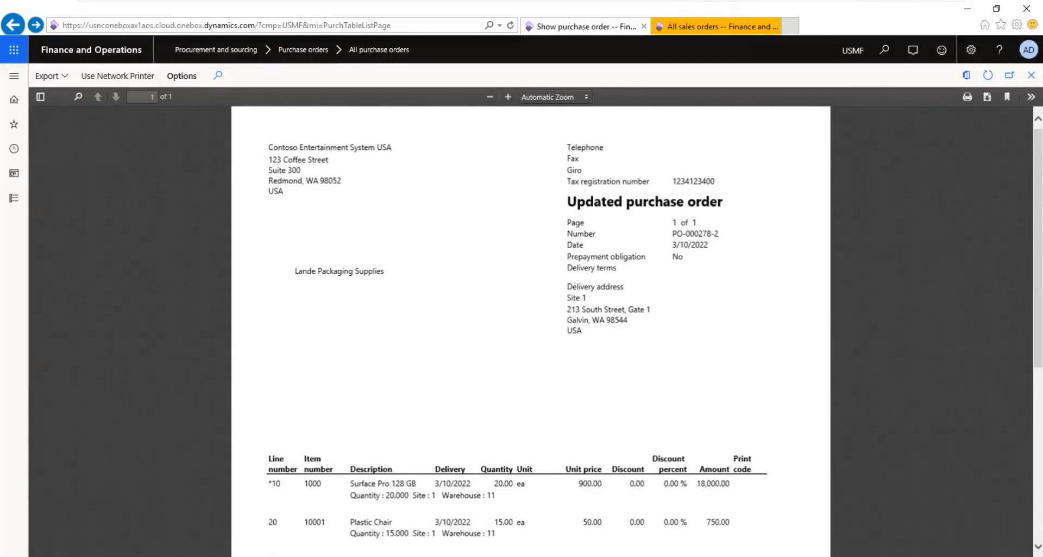
pyautogui.press('Escape')
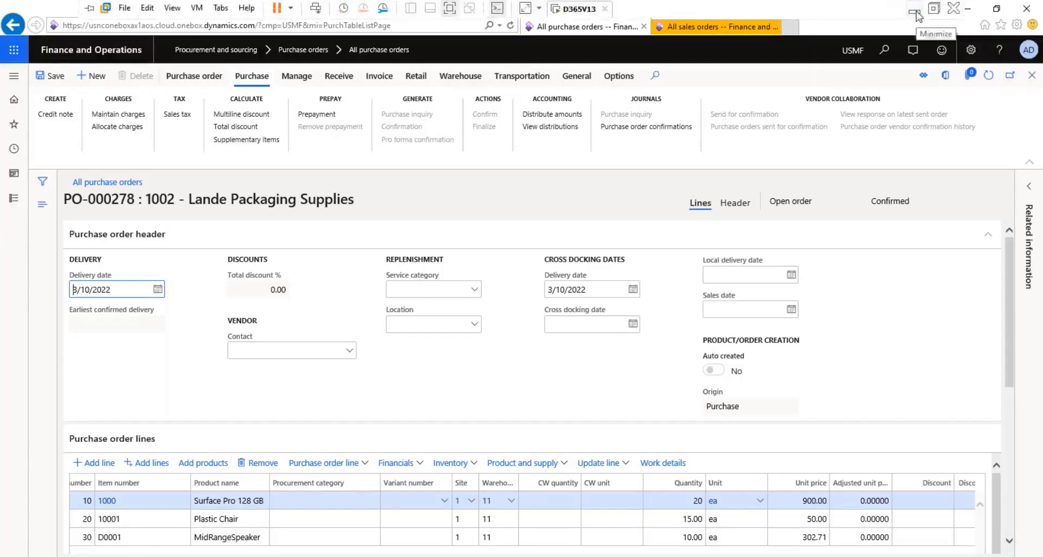
# Step: View the Organization.png process diagram and the sales orders list, returning to the Lande Packaging Supplies purchase order
pyautogui.click(915, 13)
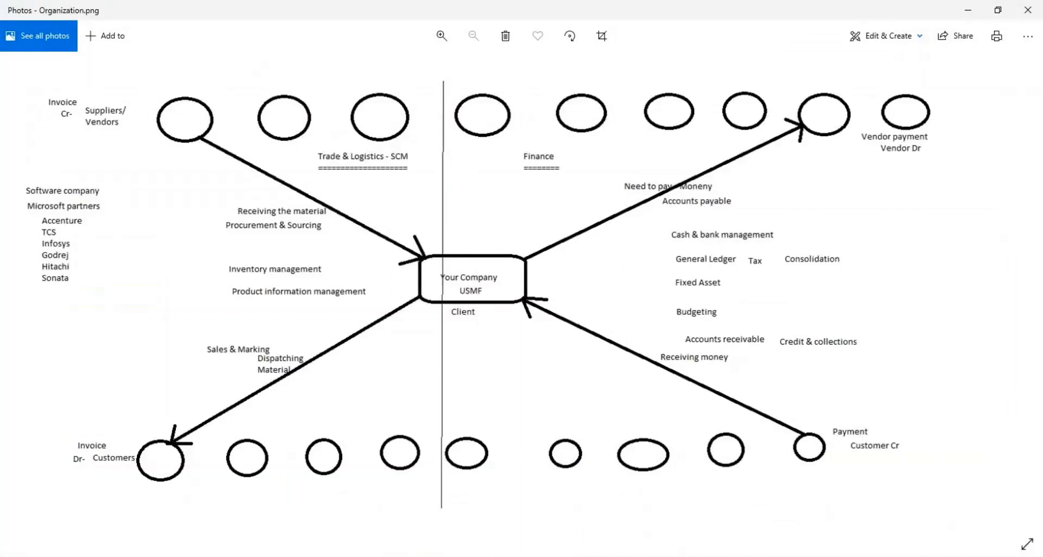
pyautogui.click(495, 556)
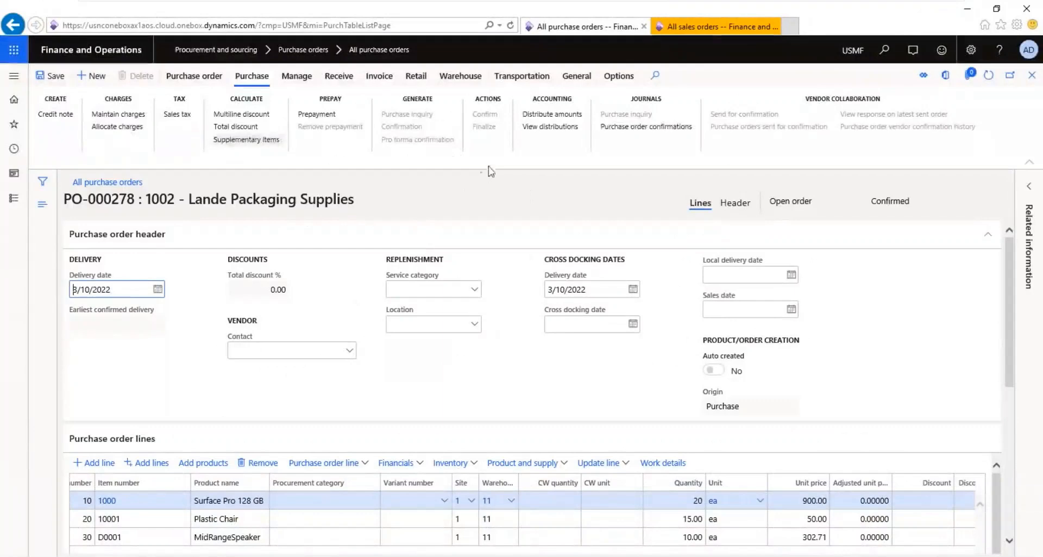
pyautogui.click(715, 27)
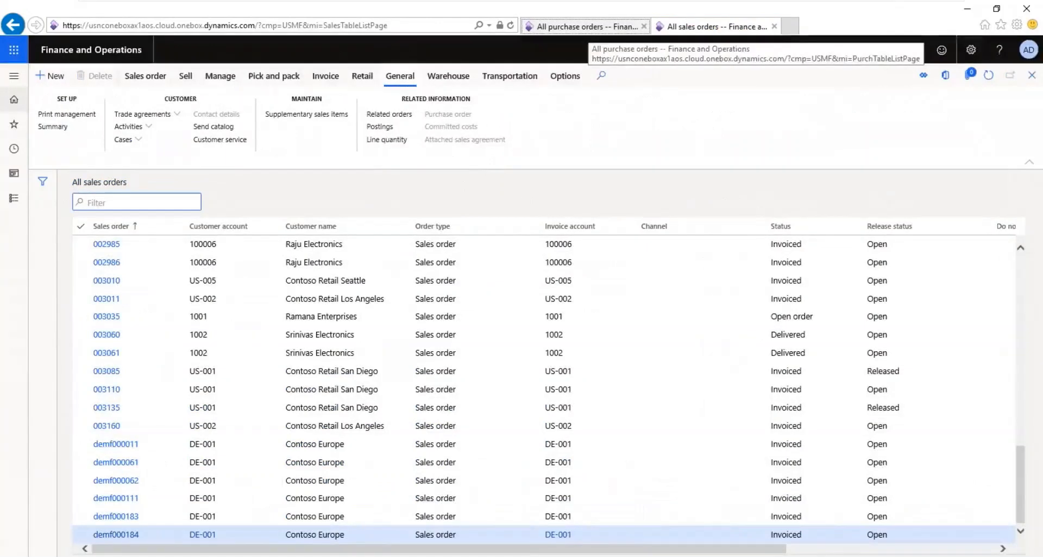
pyautogui.click(581, 26)
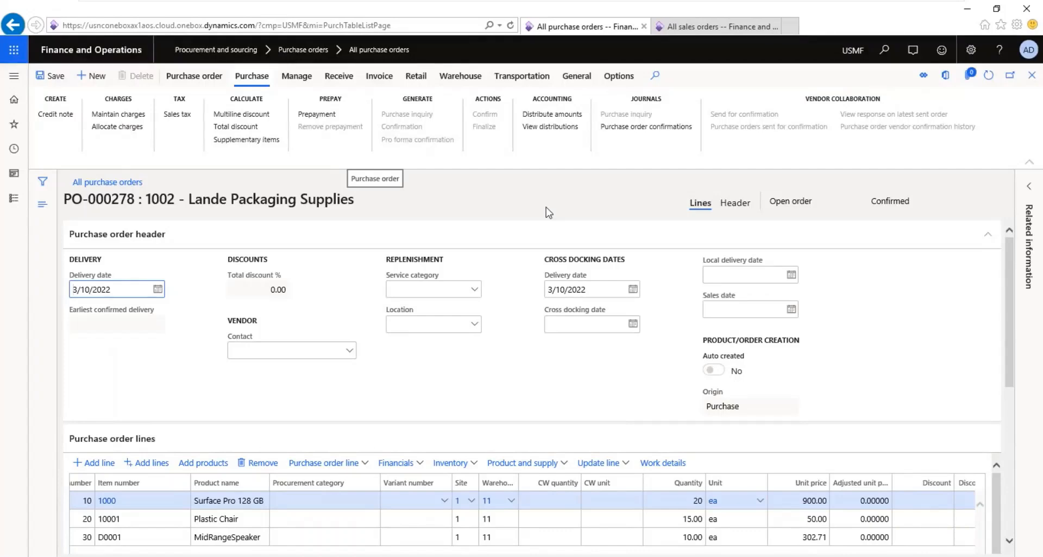
# Step: Start posting a product receipt for the Lande Packaging Supplies purchase order and review its lines and purchase details
pyautogui.click(342, 78)
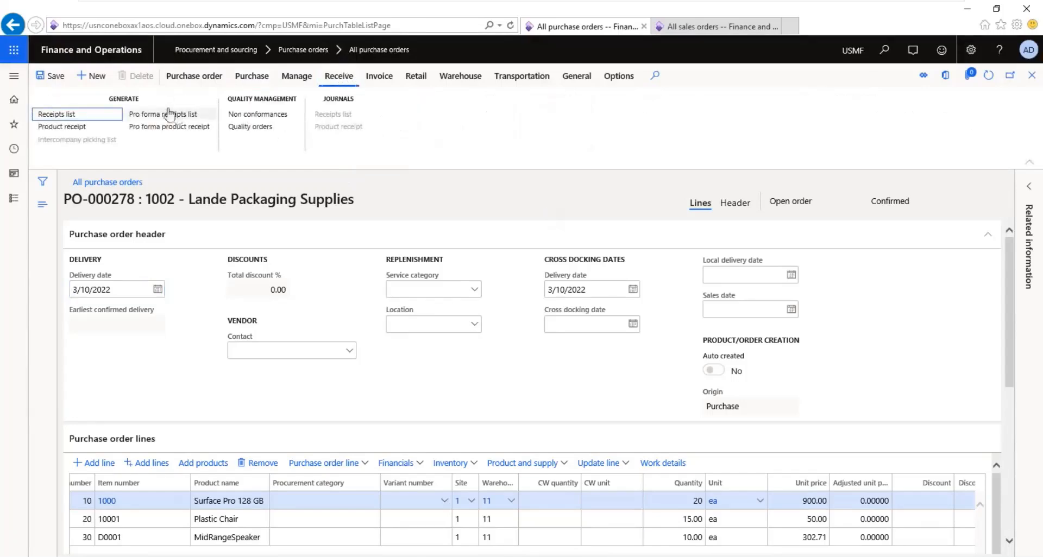
pyautogui.click(80, 127)
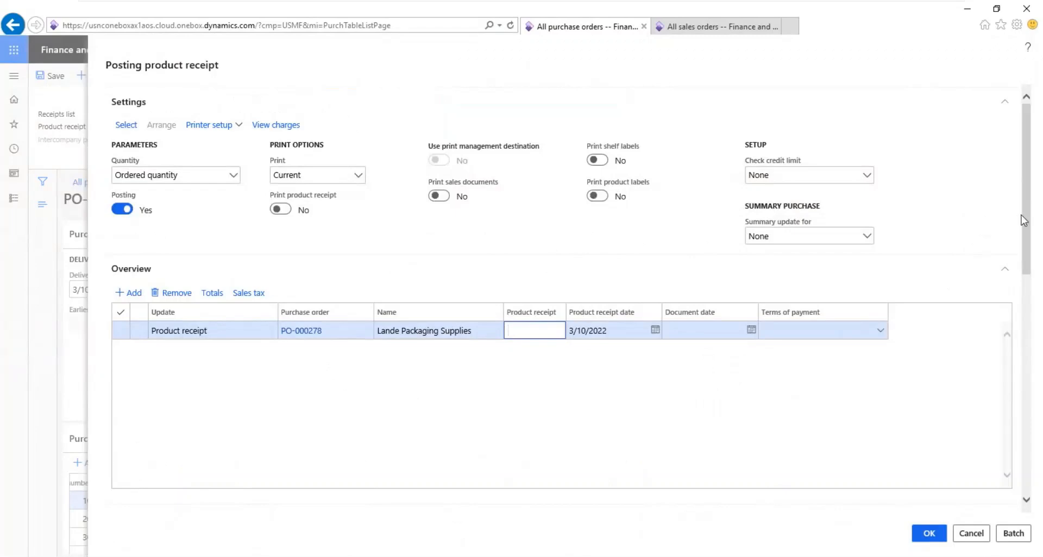
pyautogui.moveTo(1021, 215); pyautogui.dragTo(1030, 326)
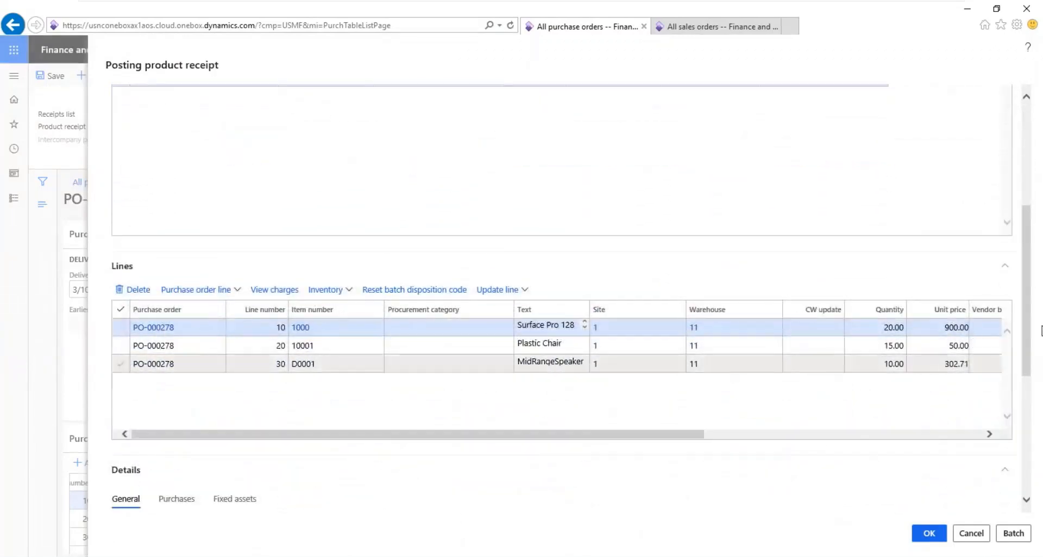
pyautogui.click(166, 500)
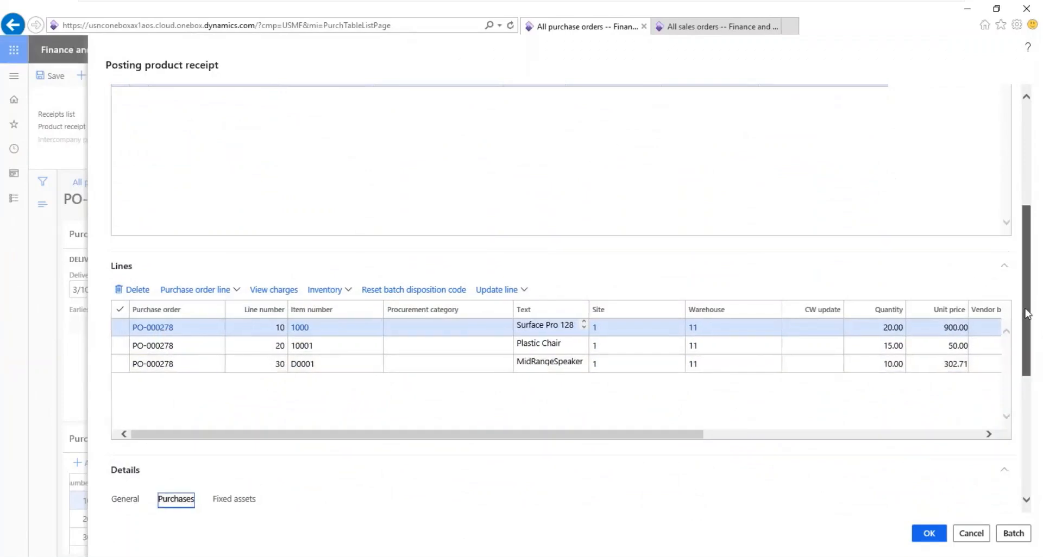
pyautogui.scroll(-3, 1027, 302)
pyautogui.scroll(10, 1028, 308)
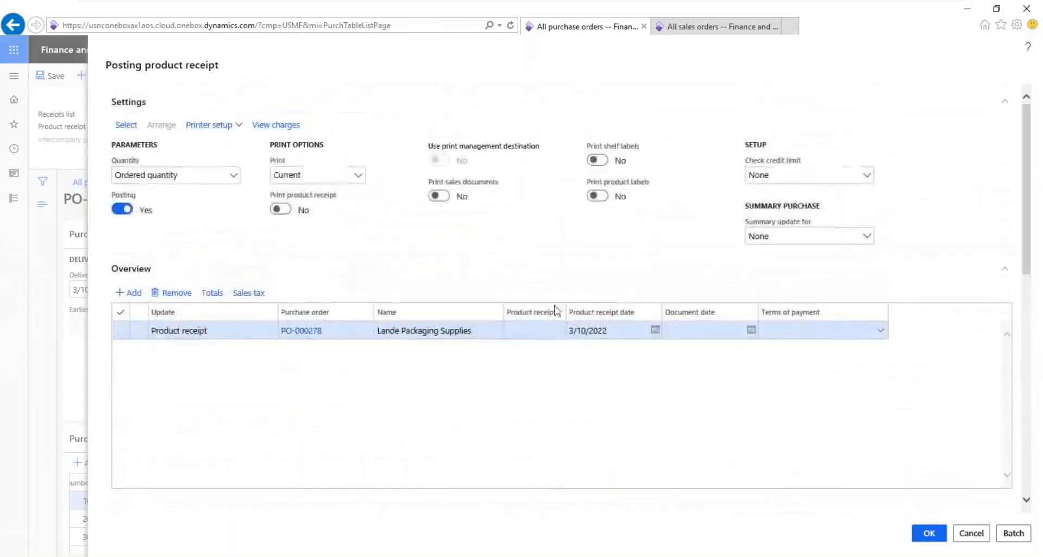
# Step: Enter product receipt number PR-278 with document date 3/10/2022 and post the product receipt
pyautogui.click(522, 331)
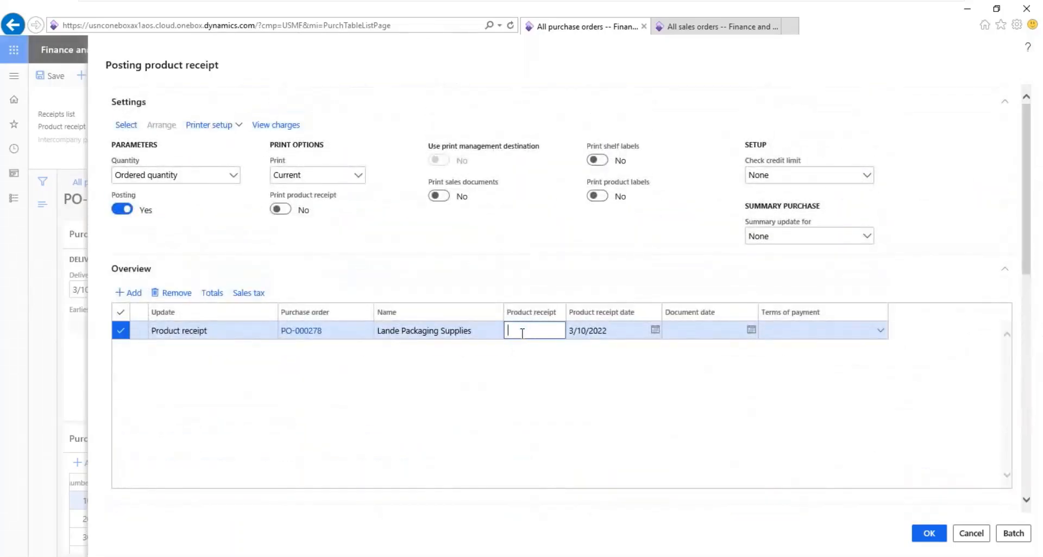
pyautogui.write('PR-278')
pyautogui.press('Tab')
pyautogui.press('Tab')
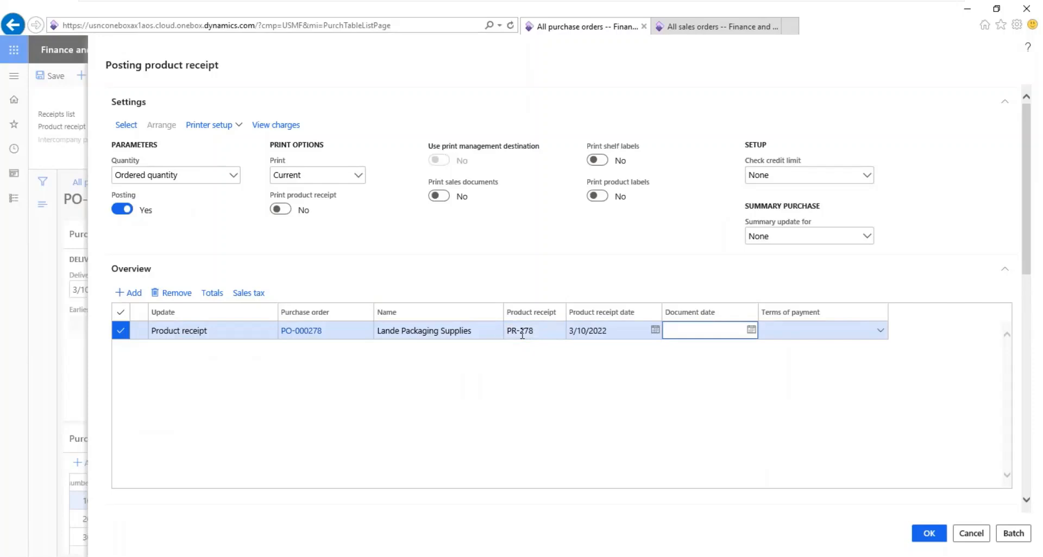
pyautogui.press('Tab')
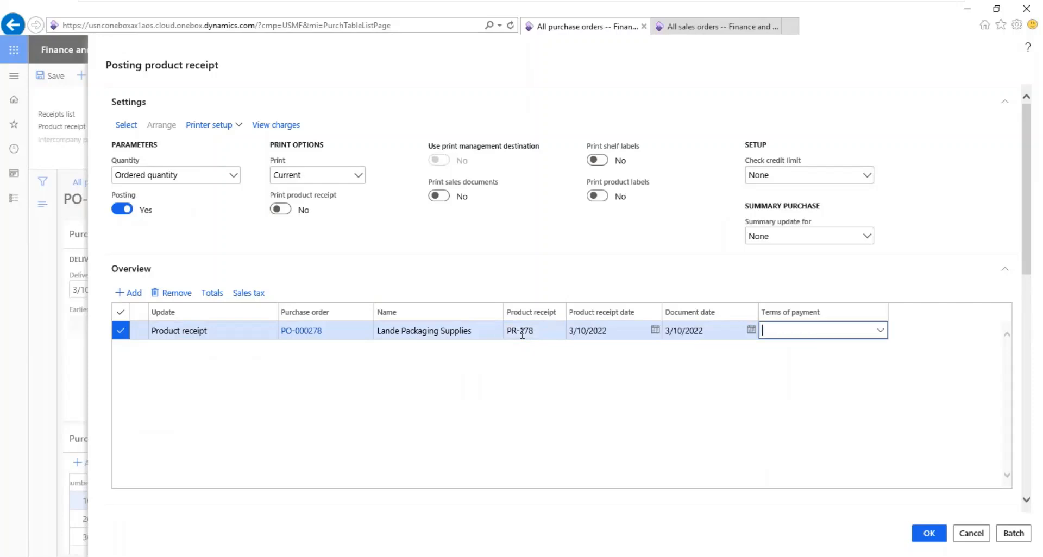
pyautogui.click(929, 532)
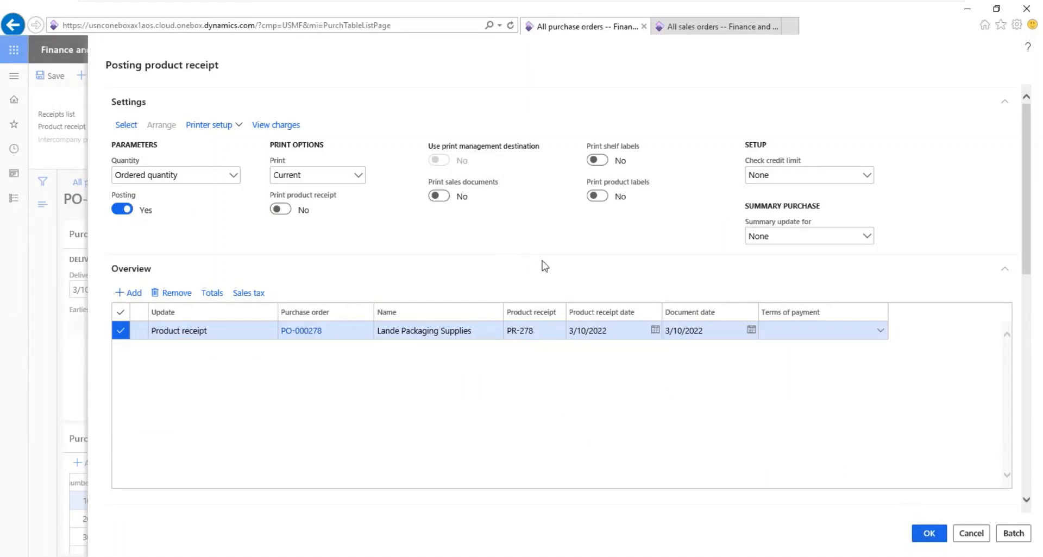
pyautogui.click(931, 534)
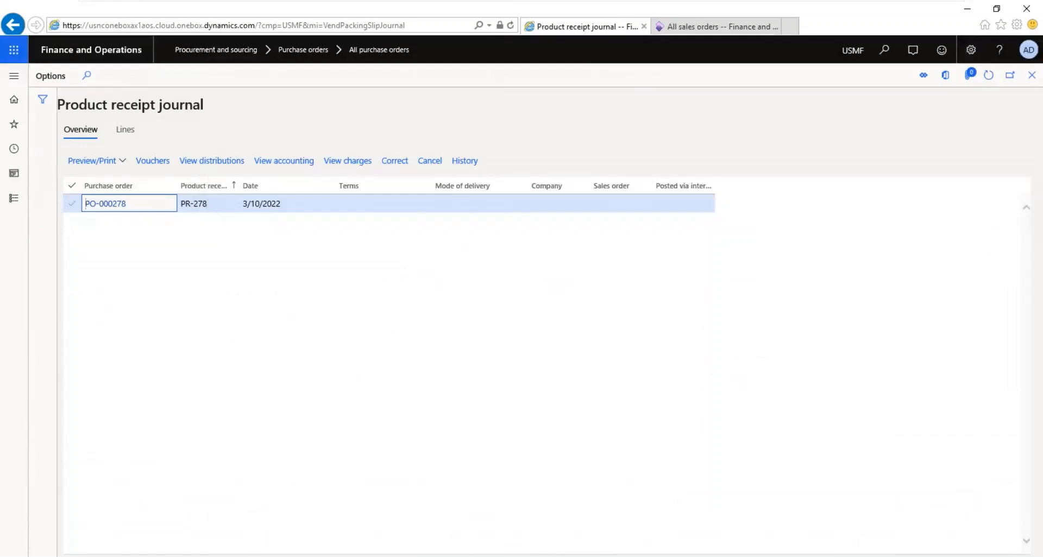
# Step: Check the voucher transactions and the received lines of product receipt PR-278 in the product receipt journal
pyautogui.click(169, 166)
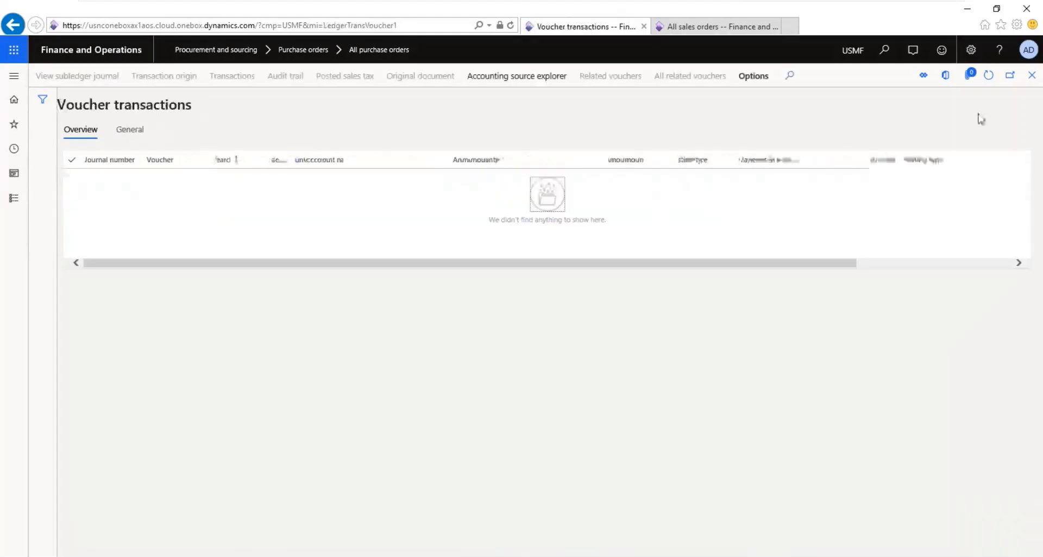
pyautogui.click(1033, 76)
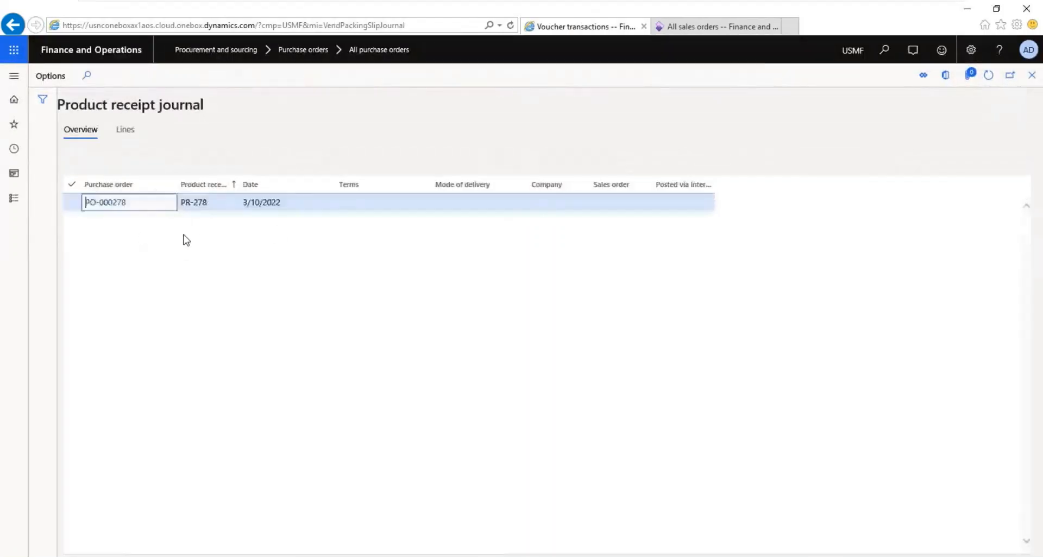
pyautogui.click(127, 130)
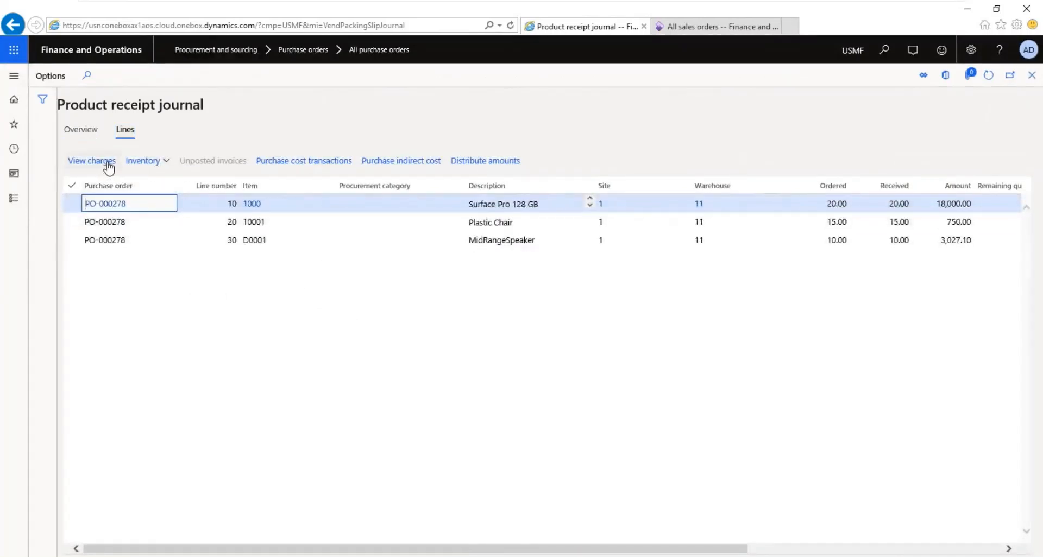
pyautogui.click(82, 130)
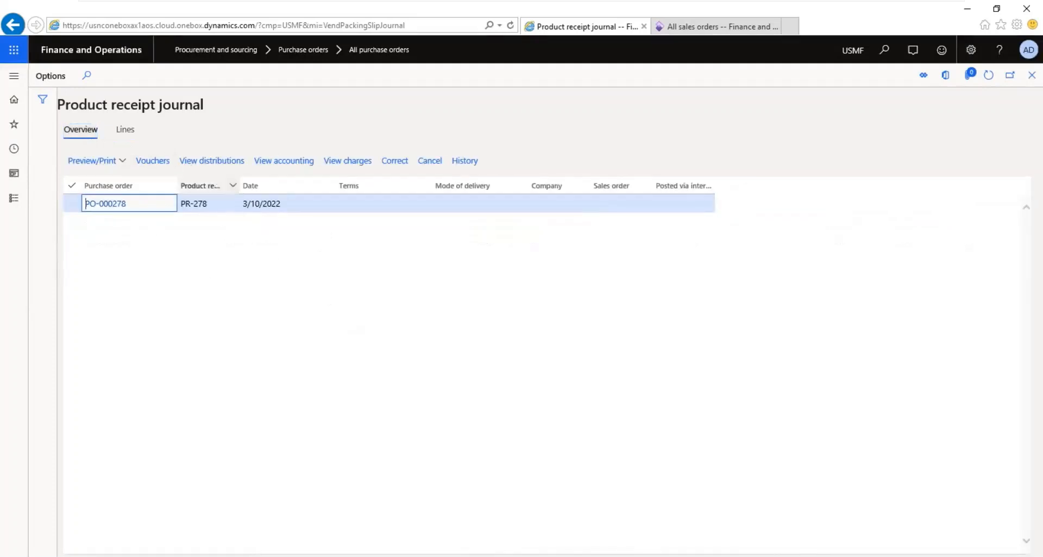
# Step: View the subledger accounting entries of product receipt PR-278 and reopen them from the product receipt journal
pyautogui.click(300, 166)
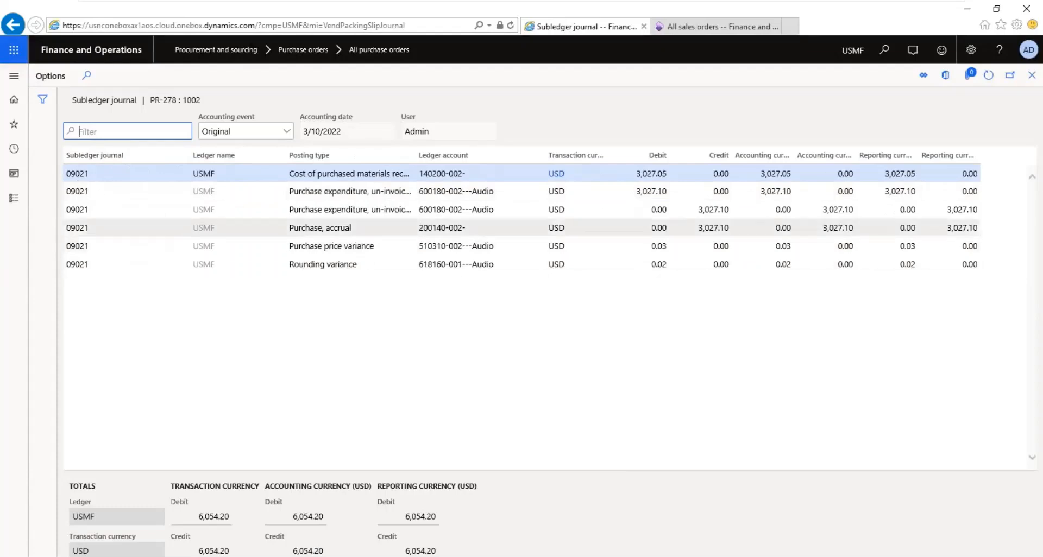
pyautogui.click(1031, 76)
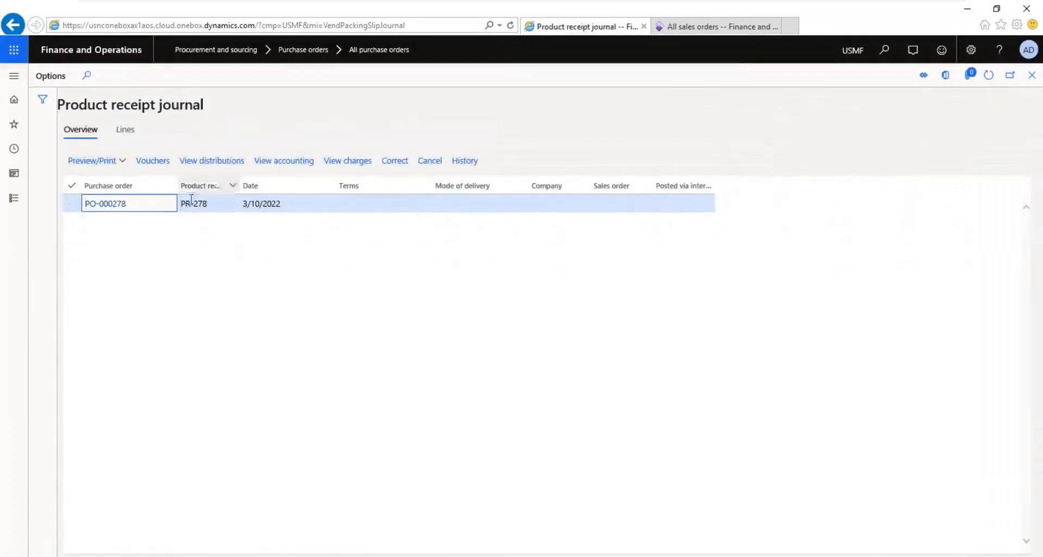
pyautogui.click(305, 162)
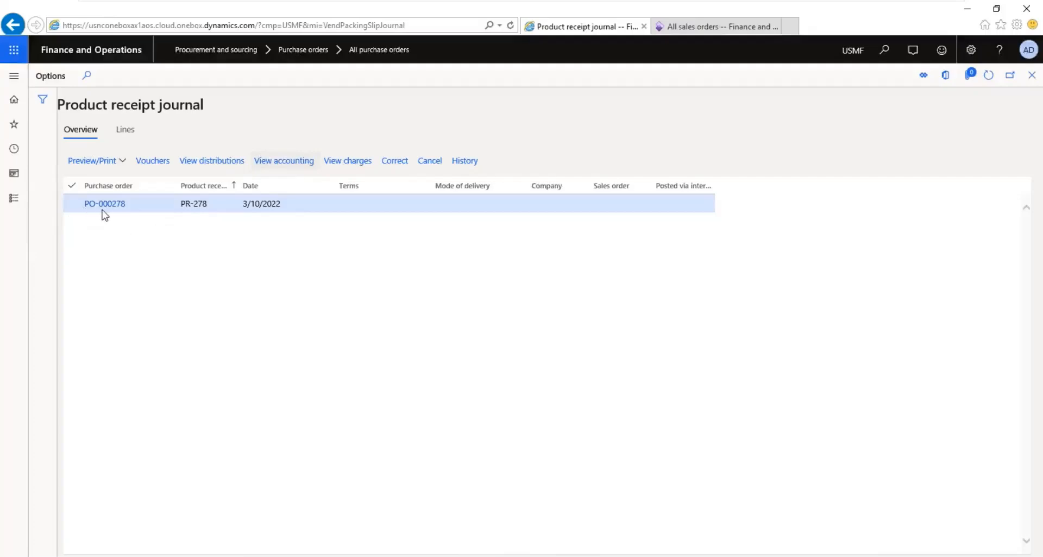
pyautogui.click(264, 163)
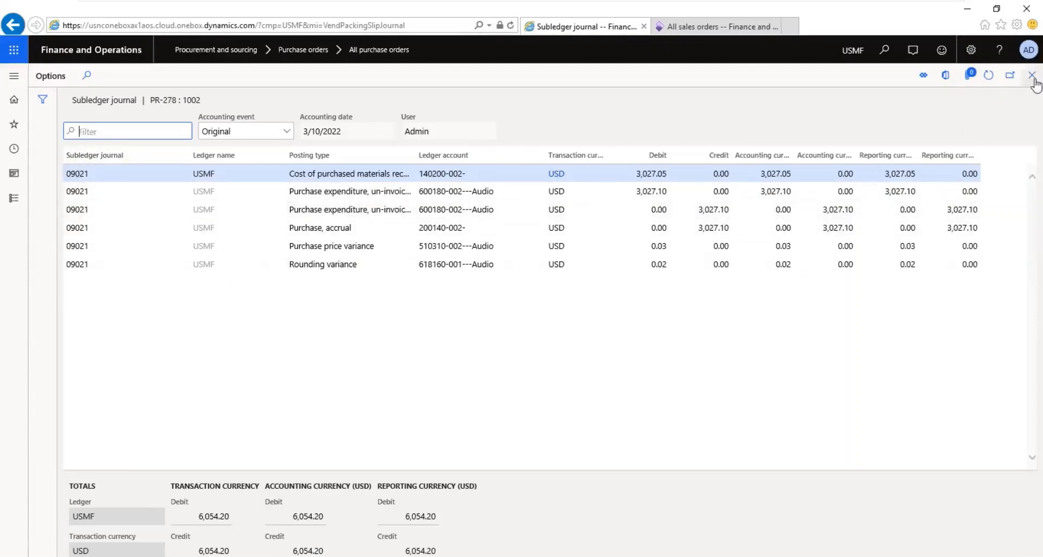
# Step: Open the packing slip journal of the last Contoso Retail Los Angeles sales order in the sales orders list
pyautogui.click(720, 29)
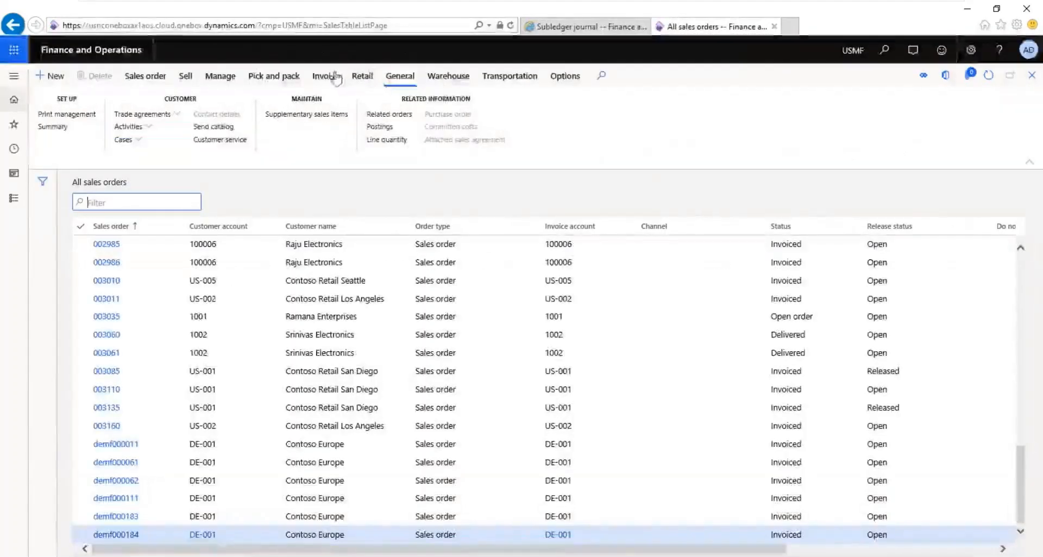
pyautogui.click(274, 76)
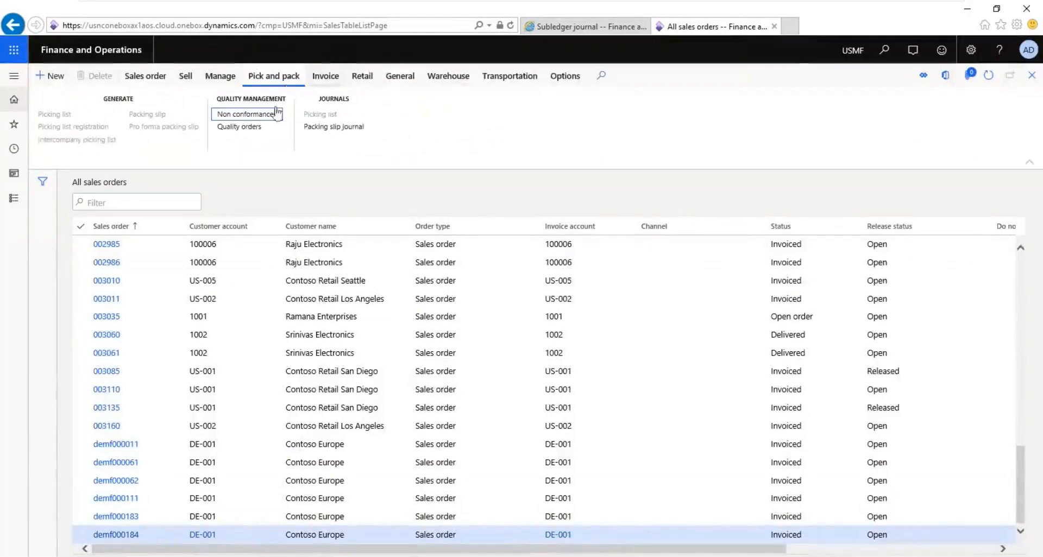
pyautogui.click(279, 425)
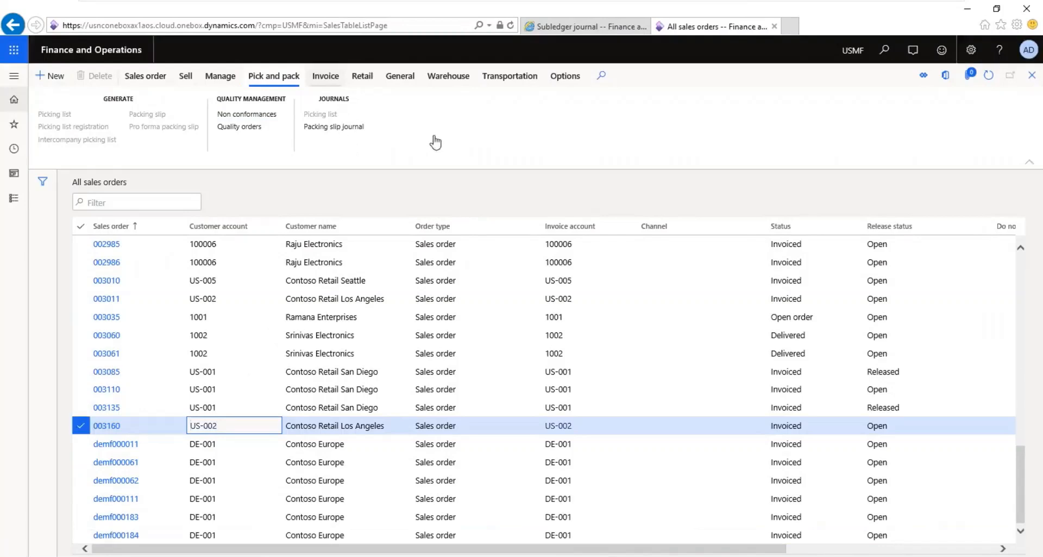
pyautogui.click(360, 132)
pyautogui.click(347, 130)
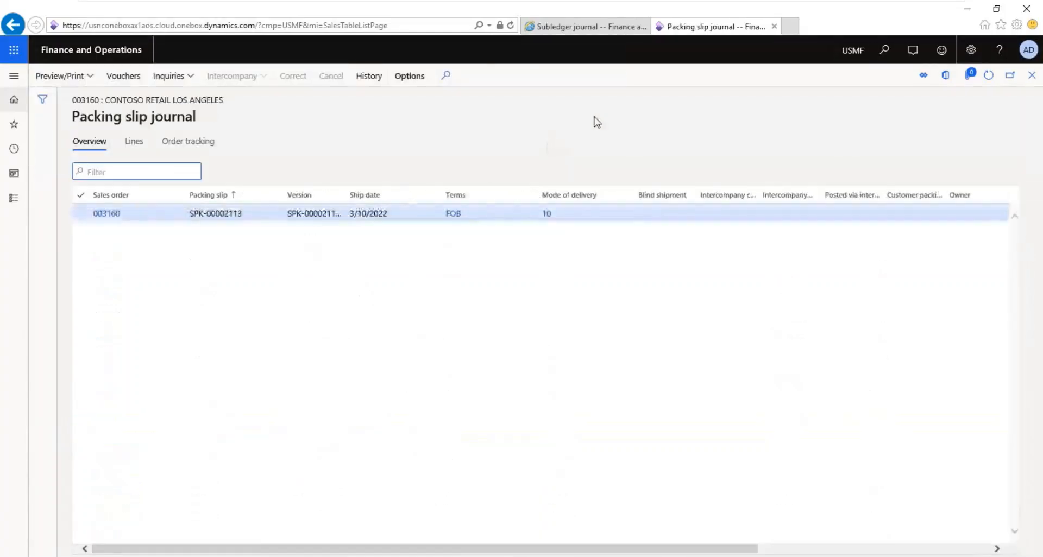
# Step: Return to the purchase side, recheck the receipt's subledger journal entries, and select receipt PR-278 in the product receipt journal
pyautogui.click(566, 30)
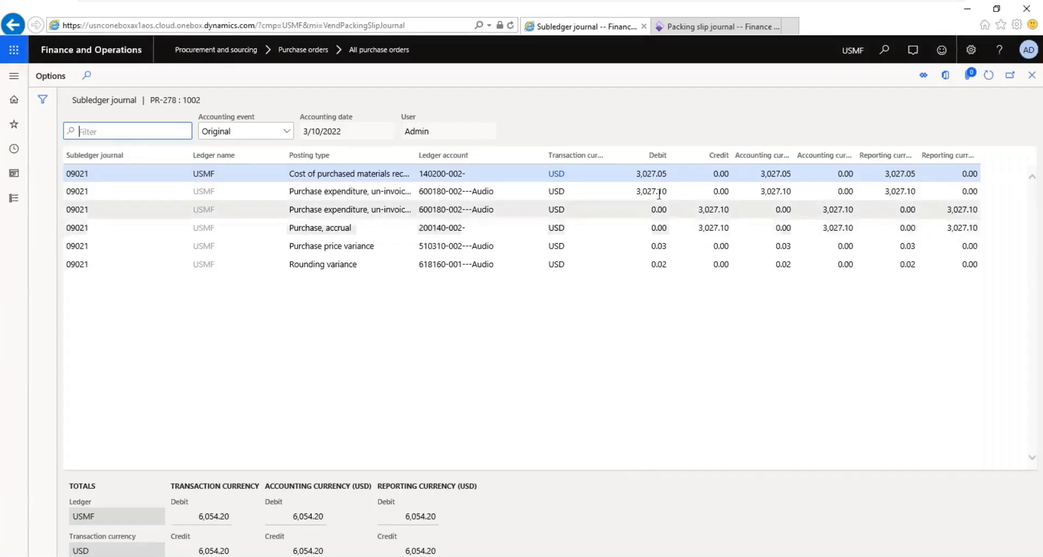
pyautogui.click(1031, 77)
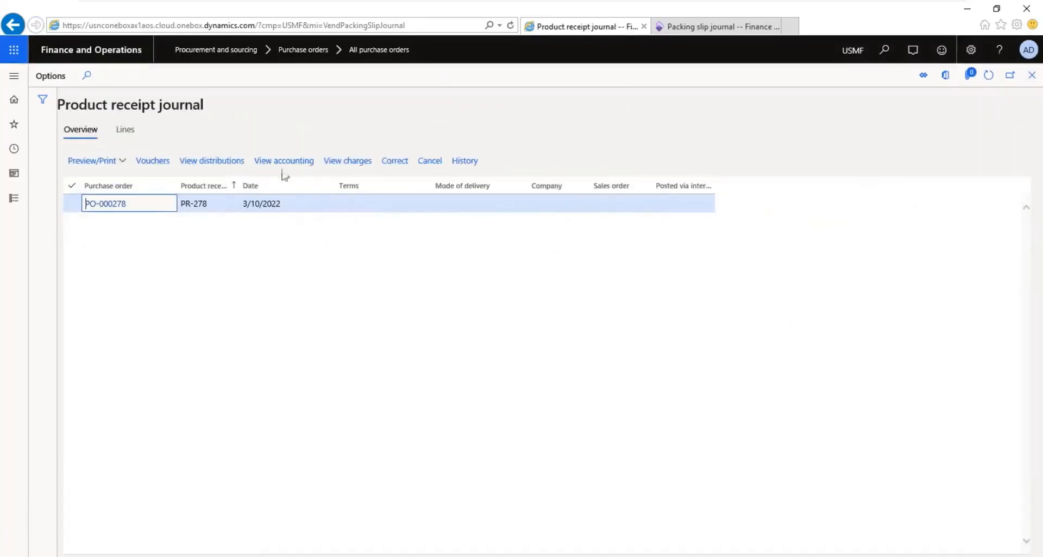
pyautogui.click(288, 168)
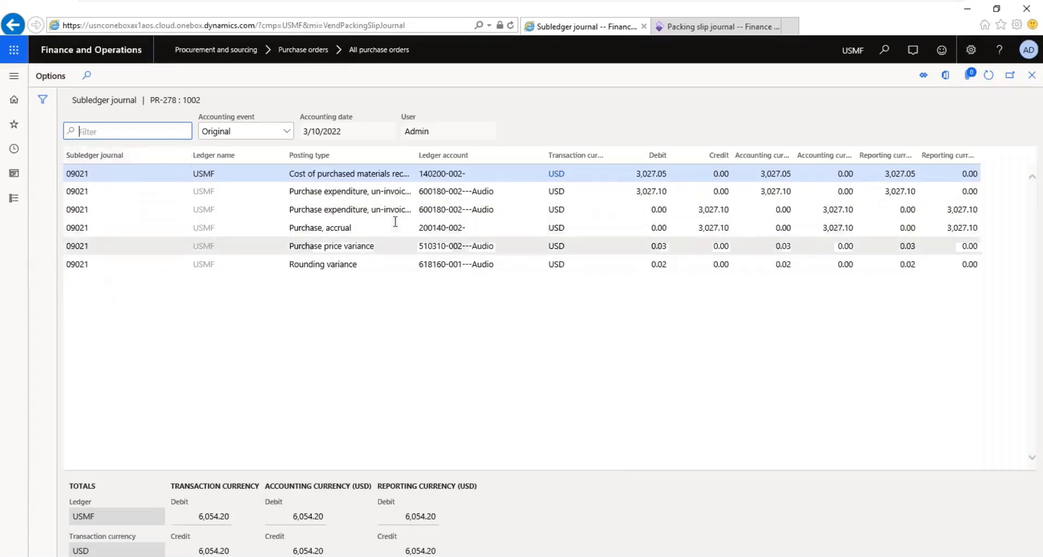
pyautogui.click(1031, 79)
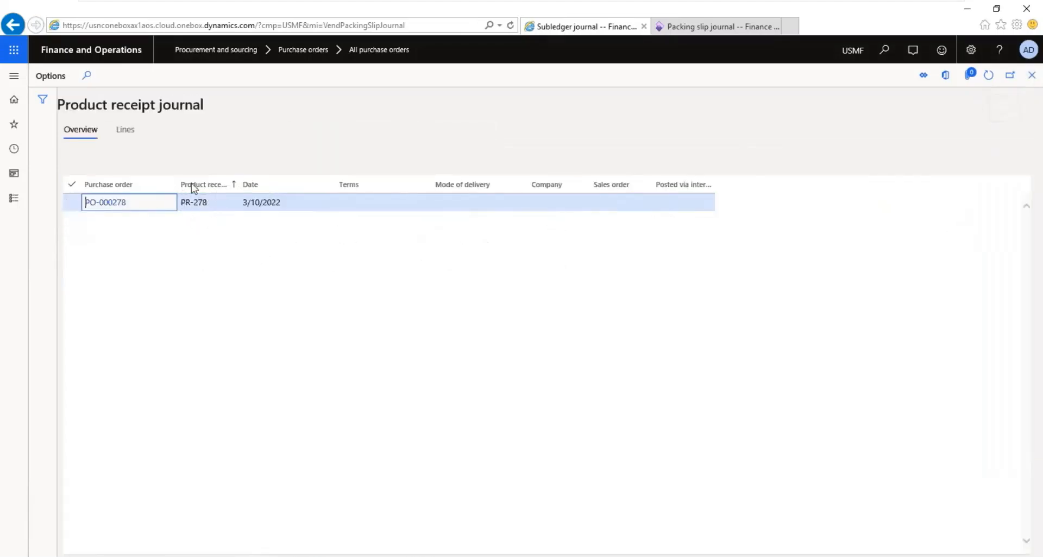
pyautogui.click(214, 208)
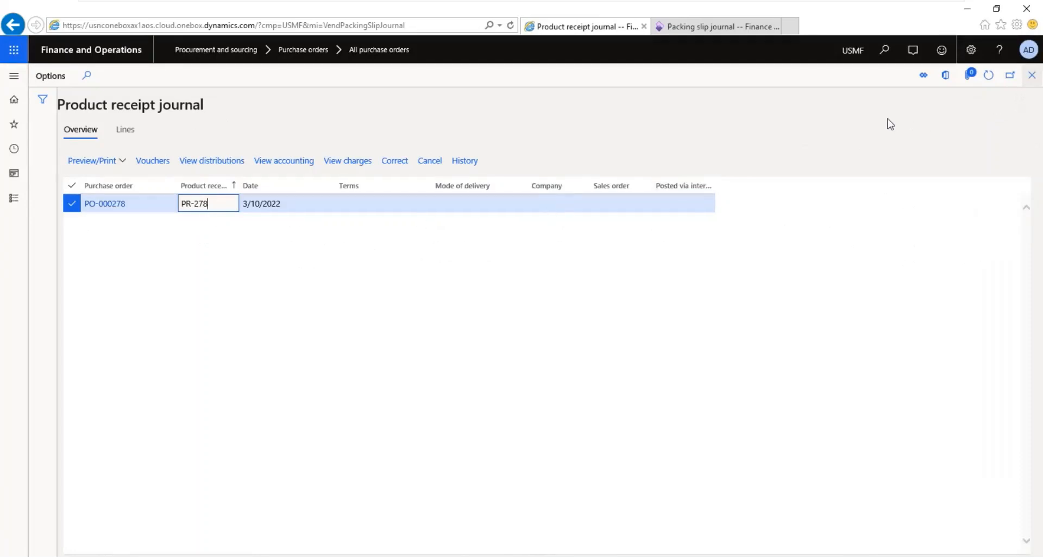
# Step: Consult the Organization.png diagram outside the virtual machine and return to the product receipt journal in D365V13
pyautogui.moveTo(850, 2)
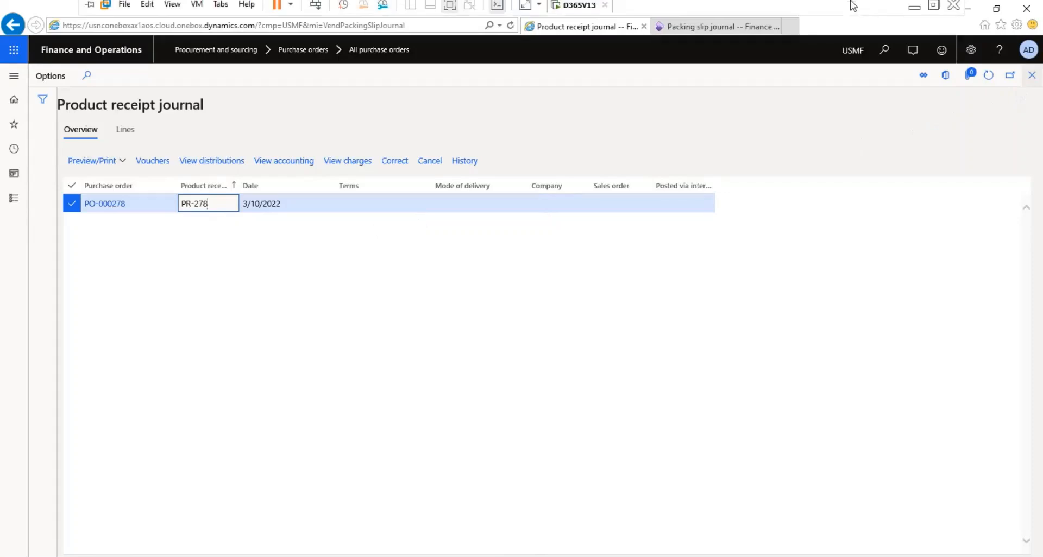
pyautogui.click(911, 11)
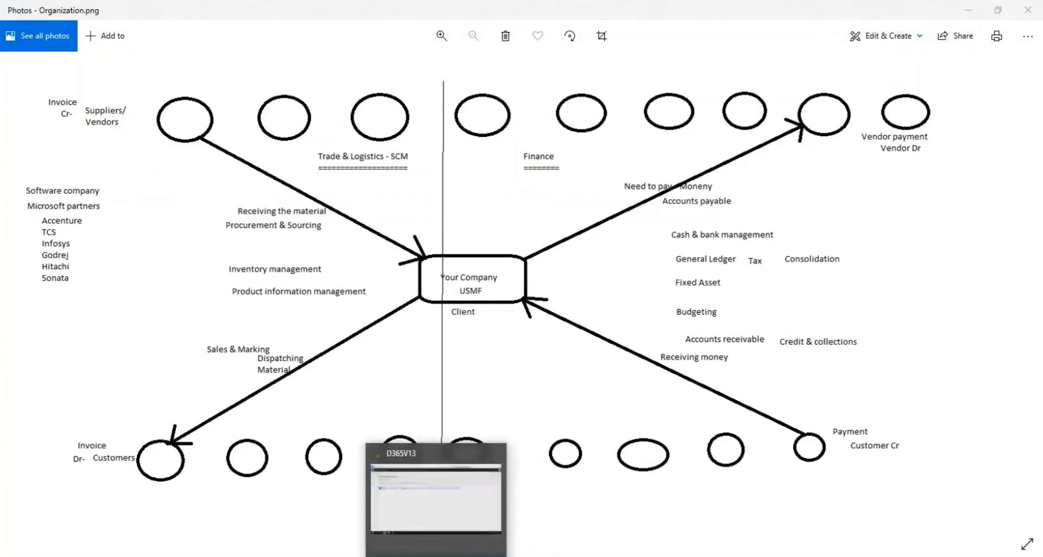
pyautogui.click(442, 555)
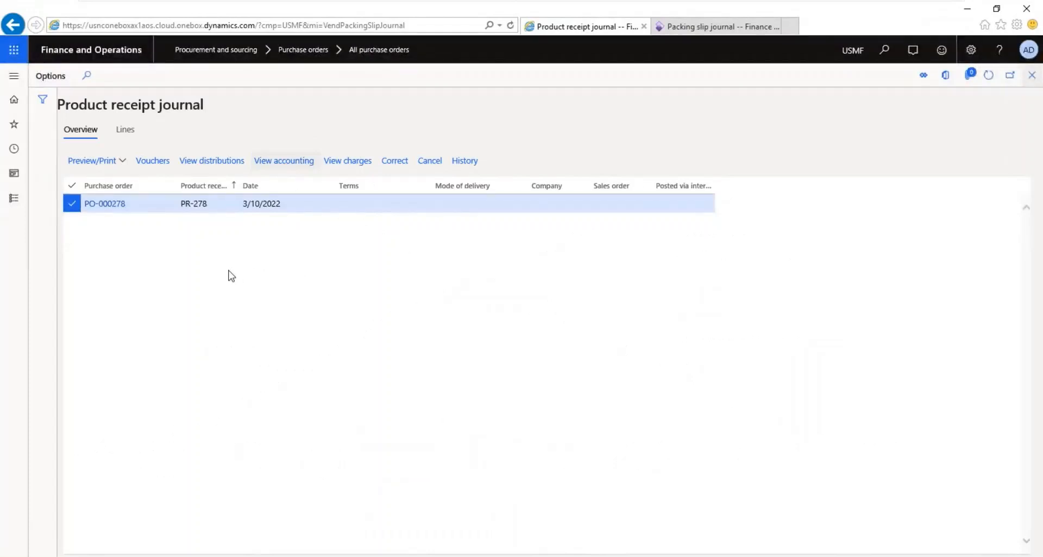
# Step: Review the subledger accounting entries of receipt PR-278, and close the journals to return to purchase order PO-000278
pyautogui.click(275, 160)
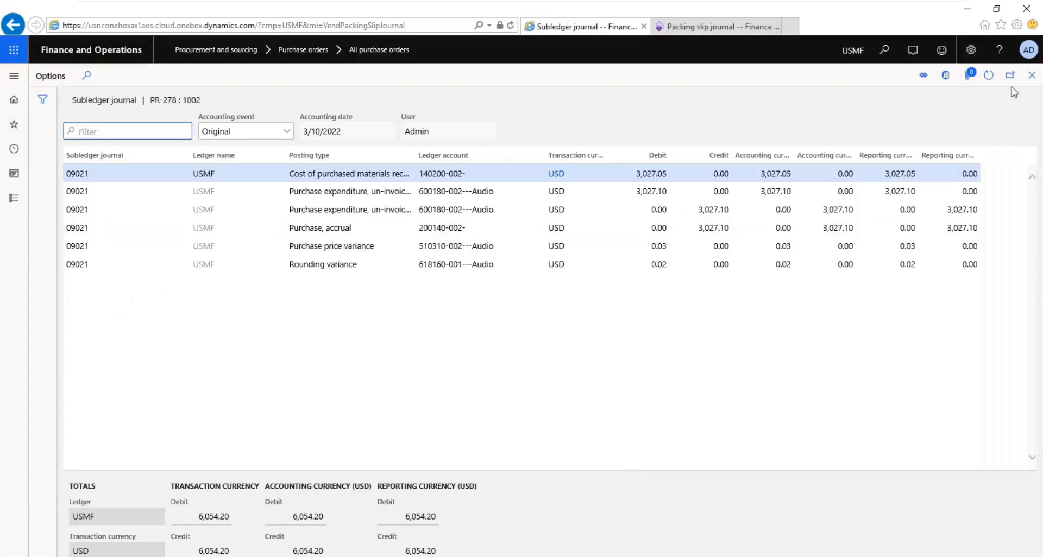
pyautogui.click(1030, 75)
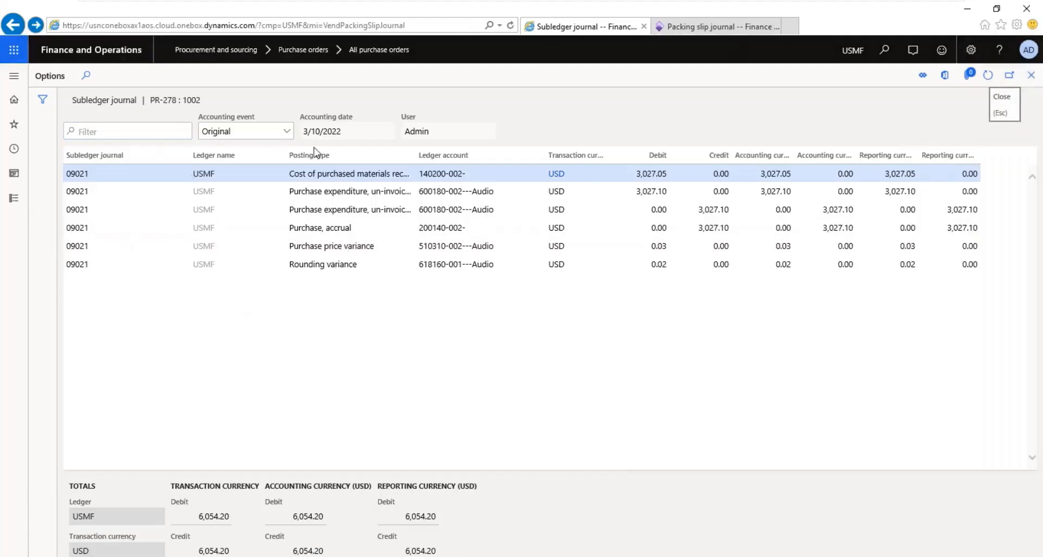
pyautogui.click(1032, 79)
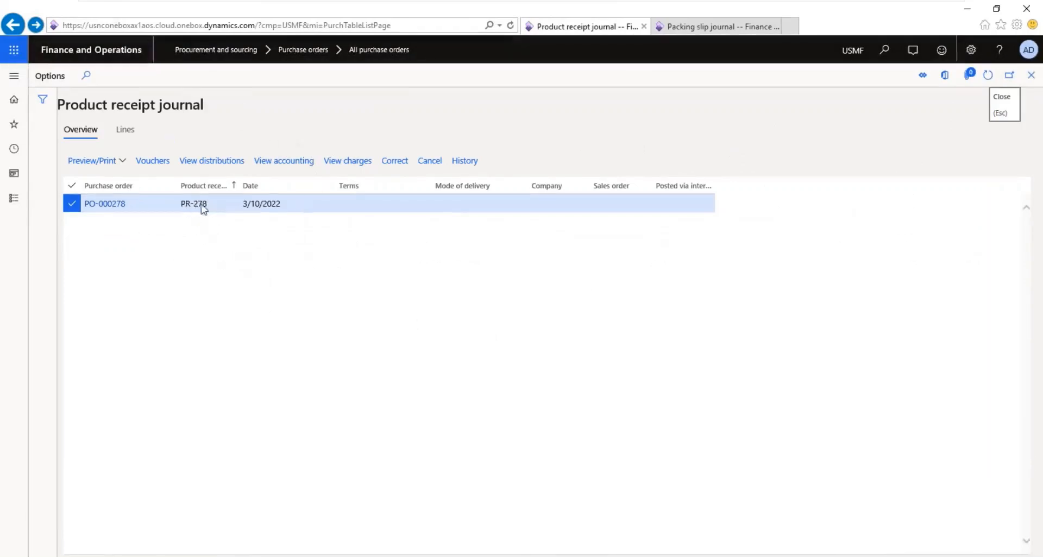
pyautogui.press('Escape')
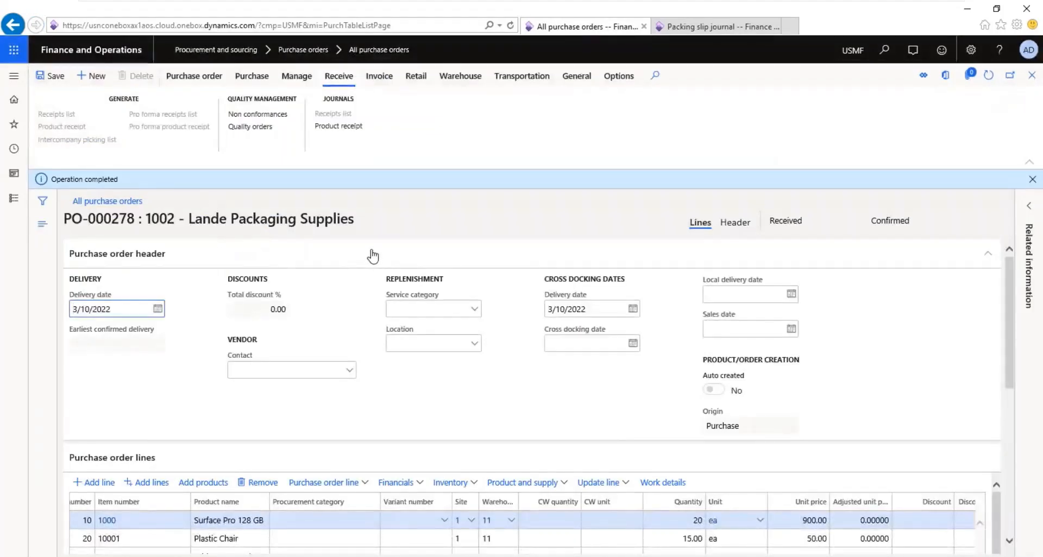
# Step: In the browser window showing the packing slip journal, open the Accounts payable list of all purchase orders
pyautogui.click(713, 27)
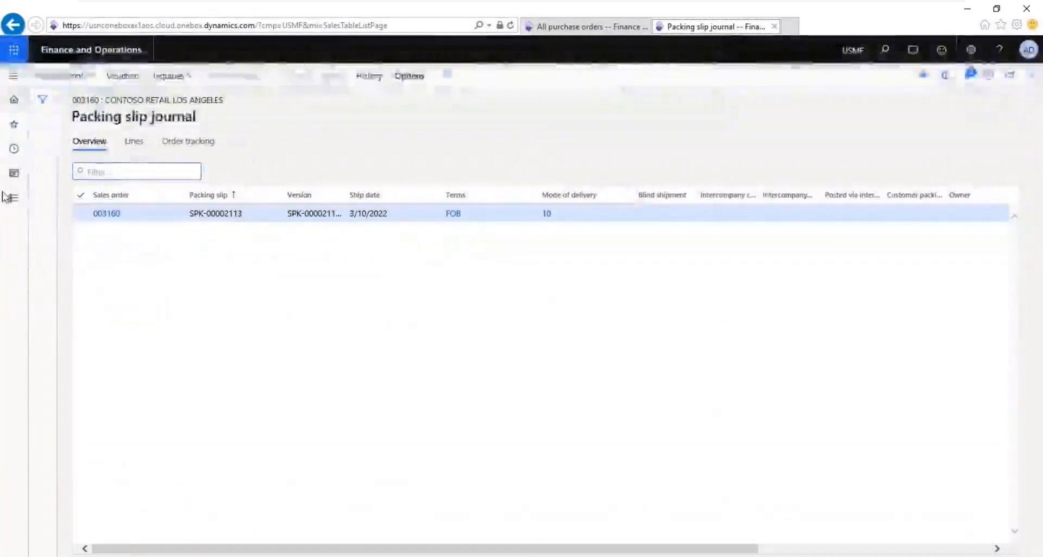
pyautogui.click(11, 198)
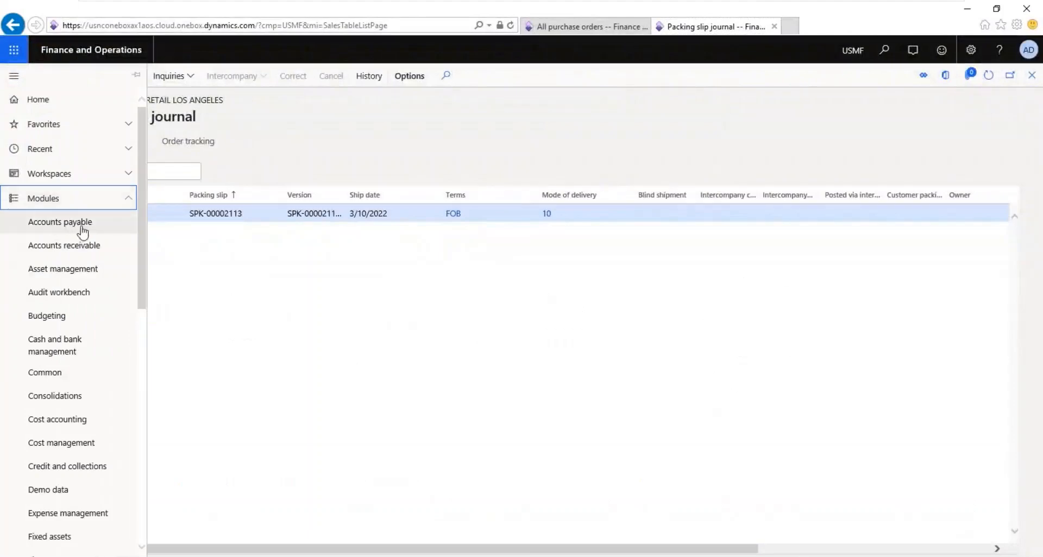
pyautogui.click(569, 28)
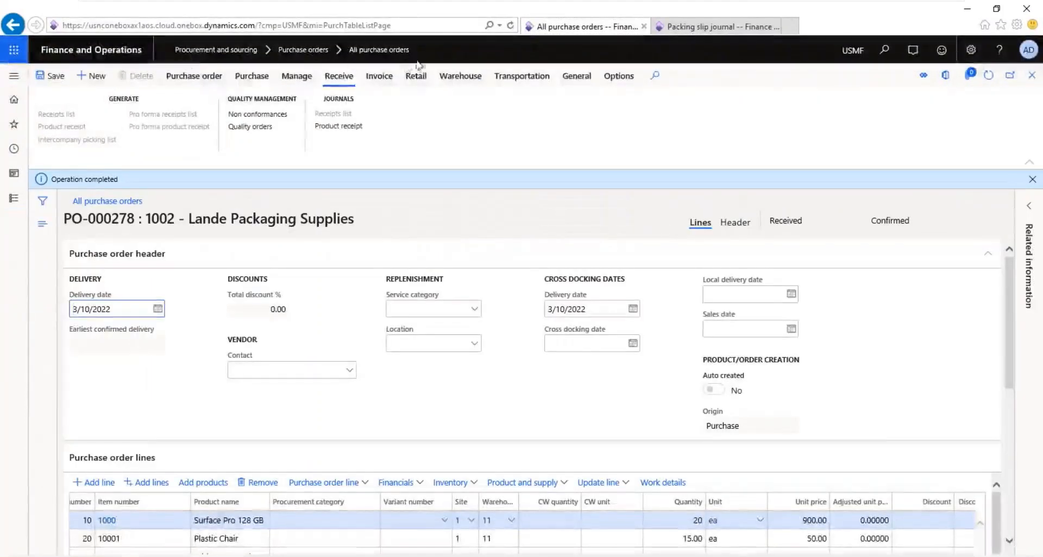
pyautogui.click(682, 33)
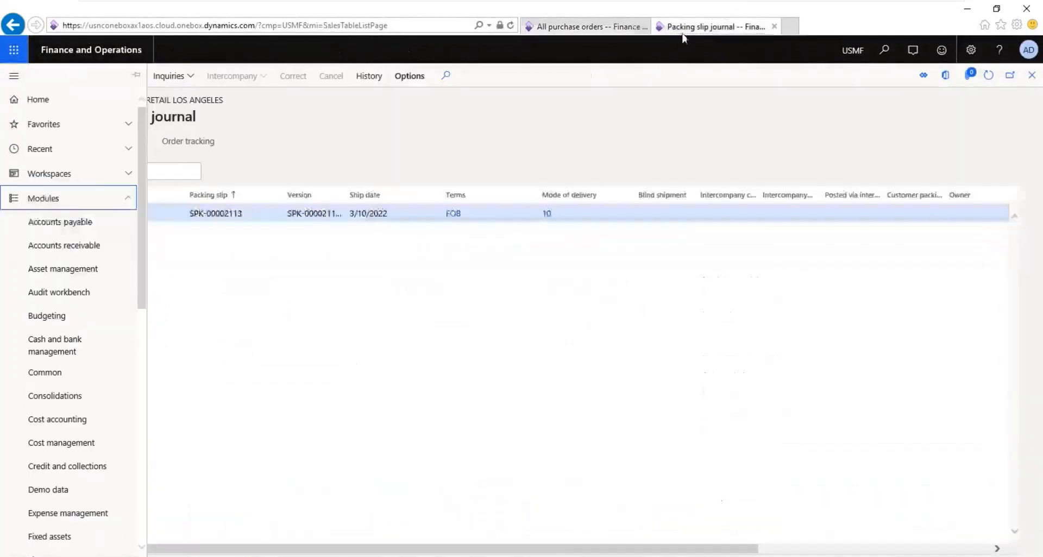
pyautogui.click(66, 222)
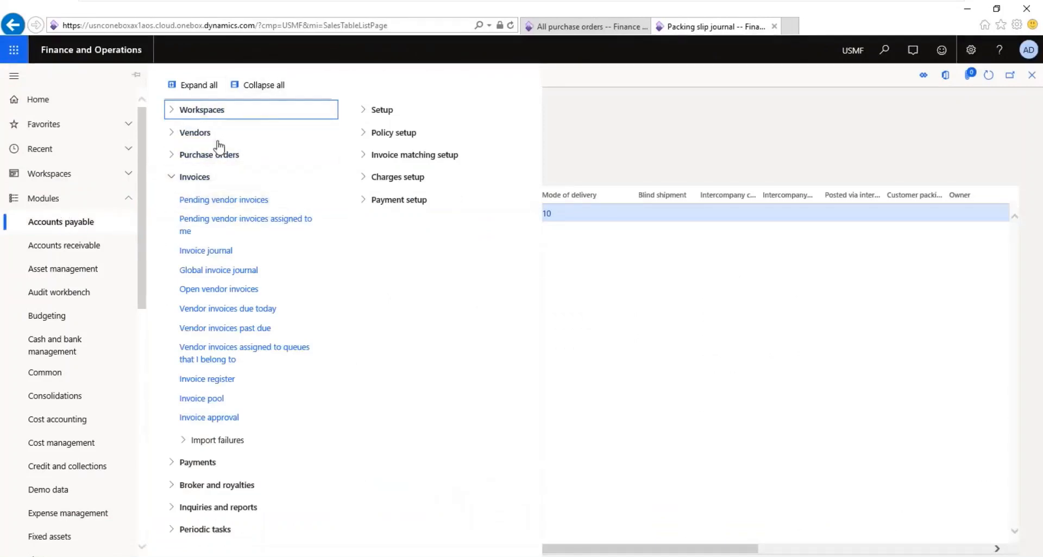
pyautogui.click(218, 155)
pyautogui.click(209, 178)
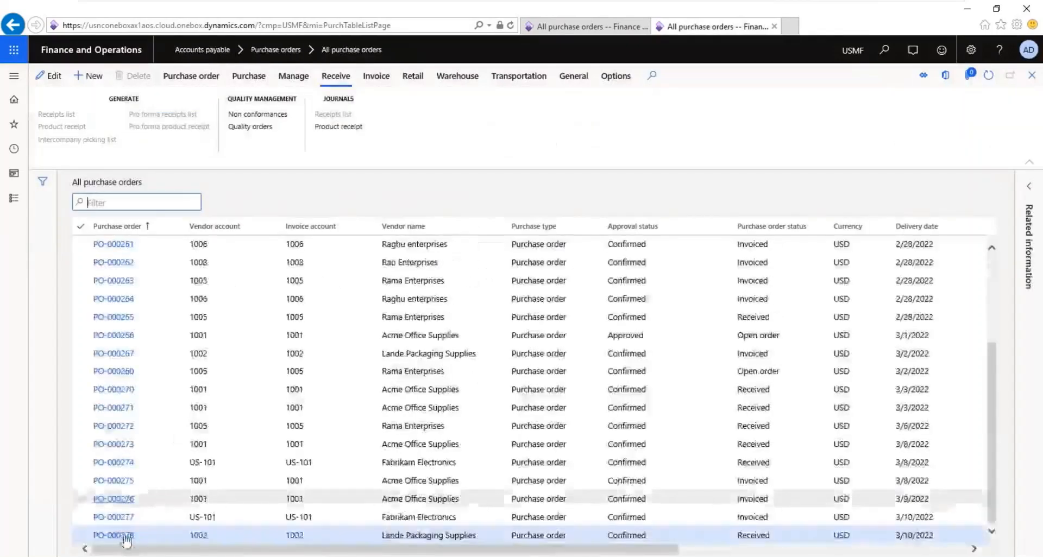
# Step: Open purchase order PO-000278 from the Accounts payable list of purchase orders received but not invoiced
pyautogui.click(15, 201)
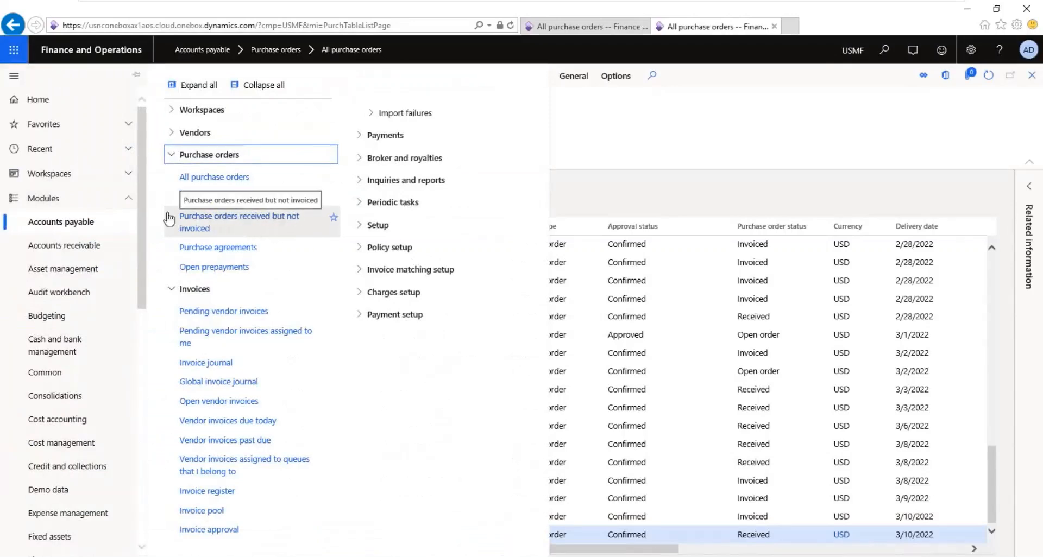
pyautogui.click(275, 220)
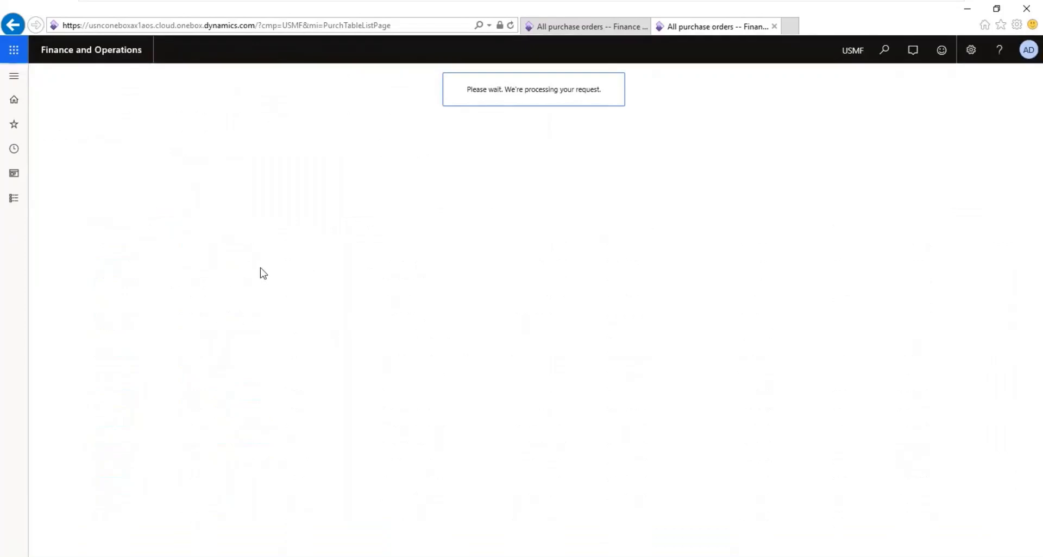
pyautogui.click(568, 29)
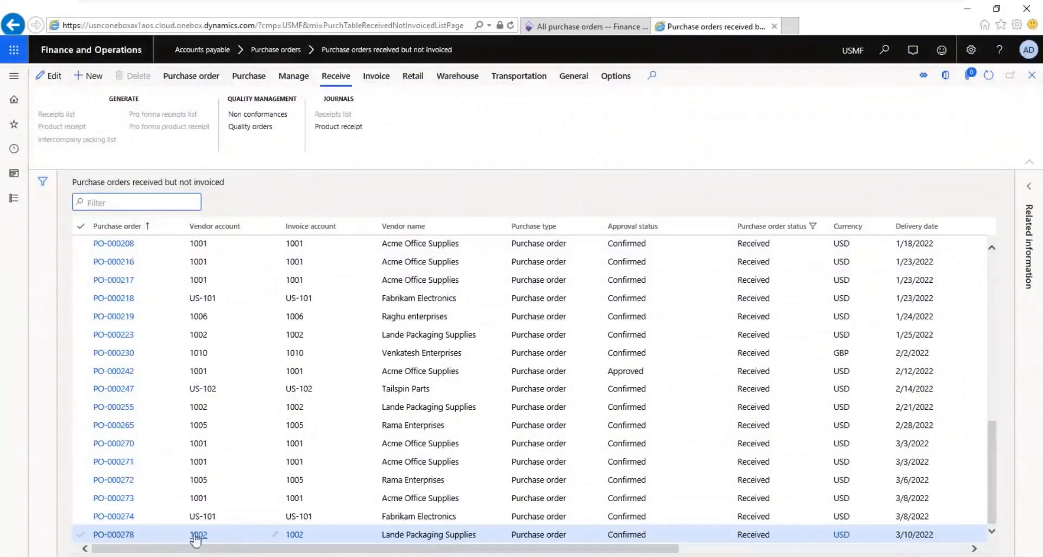
pyautogui.click(114, 535)
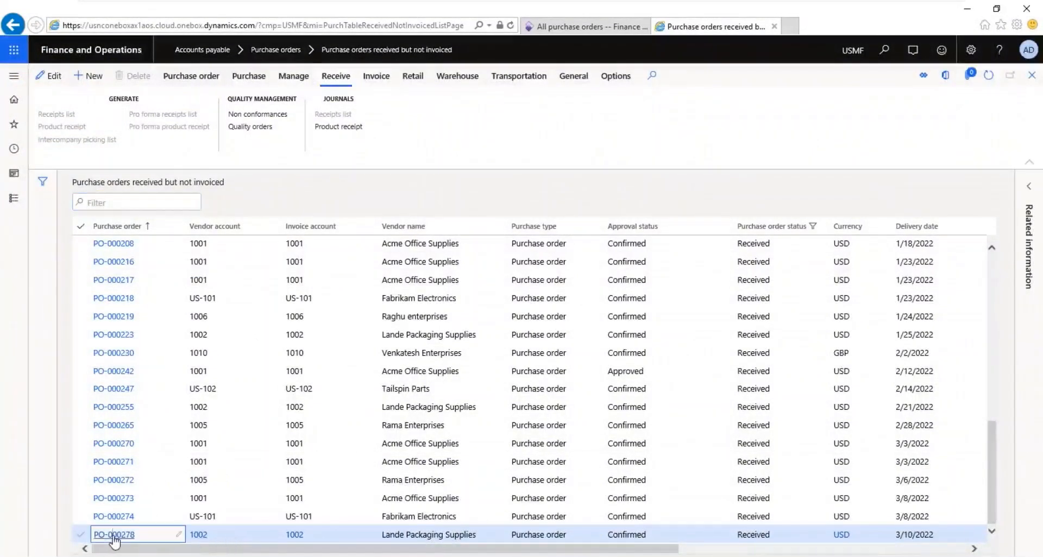
pyautogui.click(114, 535)
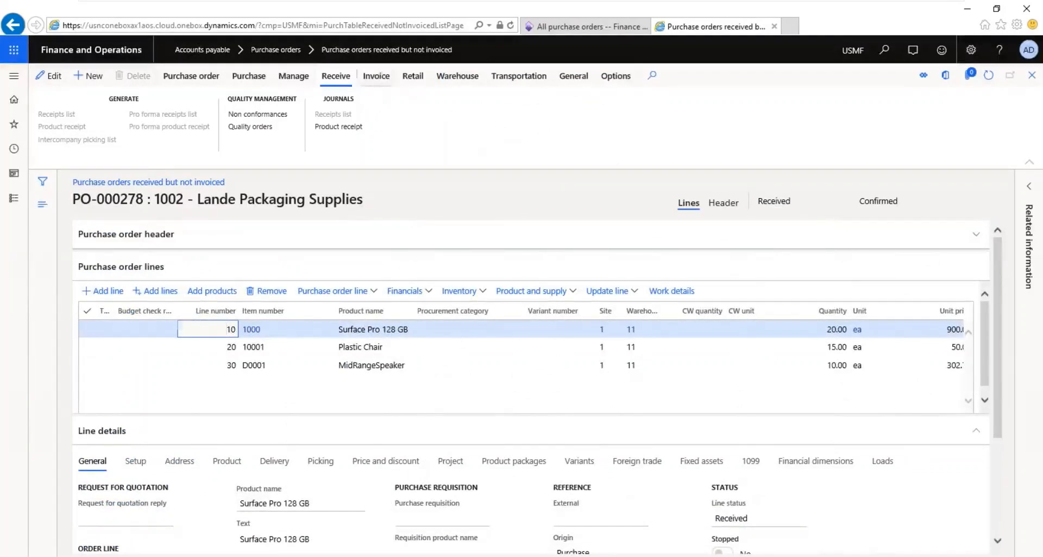
# Step: Generate a vendor invoice for the received purchase order PO-000278
pyautogui.click(378, 78)
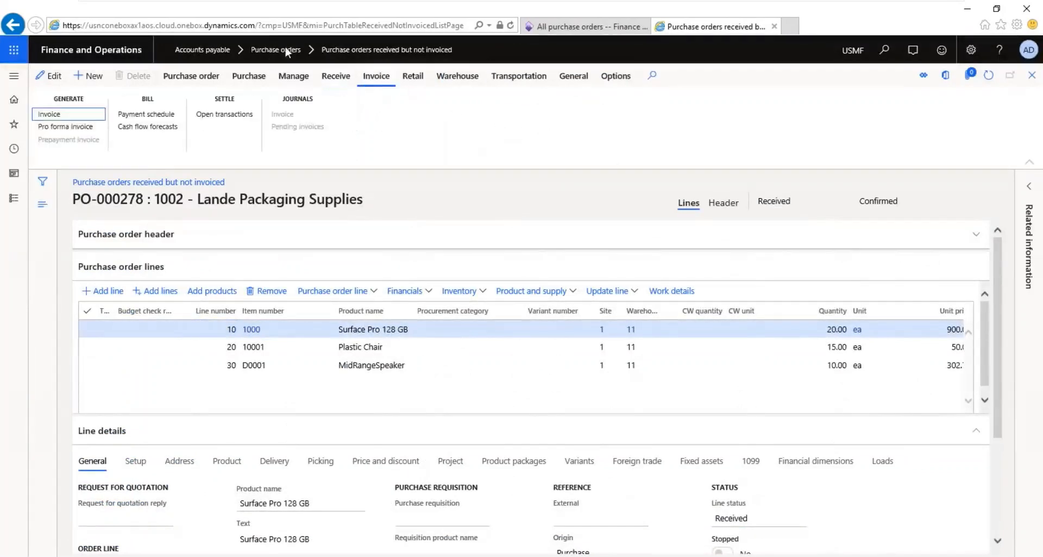
pyautogui.click(558, 28)
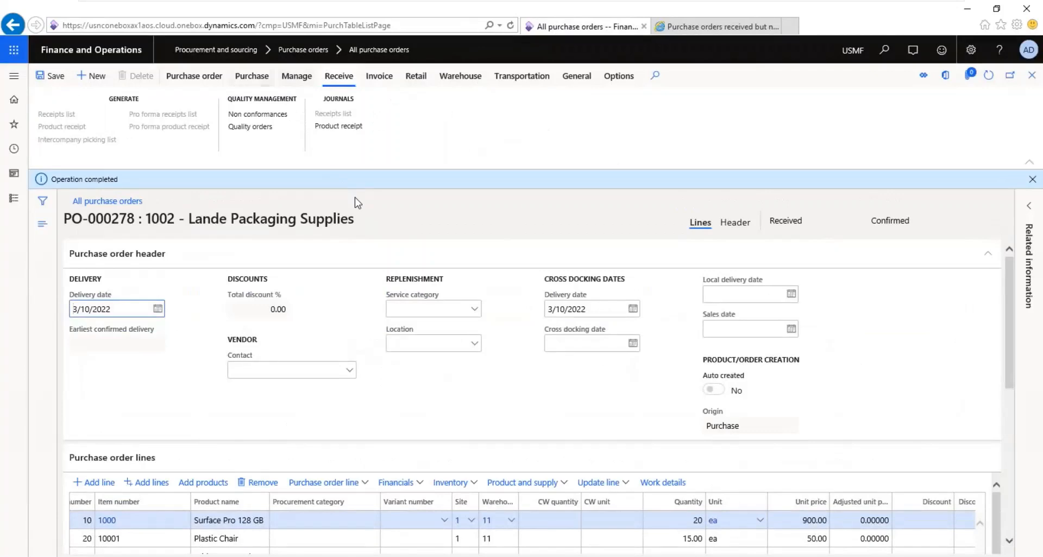
pyautogui.click(705, 30)
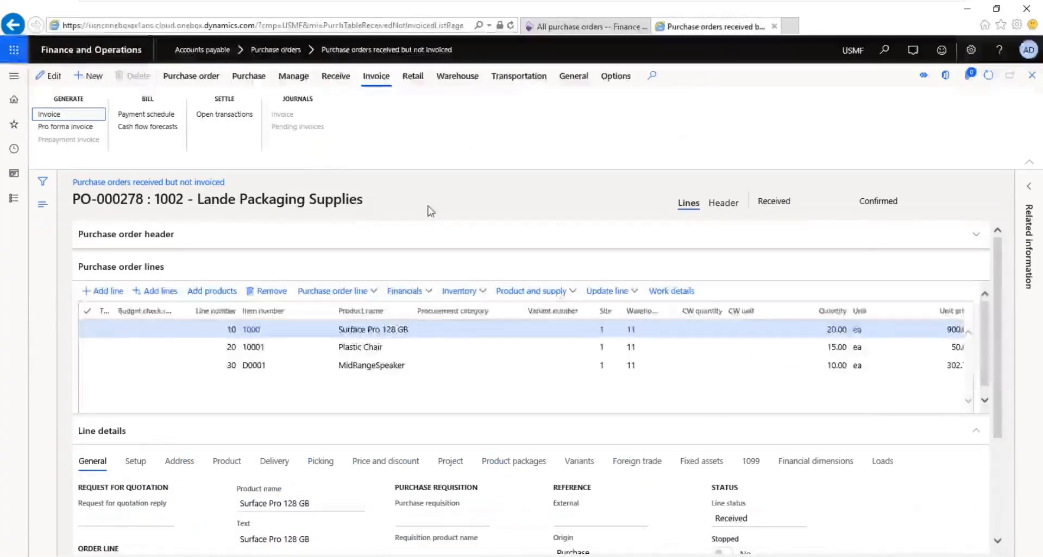
pyautogui.click(49, 114)
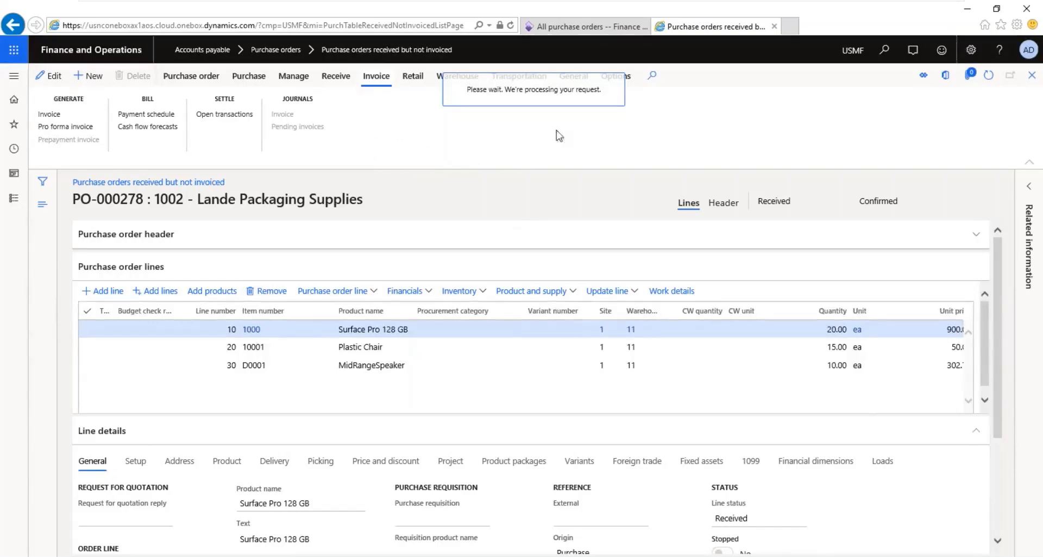
# Step: Set the vendor invoice number to VI-278 and the invoice date to 3/10/2022, and update the match status
pyautogui.moveTo(729, 6)
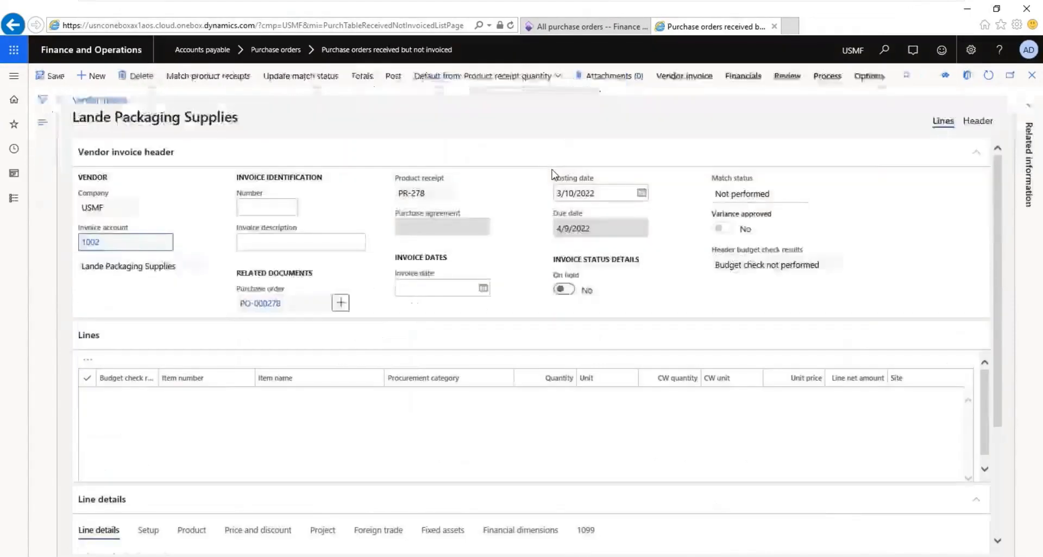
pyautogui.click(265, 289)
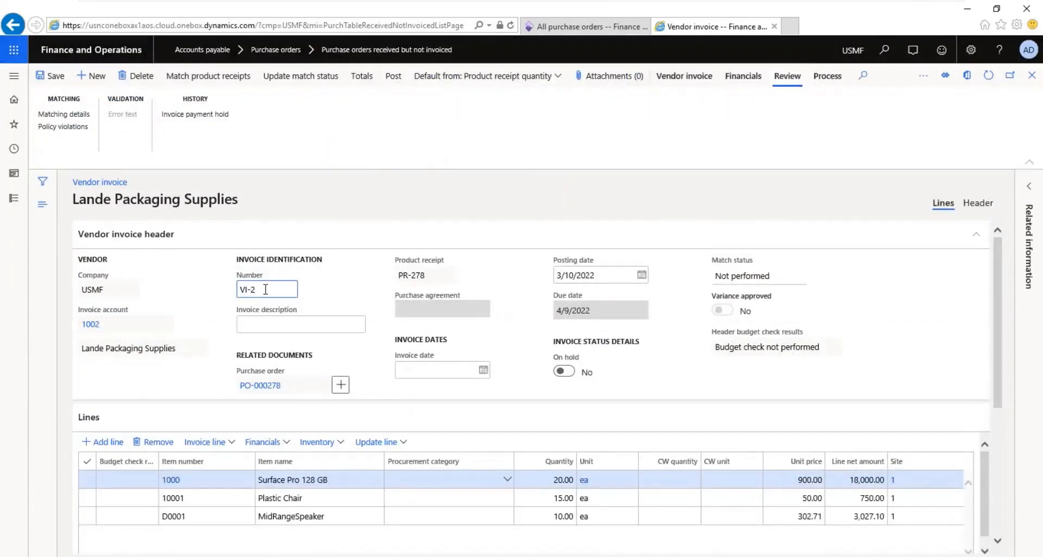
pyautogui.press('Tab')
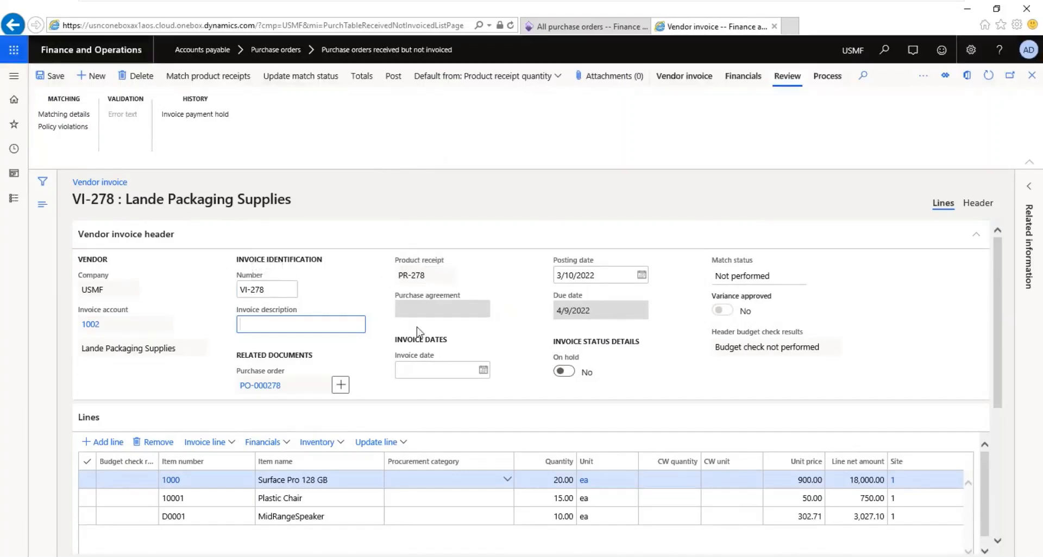
pyautogui.click(439, 372)
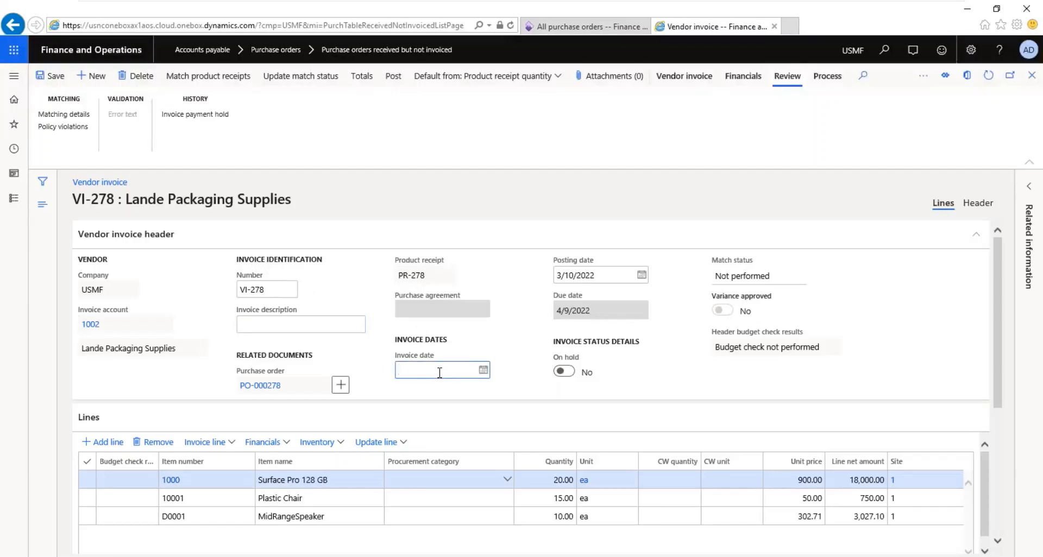
pyautogui.press('Tab')
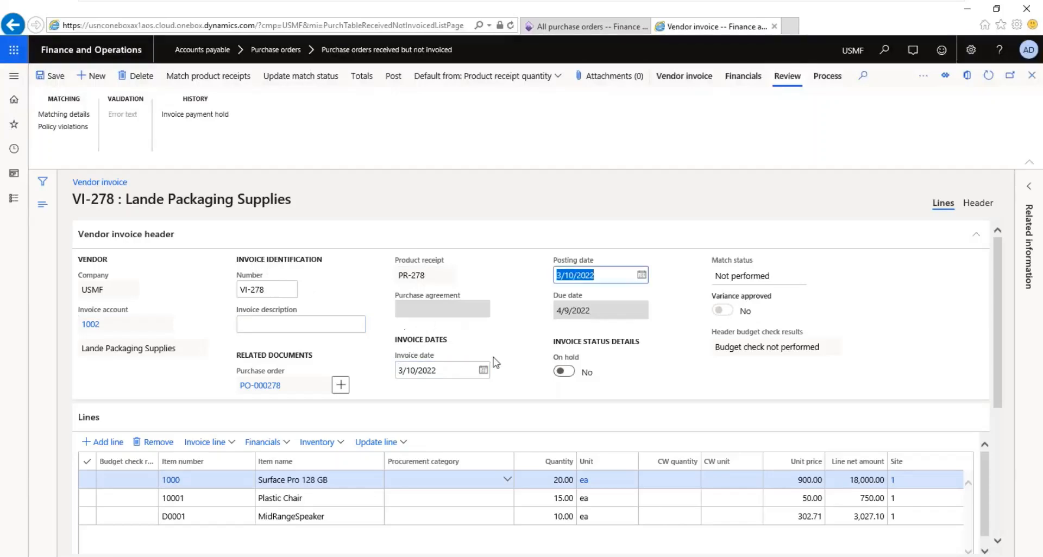
pyautogui.click(304, 79)
# Step: Check the subtotal, discount, charges, sales tax and invoice amount in the totals of vendor invoice VI-278
pyautogui.click(362, 81)
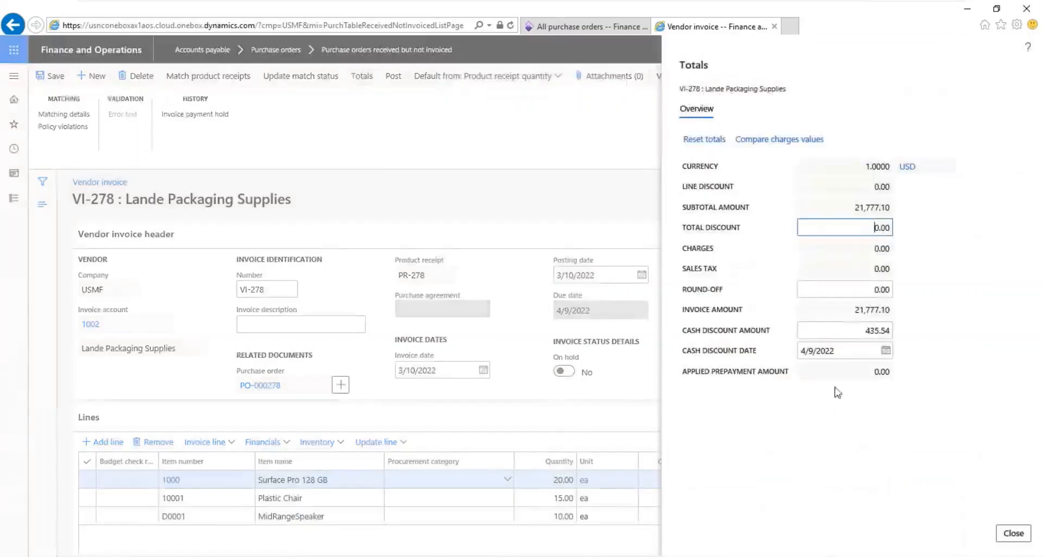
pyautogui.click(852, 207)
pyautogui.doubleClick(852, 207)
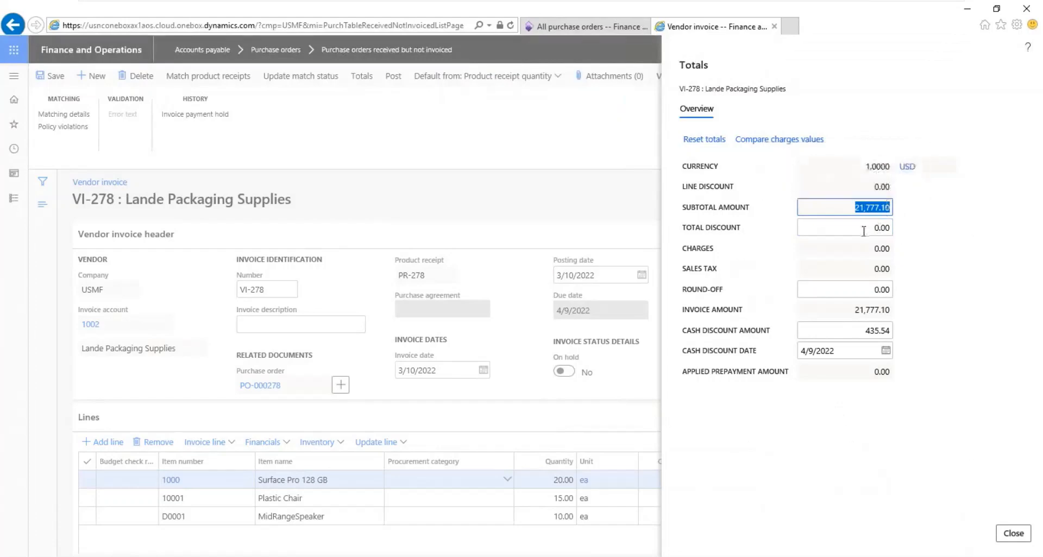
pyautogui.moveTo(866, 228); pyautogui.dragTo(926, 223)
pyautogui.click(879, 246)
pyautogui.click(868, 269)
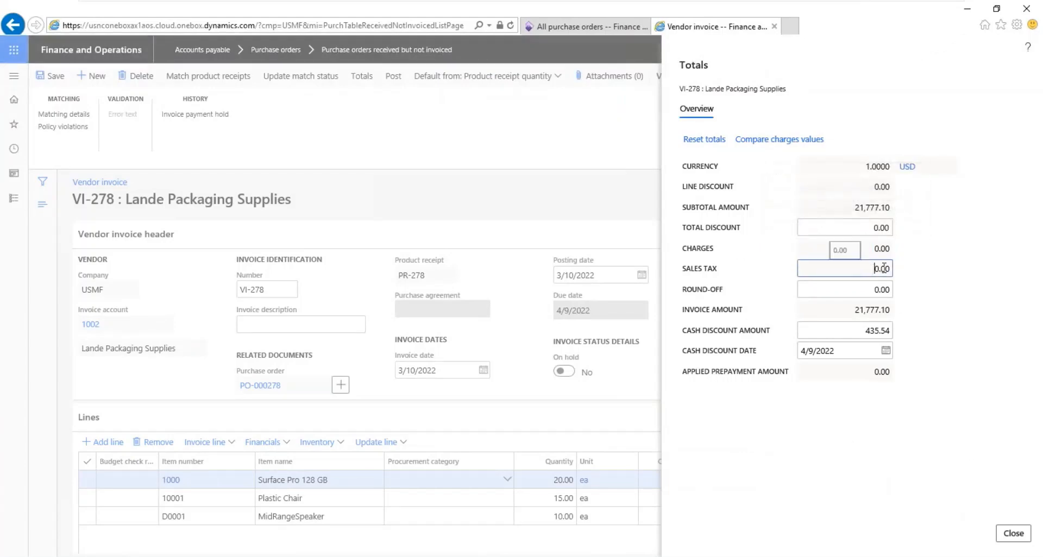
pyautogui.click(884, 248)
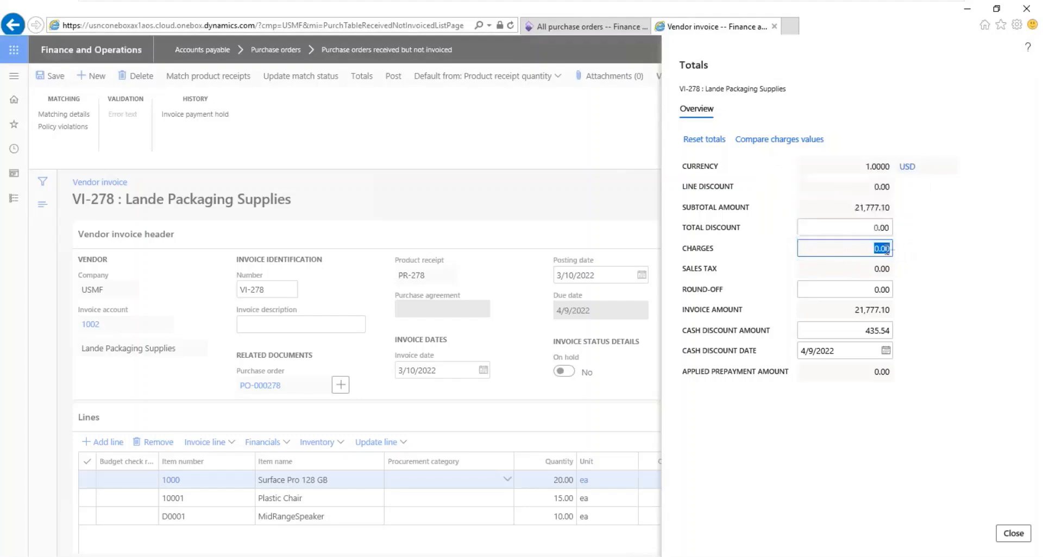
pyautogui.click(864, 270)
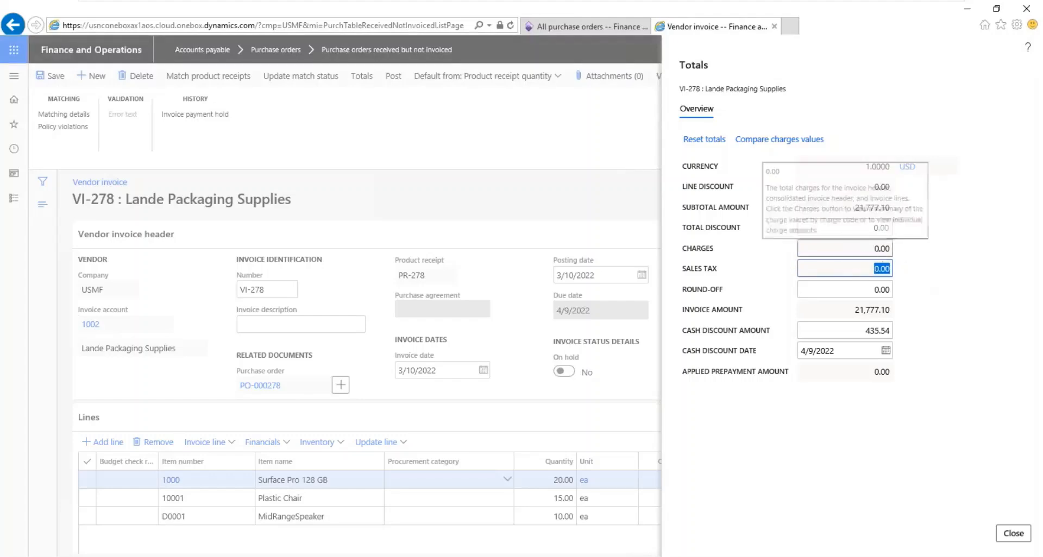
pyautogui.click(869, 311)
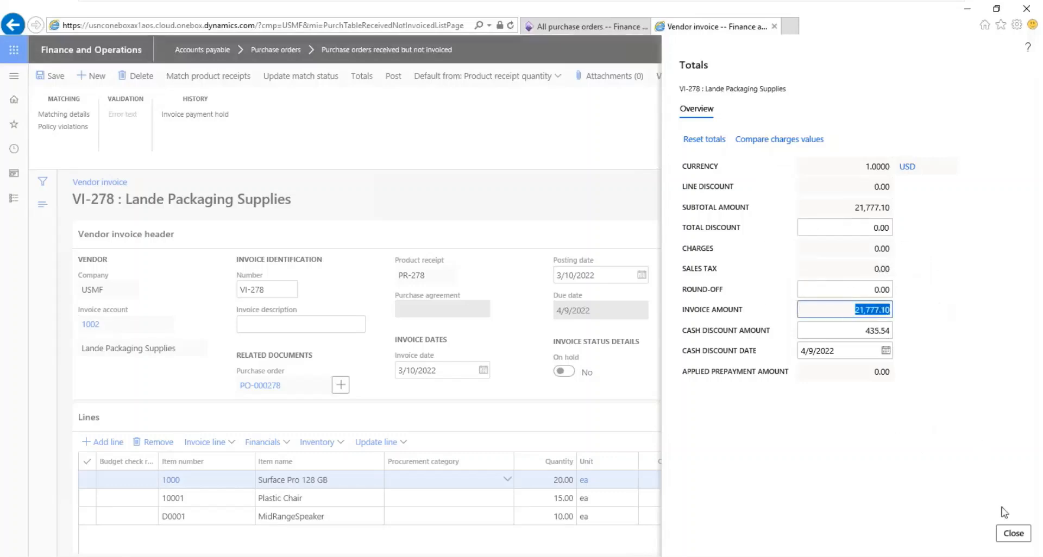
pyautogui.click(1016, 535)
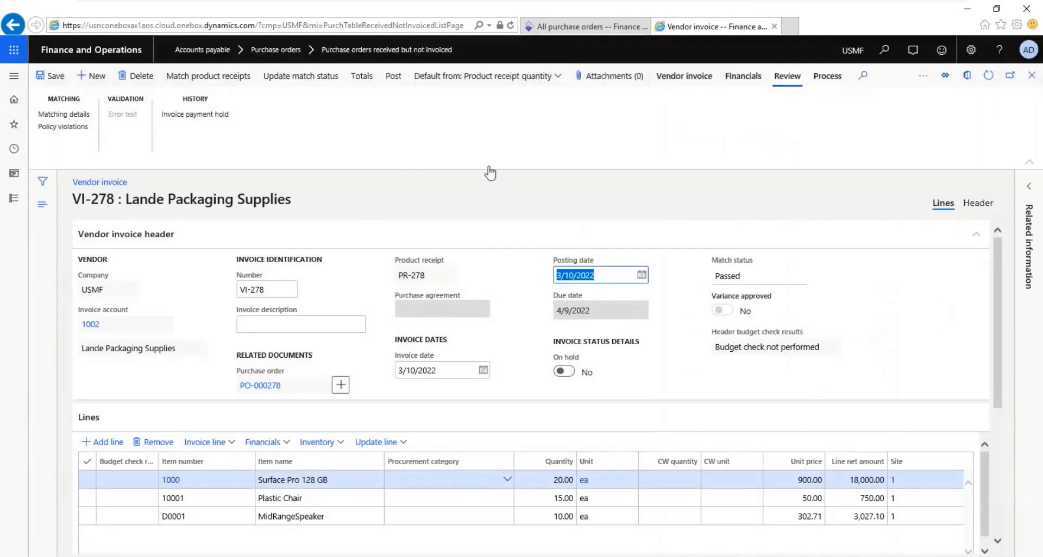
# Step: Post vendor invoice VI-278 and duplicate the All purchase orders page in another browser tab during processing
pyautogui.click(394, 79)
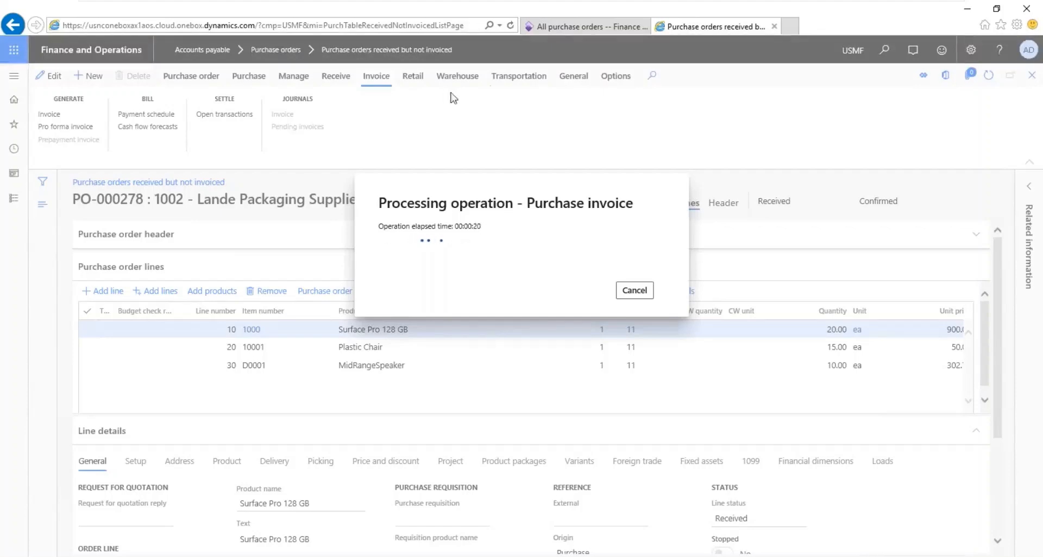
pyautogui.rightClick(547, 27)
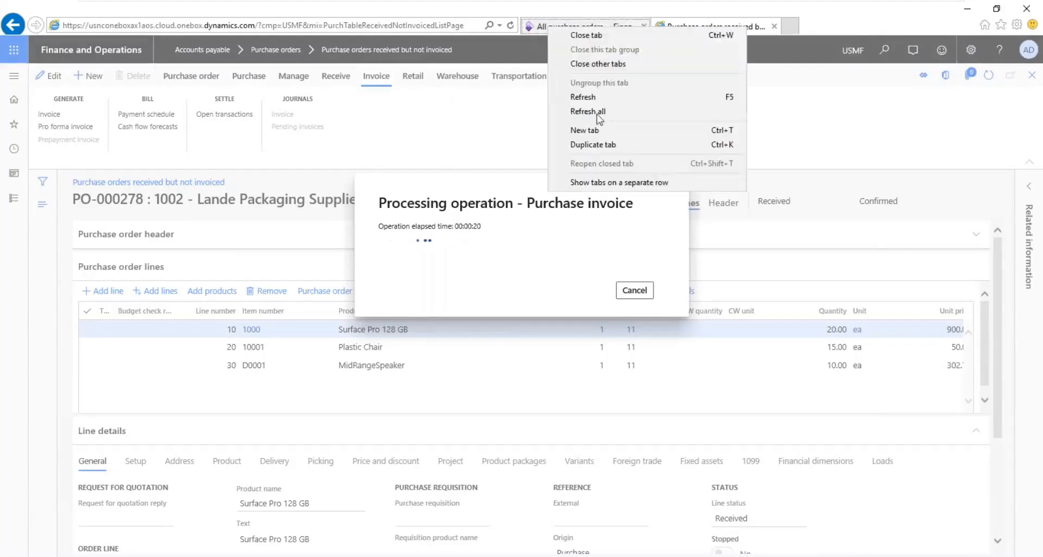
pyautogui.click(598, 145)
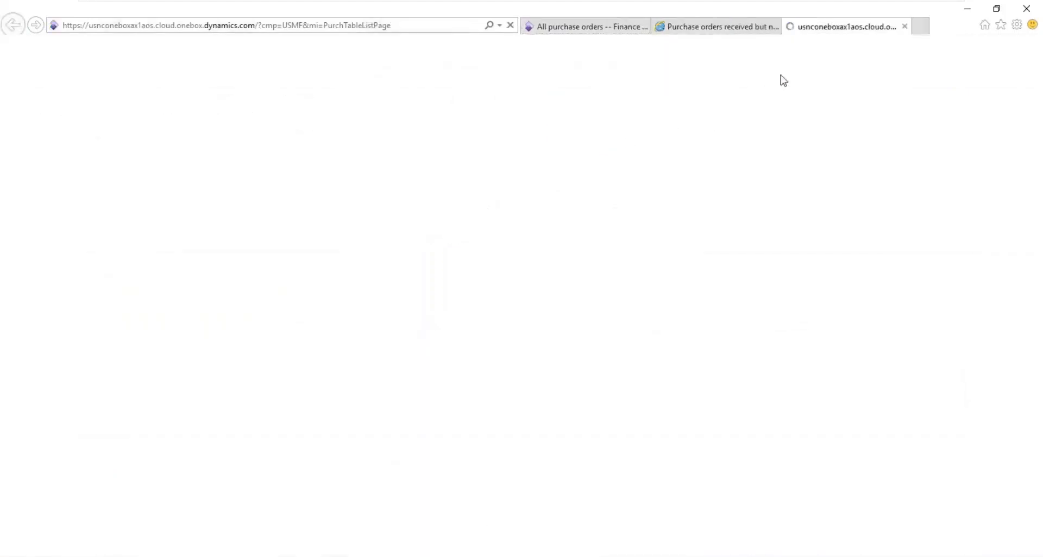
pyautogui.click(710, 30)
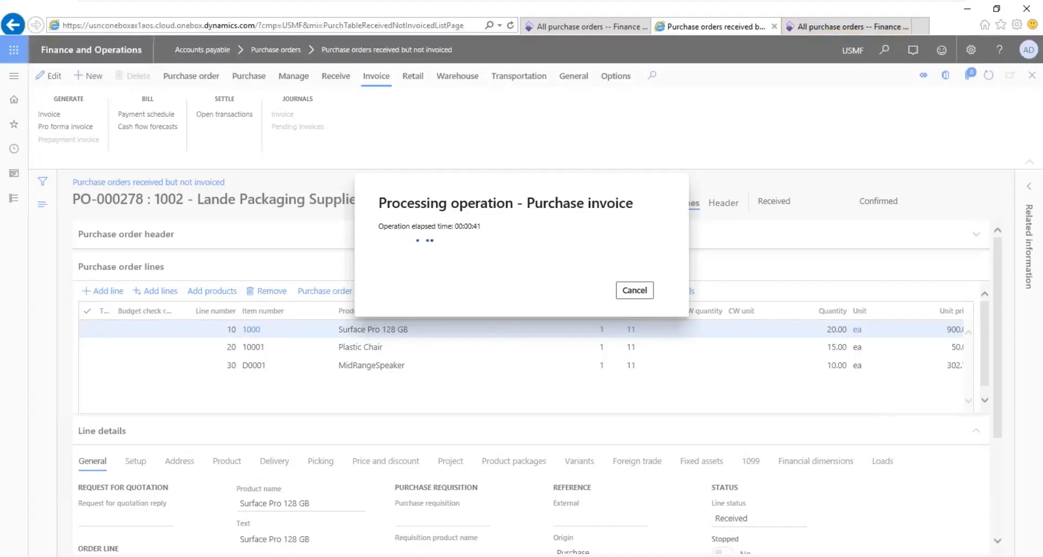
pyautogui.click(832, 25)
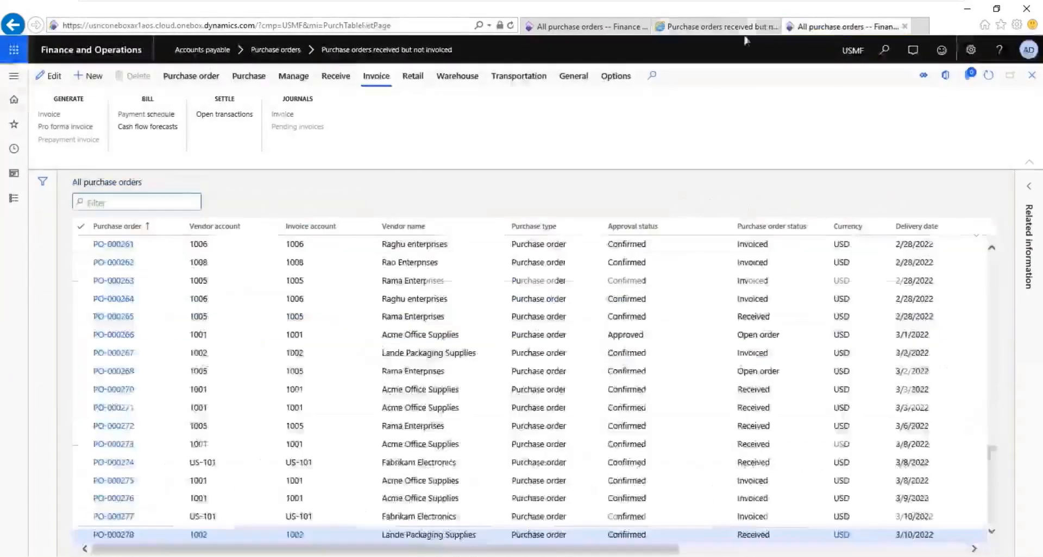
pyautogui.click(716, 26)
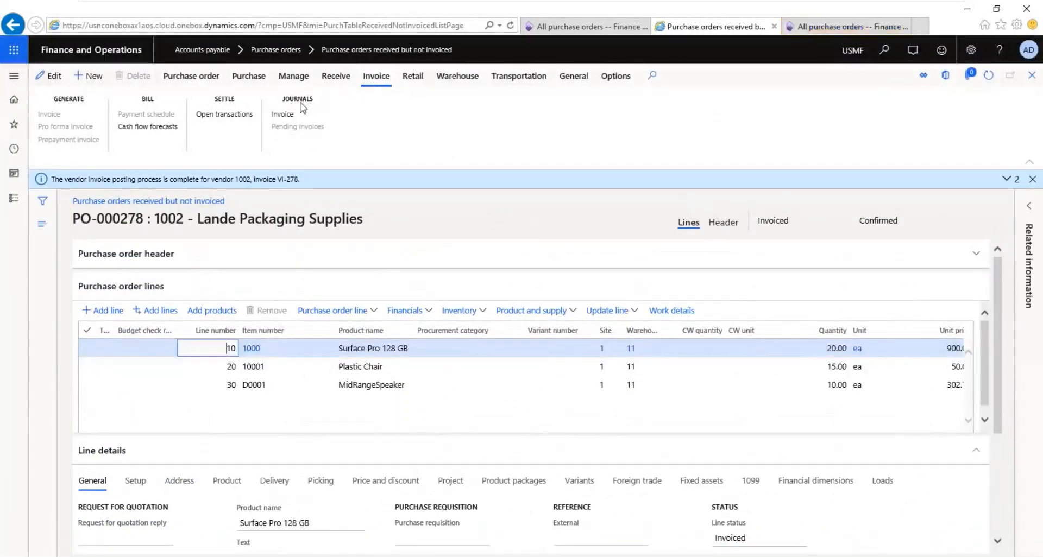
# Step: Open the invoice journal of purchase order PO-000278 and look up the voucher transactions of invoice VI-278
pyautogui.click(288, 115)
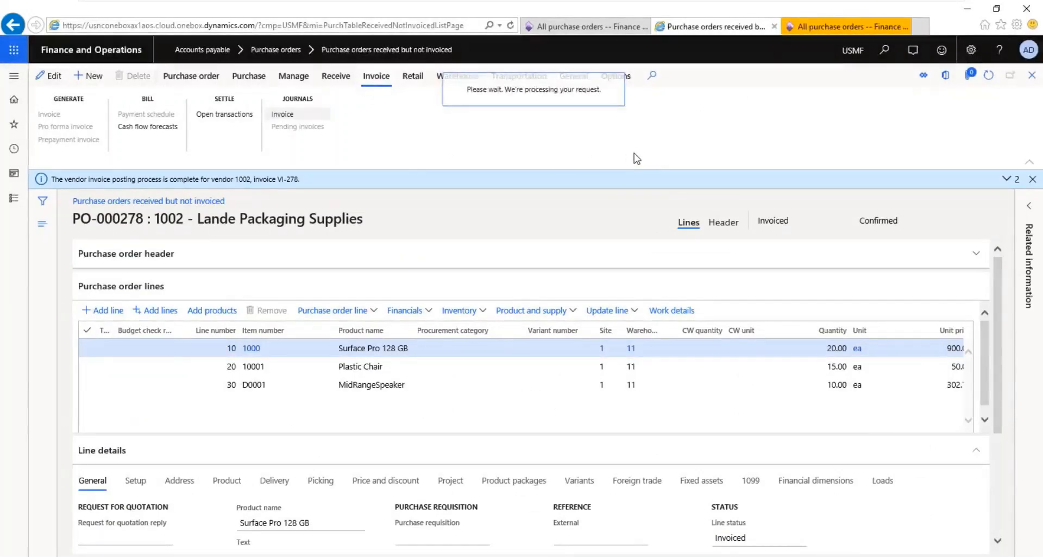
pyautogui.click(833, 22)
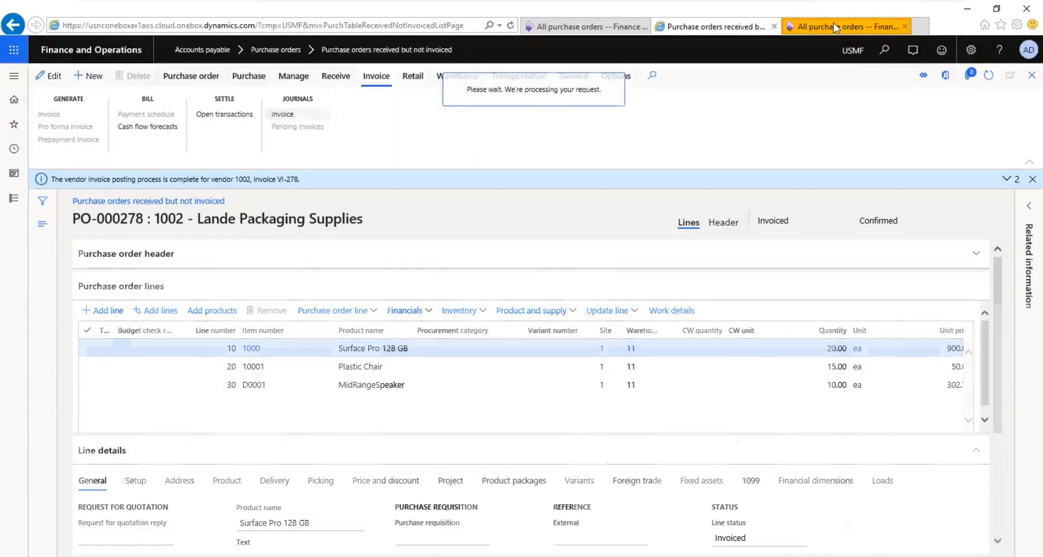
pyautogui.click(713, 31)
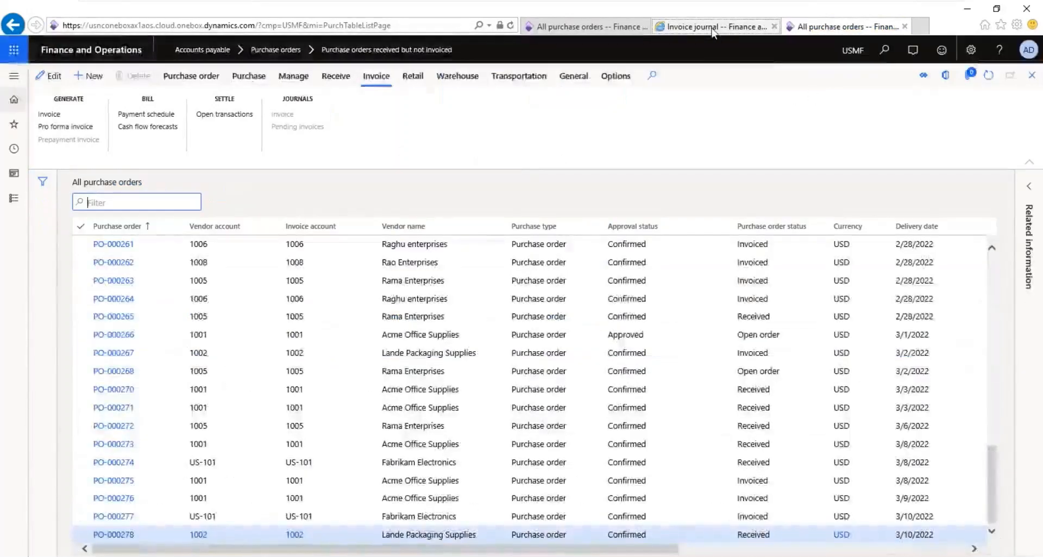
pyautogui.click(157, 196)
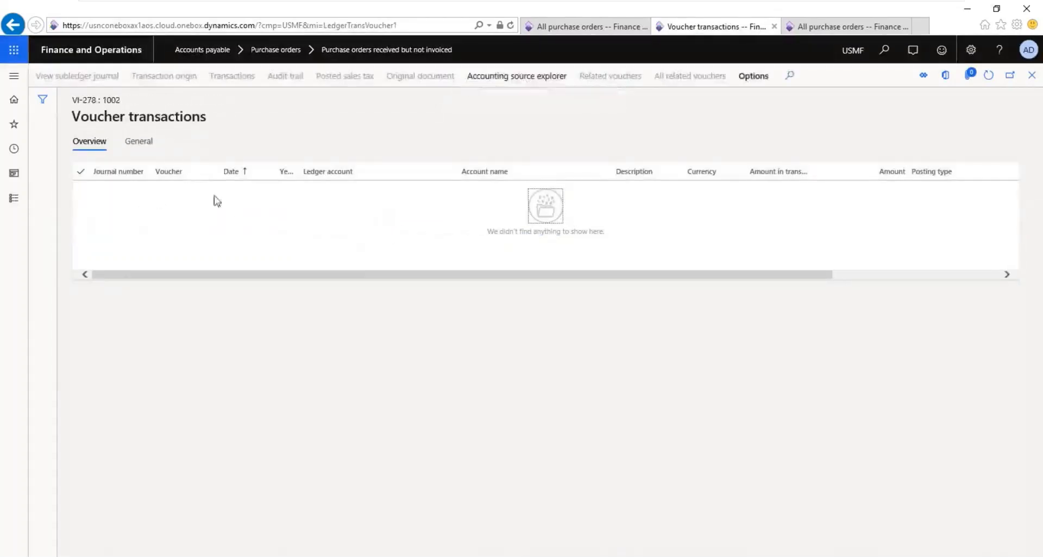
pyautogui.click(1030, 79)
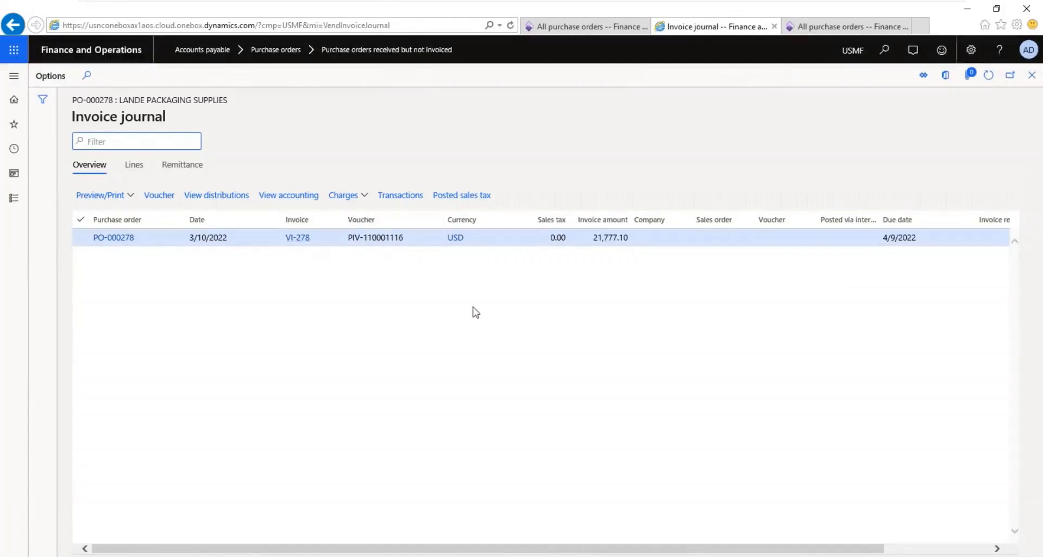
pyautogui.click(160, 200)
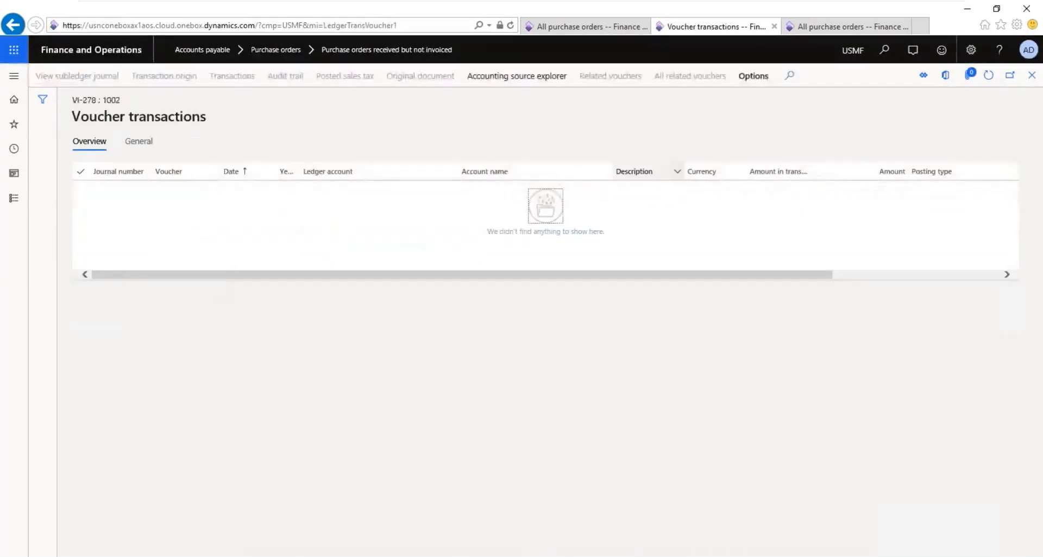
# Step: In the duplicated page, transfer all General ledger subledger journal entries not yet transferred, covering VI-277, PR-278 and VI-278, immediately
pyautogui.click(854, 27)
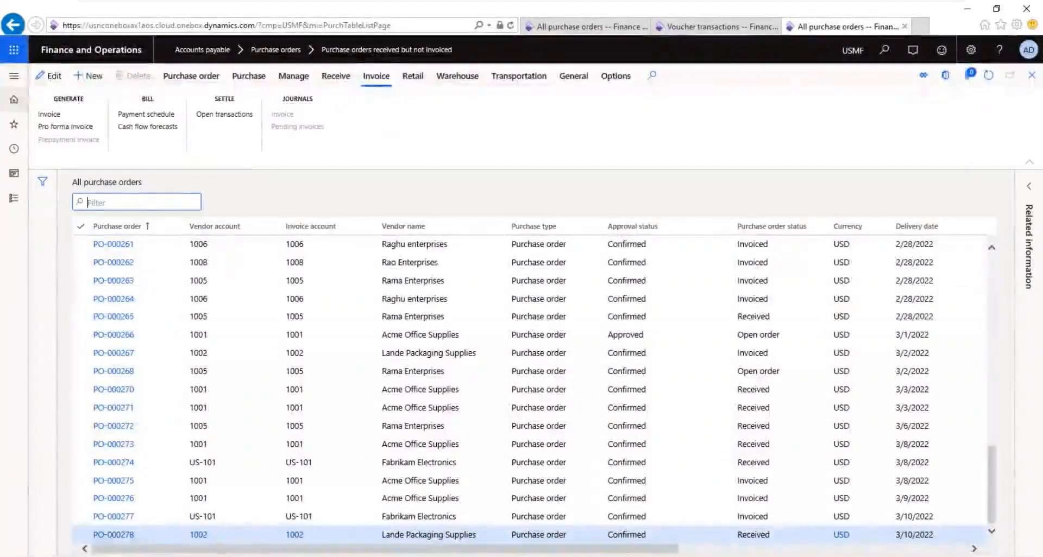
pyautogui.click(14, 198)
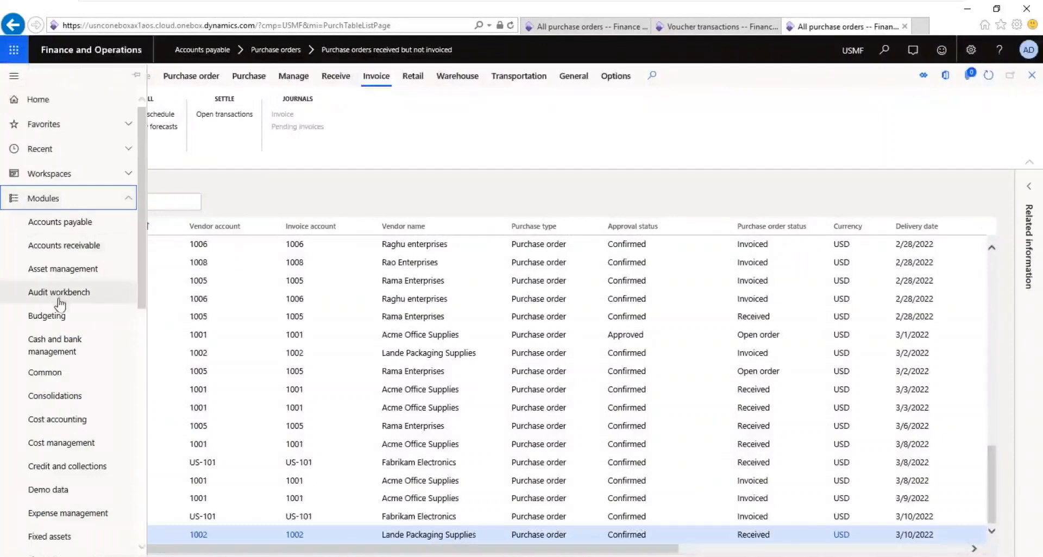
pyautogui.click(142, 380)
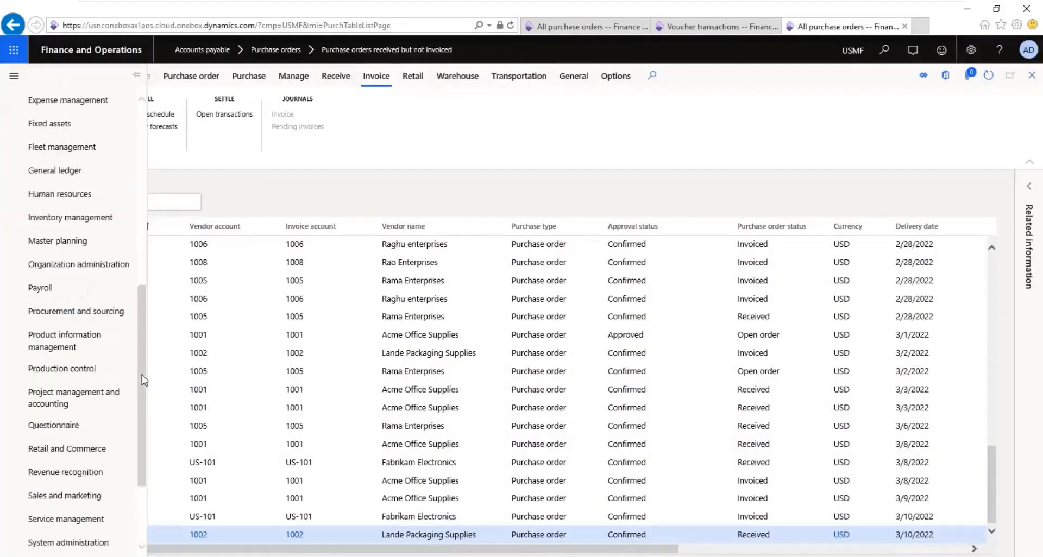
pyautogui.click(72, 178)
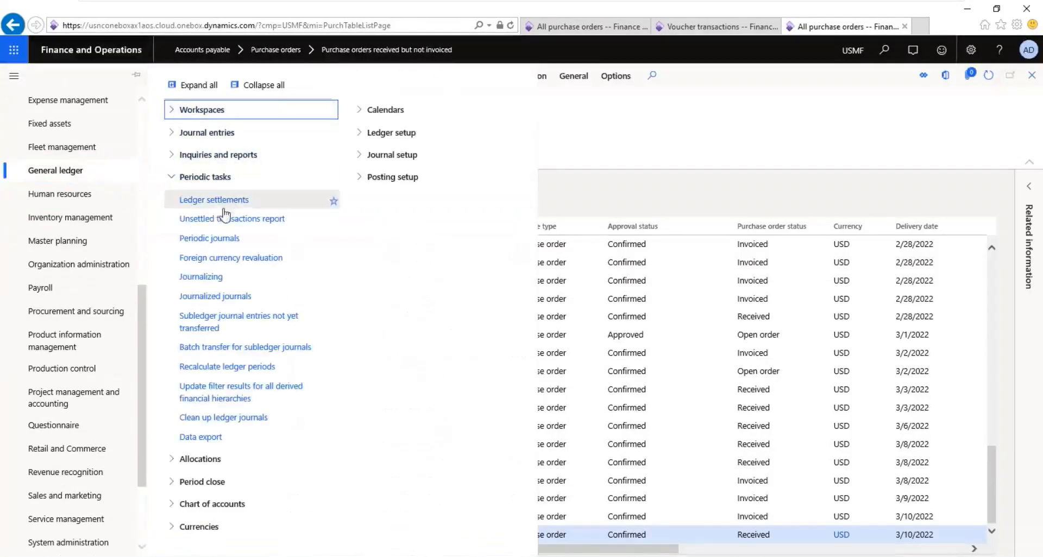
pyautogui.click(217, 323)
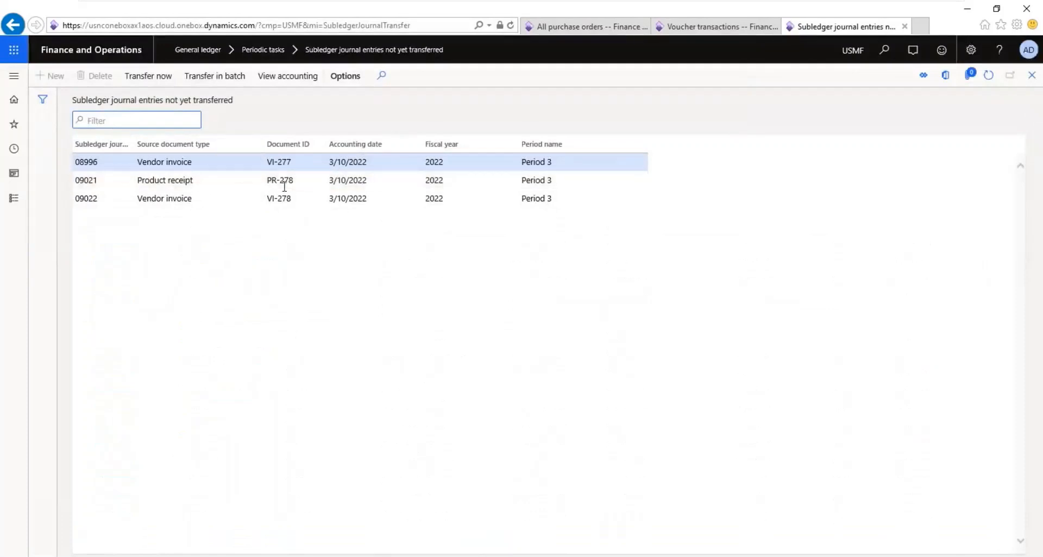
pyautogui.click(159, 77)
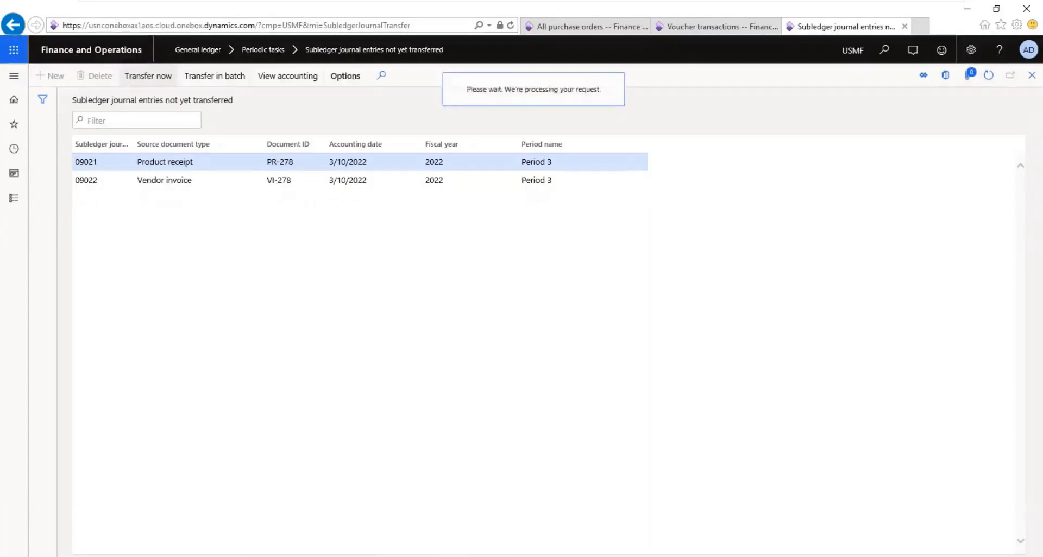
pyautogui.click(148, 75)
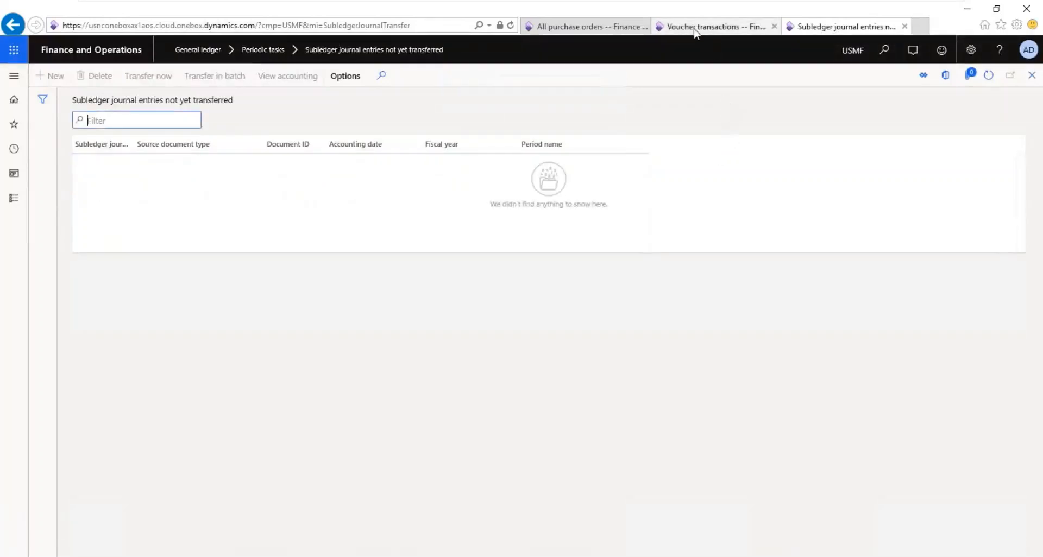
# Step: Refresh the VI-278 voucher transactions and examine the posting types for invoiced materials, vendor balance, received materials and purchase accrual
pyautogui.click(695, 28)
pyautogui.click(993, 77)
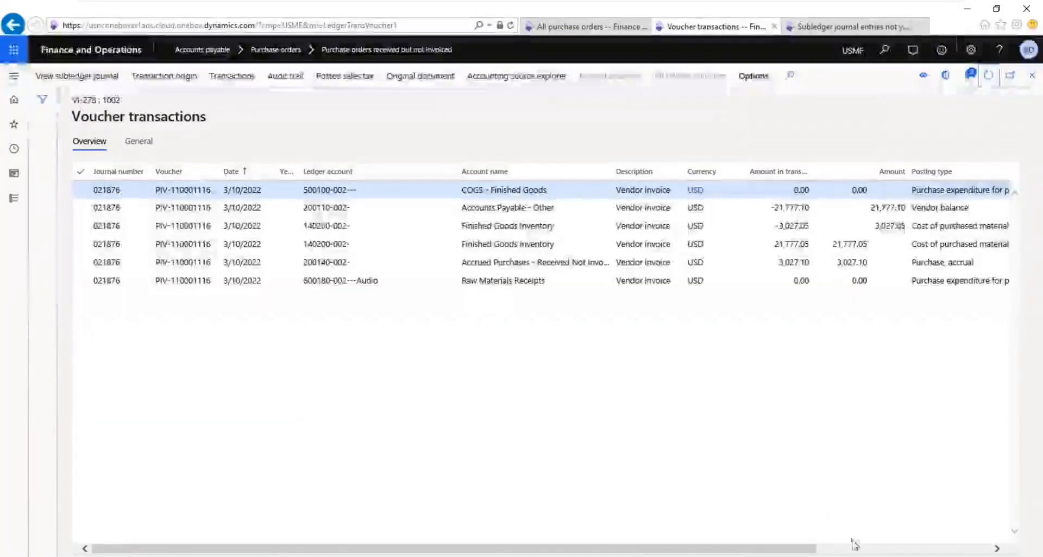
pyautogui.click(851, 548)
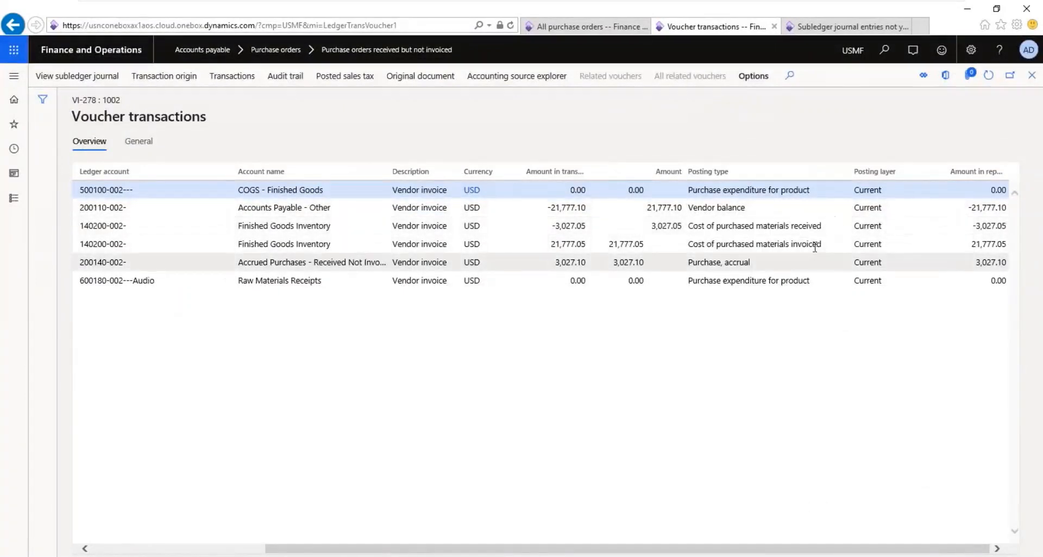
pyautogui.moveTo(823, 243); pyautogui.dragTo(697, 249)
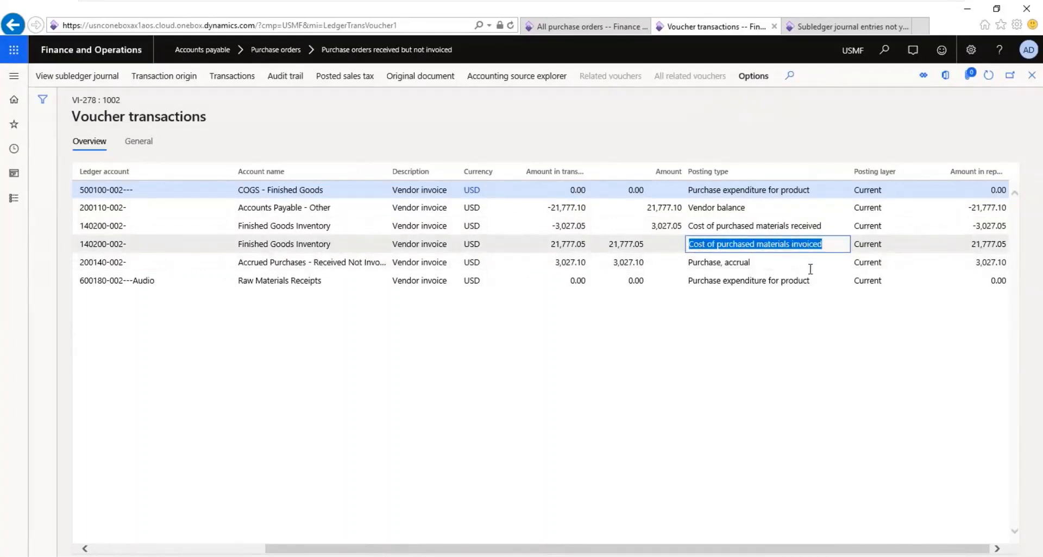
pyautogui.moveTo(757, 204); pyautogui.dragTo(694, 209)
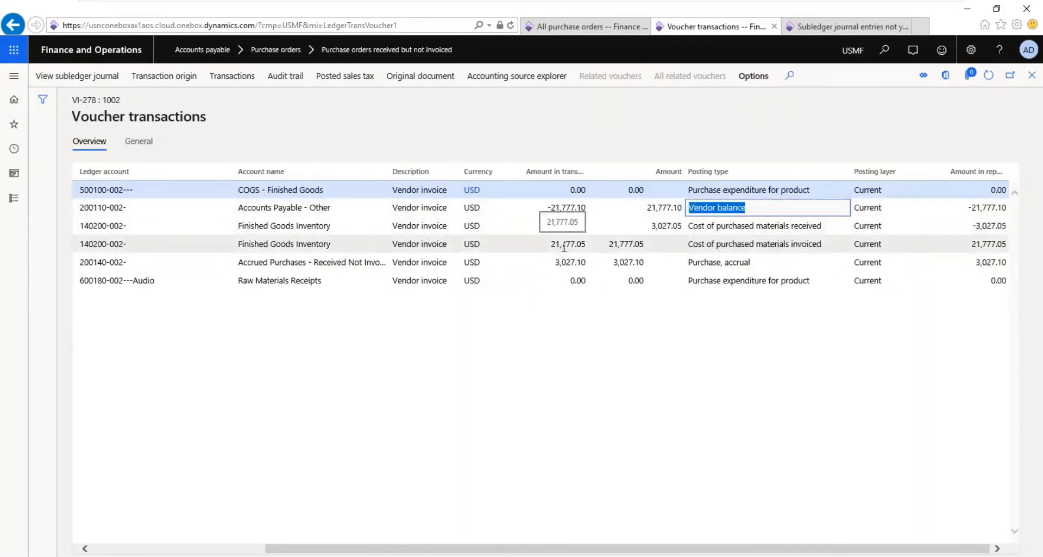
pyautogui.moveTo(826, 225); pyautogui.dragTo(686, 234)
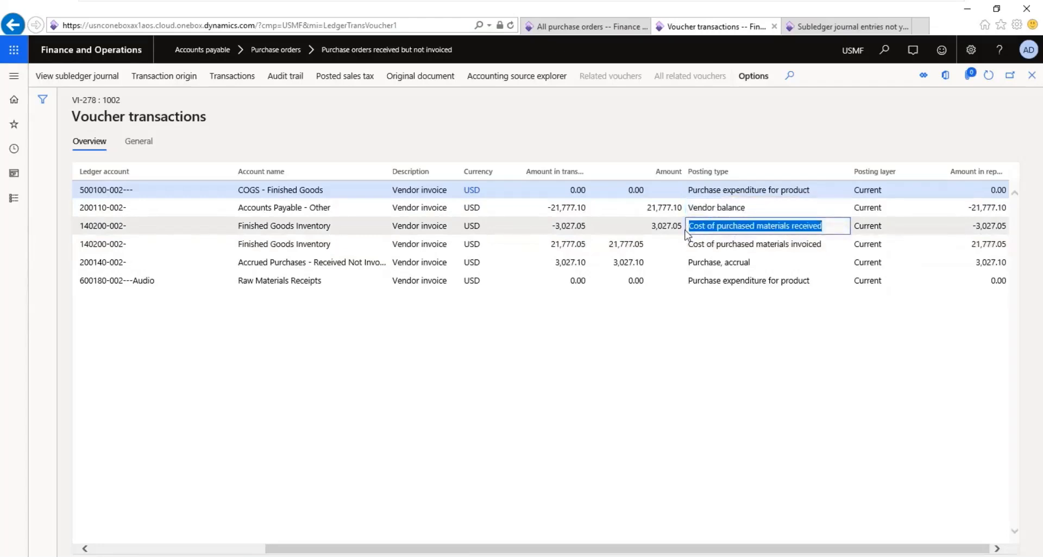
pyautogui.moveTo(770, 263); pyautogui.dragTo(694, 261)
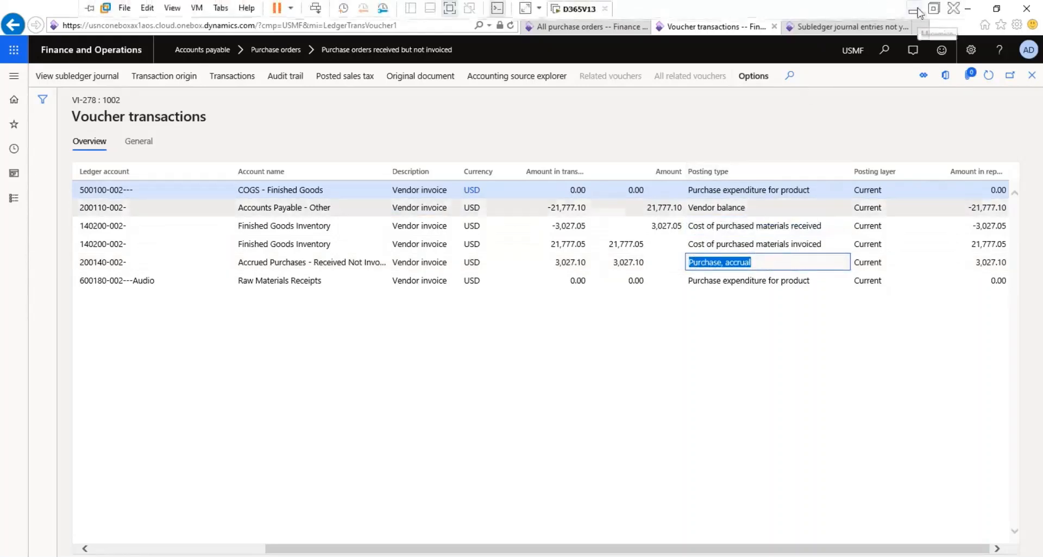
# Step: Switch to the Notepad file 11th Mar 22 and add "PO Confirm" below the Purchase order line, separated by a blank line
pyautogui.click(915, 10)
pyautogui.moveTo(527, 552)
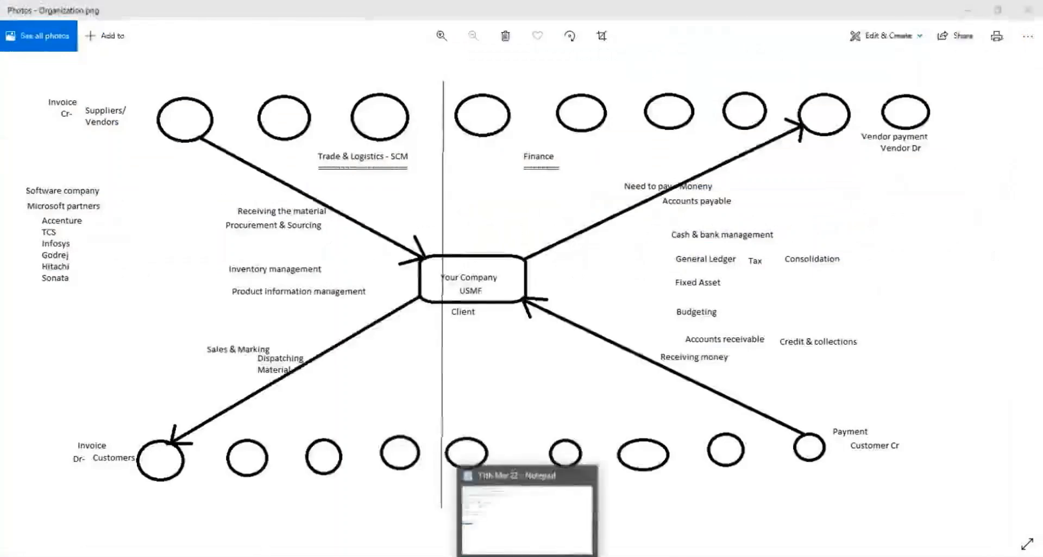
pyautogui.click(527, 508)
pyautogui.click(89, 317)
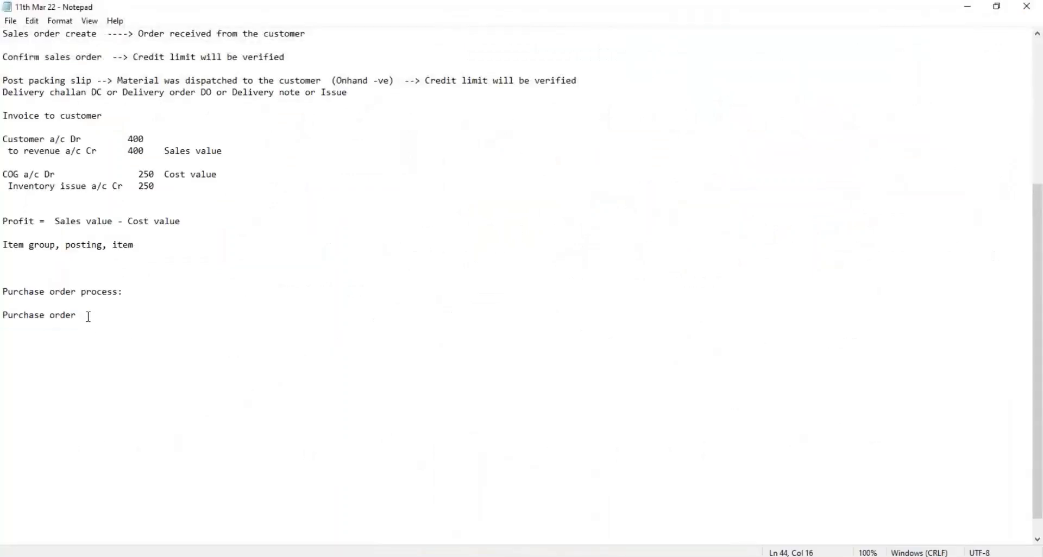
pyautogui.press('Return')
pyautogui.press('Return')
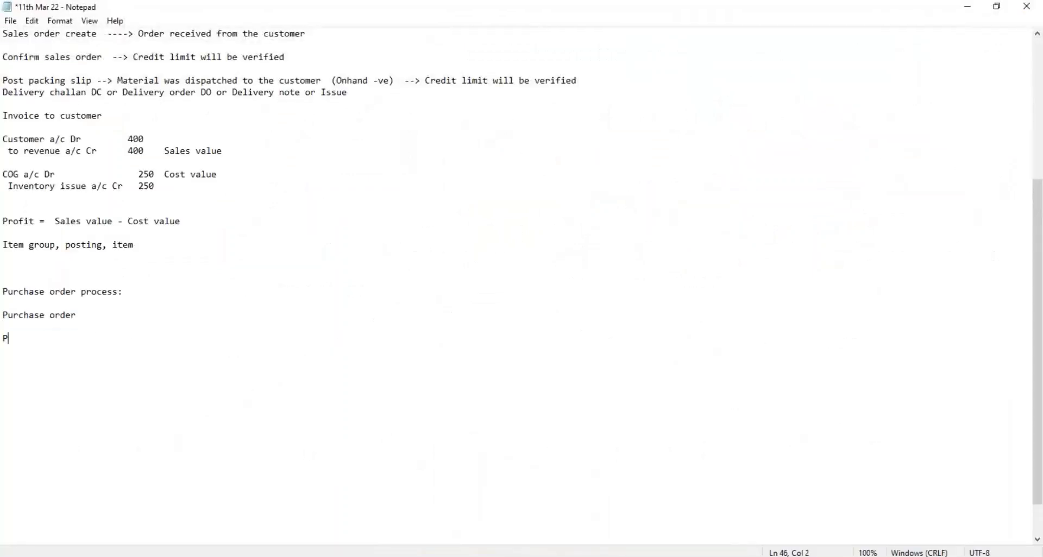
pyautogui.write('PO Confirm')
pyautogui.press('Return')
pyautogui.press('Return')
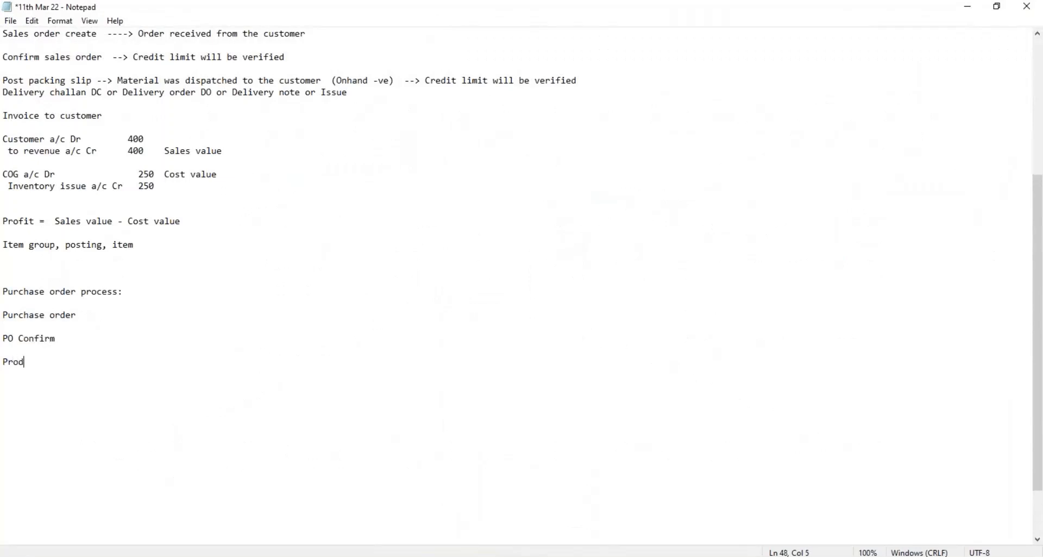
# Step: Add "Product receipt" and "Vendor Invoice" as further stages of the purchase order process, separated by blank lines
pyautogui.write('Product receipv')
pyautogui.press('BackSpace')
pyautogui.write('t')
pyautogui.press('Return')
pyautogui.press('Return')
pyautogui.write('Vendor INo')
pyautogui.write('voice')
pyautogui.press('Return')
pyautogui.press('Return')
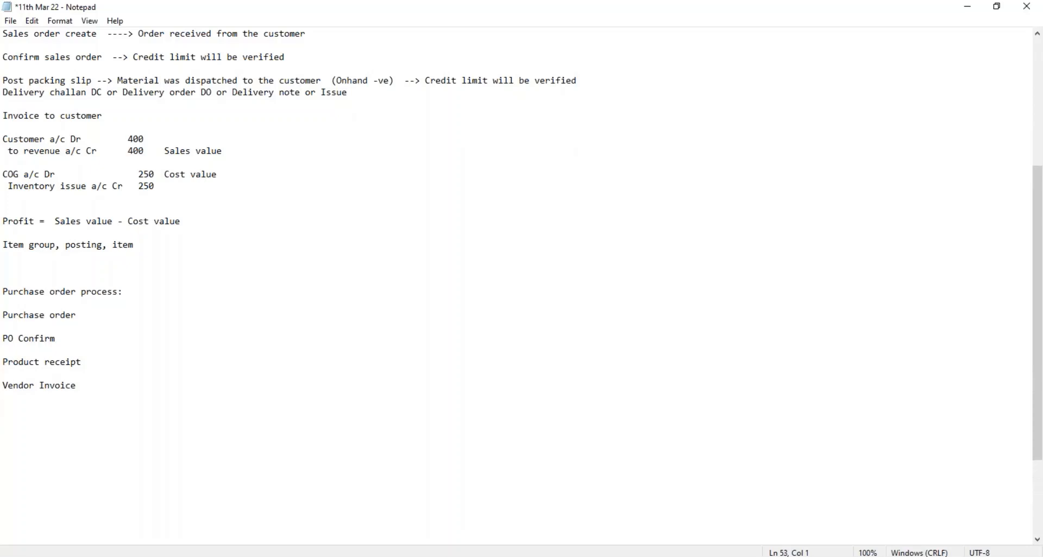
# Step: Write the invoice entry "Inventory a/c Dr (Cost of purchased material Invoiced)" and "To vendor a/c Cr" below Vendor Invoice
pyautogui.write('Inventory a/c Dr')
pyautogui.press('Return')
pyautogui.write('To vendor')
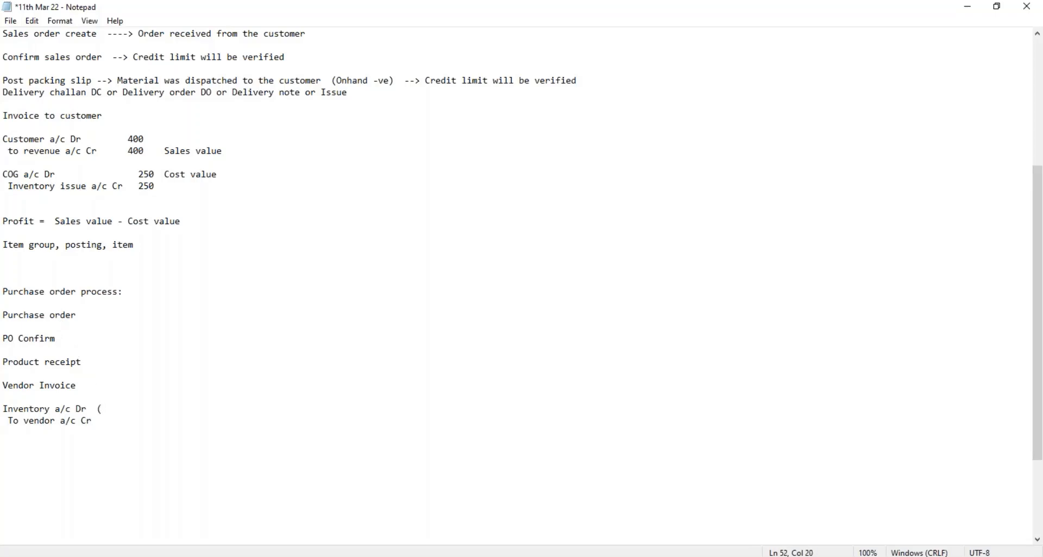
pyautogui.write('urchased material Invoiced')
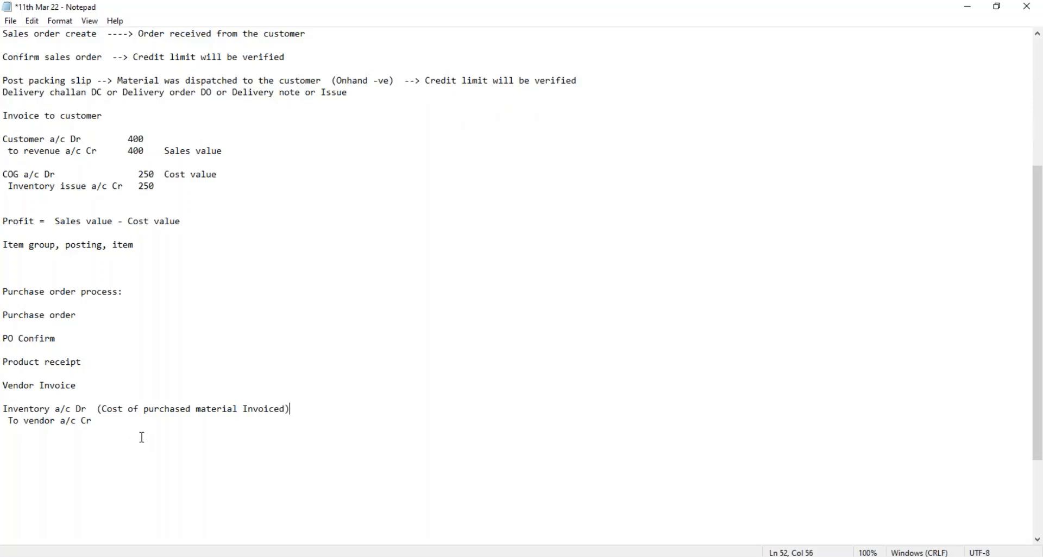
# Step: Highlight the inventory debit and vendor credit lines for review and switch back to the voucher transactions in Finance and Operations
pyautogui.moveTo(106, 426); pyautogui.dragTo(5, 400)
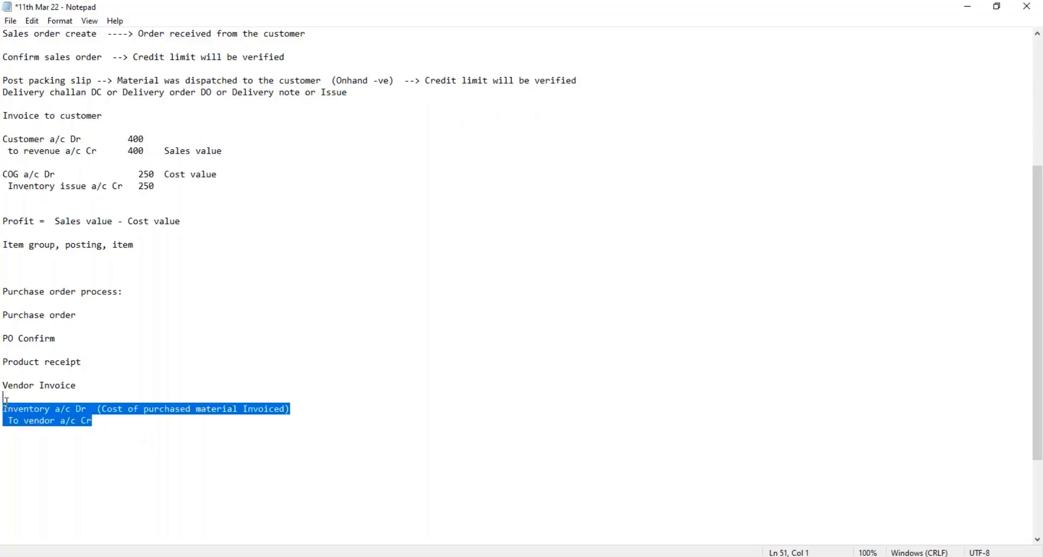
pyautogui.moveTo(95, 422); pyautogui.dragTo(5, 410)
pyautogui.click(106, 422)
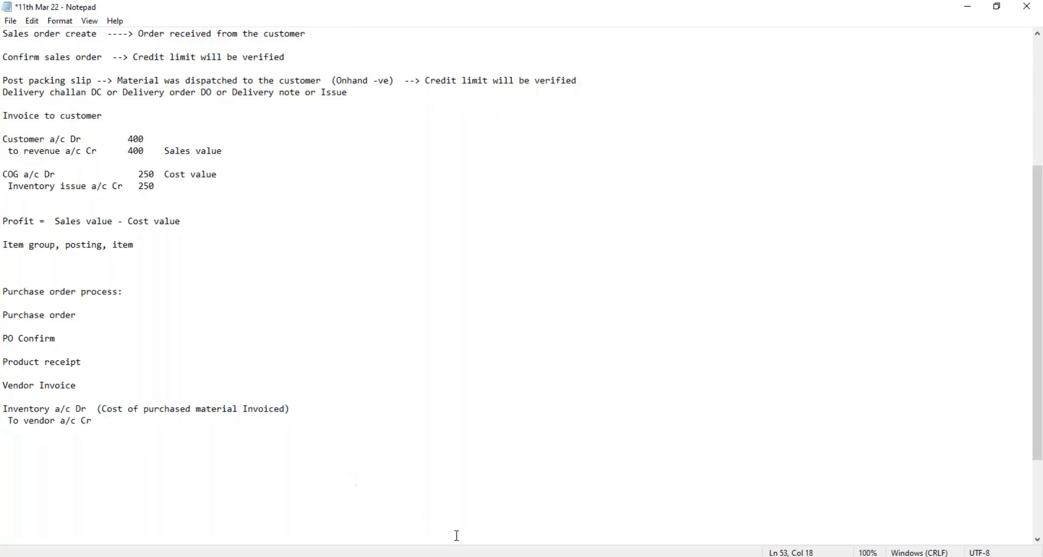
pyautogui.hotkey('alt', 'Tab')
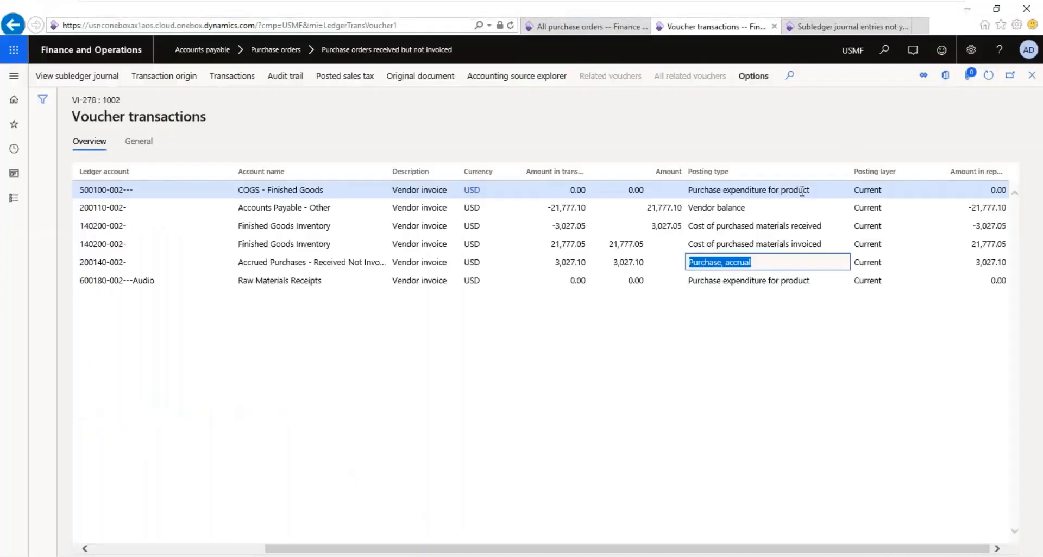
# Step: Highlight the posting types for purchased materials invoiced, vendor balance and the zero-amount purchase expenditure in the voucher transactions for review
pyautogui.click(827, 243)
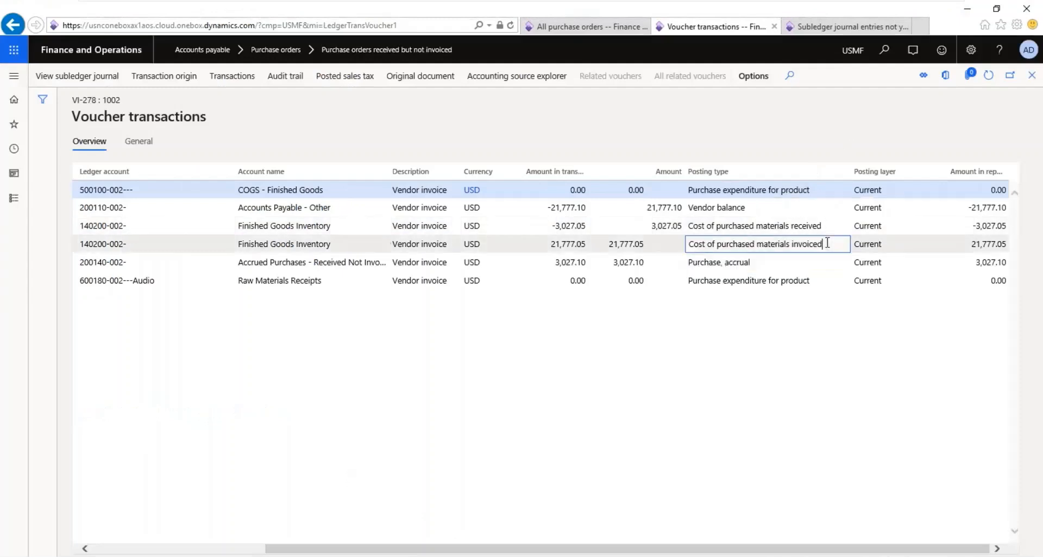
pyautogui.moveTo(824, 243); pyautogui.dragTo(690, 247)
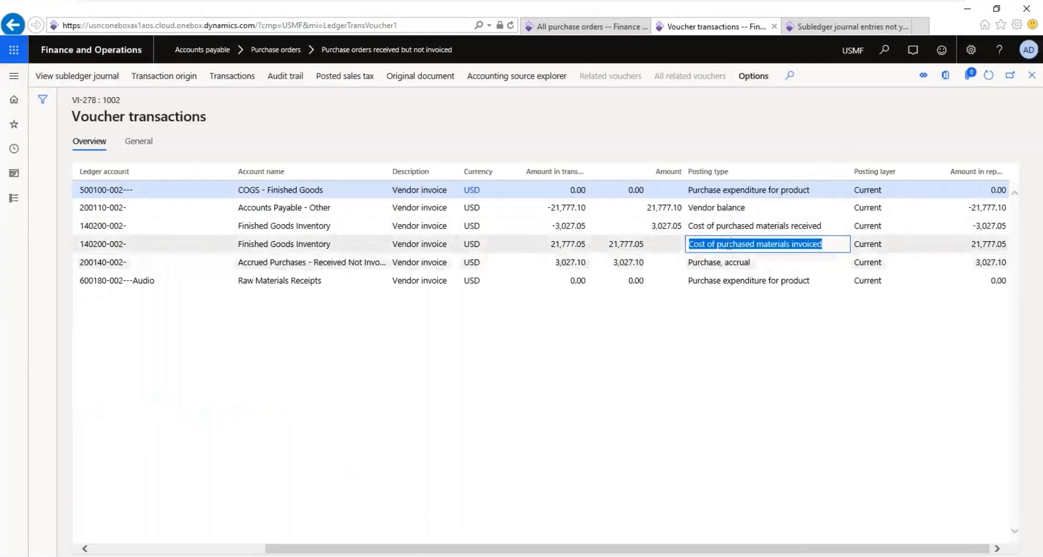
pyautogui.click(746, 209)
pyautogui.moveTo(746, 209); pyautogui.dragTo(686, 212)
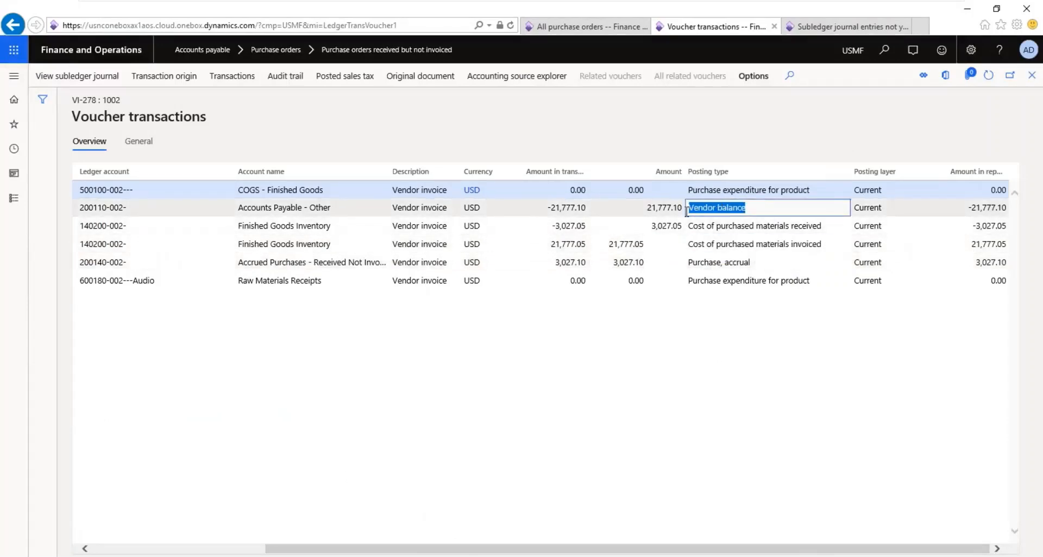
pyautogui.moveTo(688, 281); pyautogui.dragTo(812, 278)
# Step: Switch to the Notepad notes, add "Purchase expenditure for product 0" below the vendor credit line, and save the file
pyautogui.moveTo(893, 3)
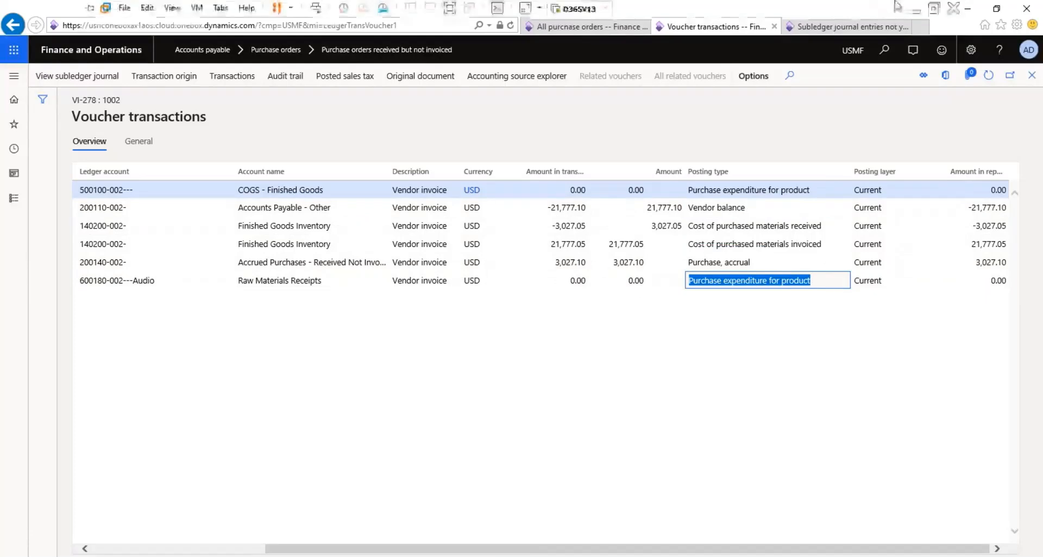
pyautogui.click(914, 10)
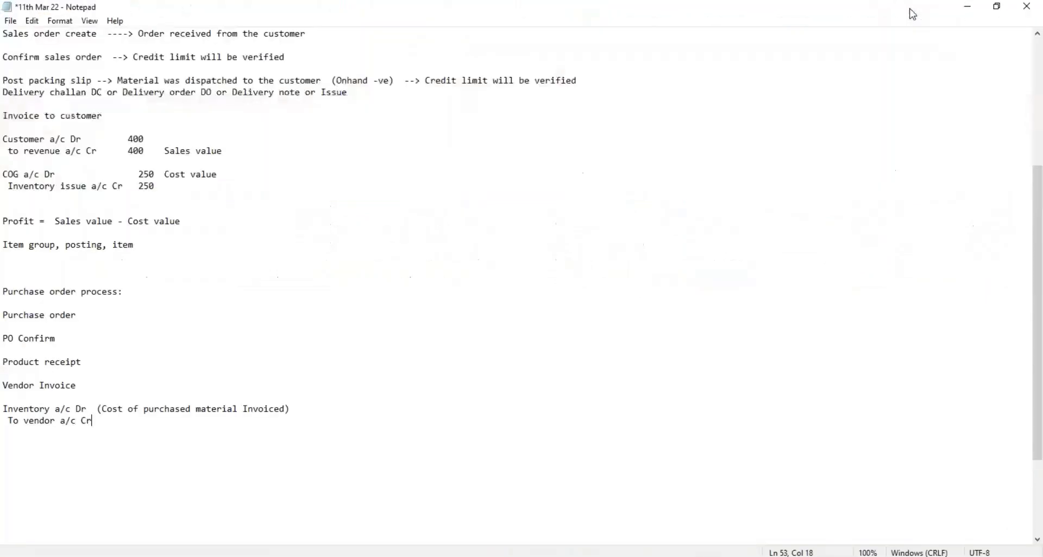
pyautogui.press('Return')
pyautogui.write('Purchase expenditure for prodc')
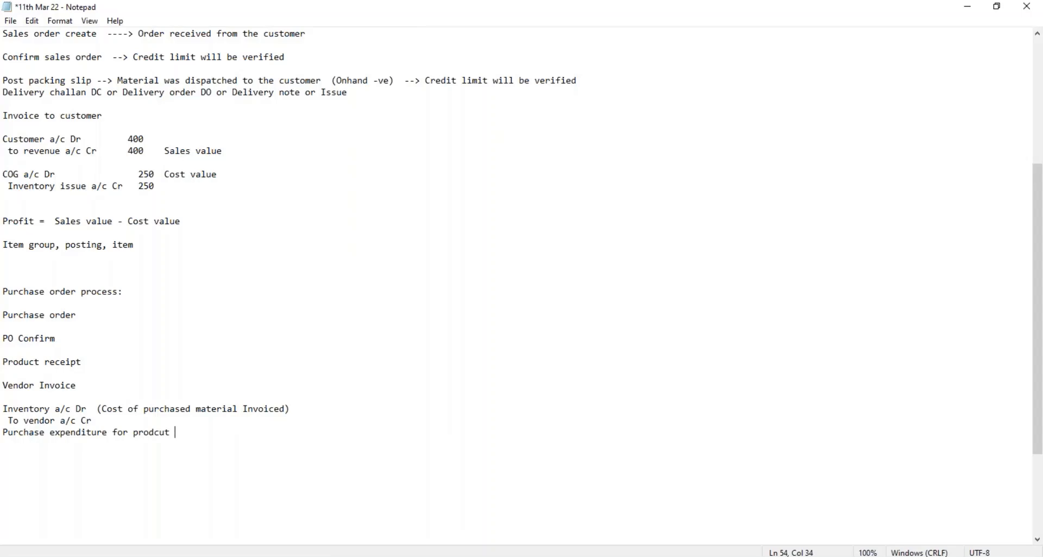
pyautogui.press('BackSpace')
pyautogui.write('uct 0')
pyautogui.hotkey('ctrl', 's')
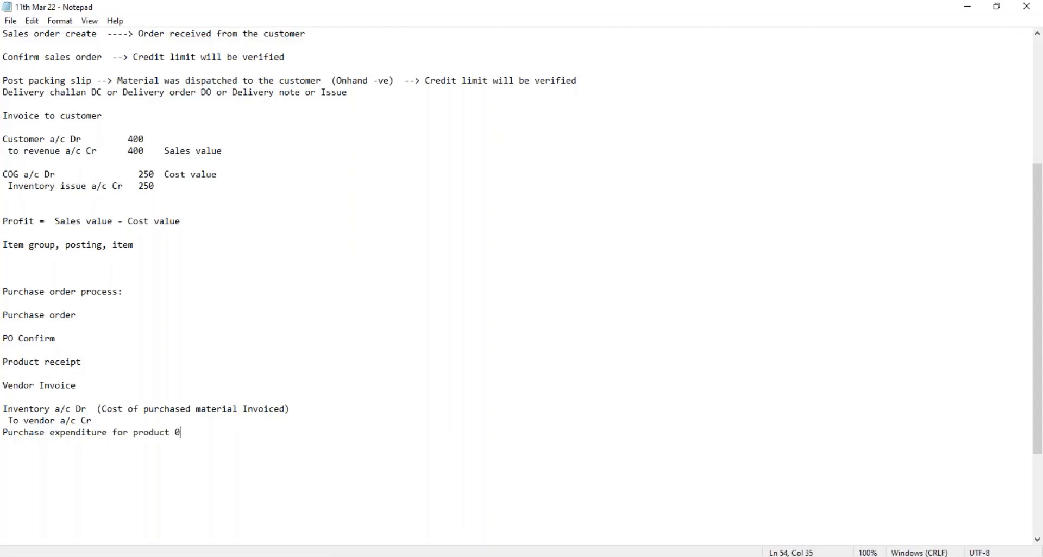
# Step: Highlight the inventory debit, vendor credit and purchase expenditure lines in the notes for review
pyautogui.hotkey('ctrl', 'shift', 'Left')
pyautogui.hotkey('ctrl', 'shift', 'Left')
pyautogui.hotkey('ctrl', 'shift', 'Left')
pyautogui.hotkey('ctrl', 'shift', 'Left')
pyautogui.hotkey('ctrl', 'shift', 'Left')
pyautogui.hotkey('ctrl', 'shift', 'Left')
pyautogui.hotkey('ctrl', 'shift', 'Left')
pyautogui.hotkey('ctrl', 'shift', 'Left')
pyautogui.hotkey('ctrl', 'shift', 'Left')
pyautogui.hotkey('ctrl', 'shift', 'Left')
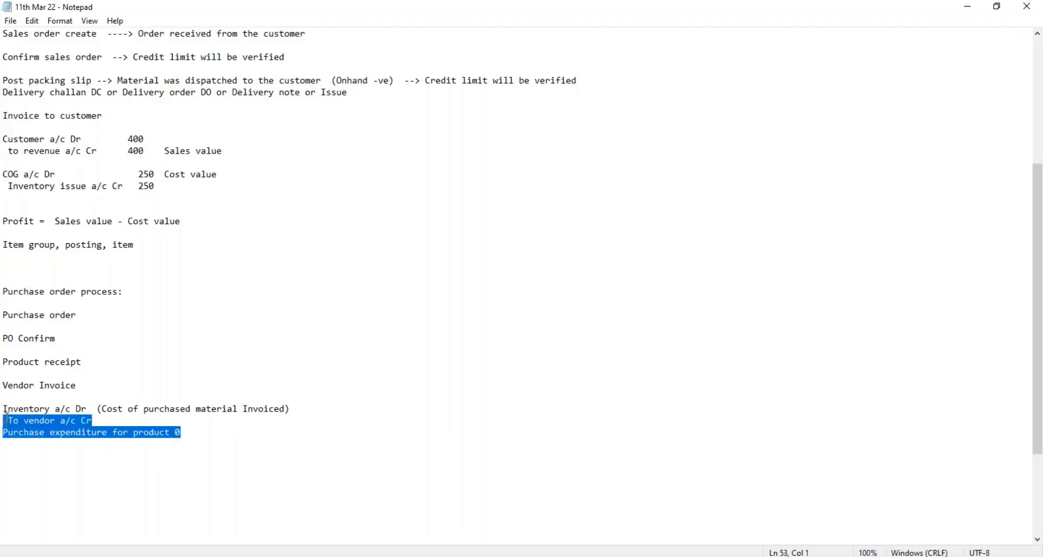
pyautogui.hotkey('shift', 'Up')
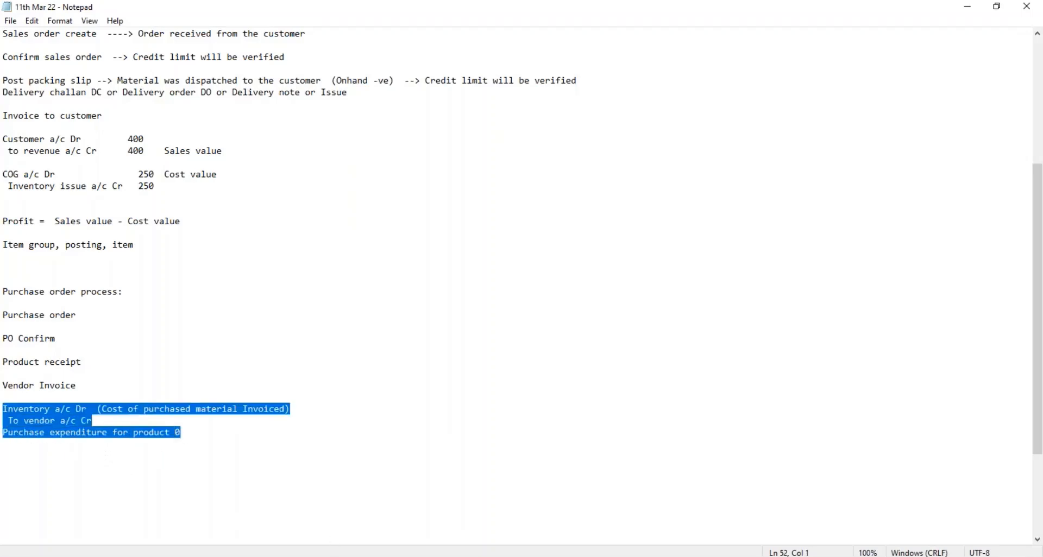
# Step: Switch back to the voucher transactions in Finance and Operations and compare the materials invoiced, materials received and purchase accrual posting types
pyautogui.hotkey('alt', 'Tab')
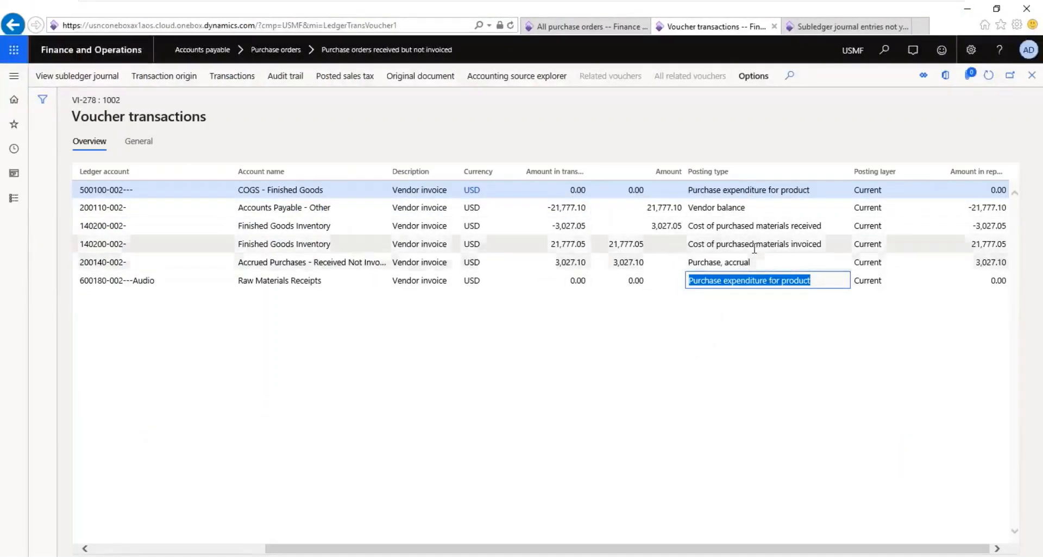
pyautogui.click(775, 243)
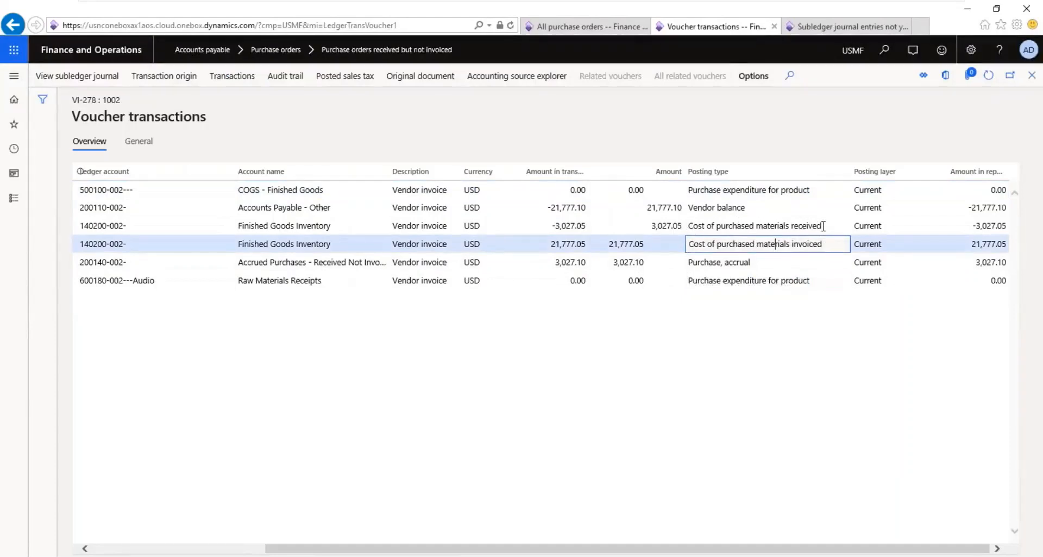
pyautogui.click(694, 231)
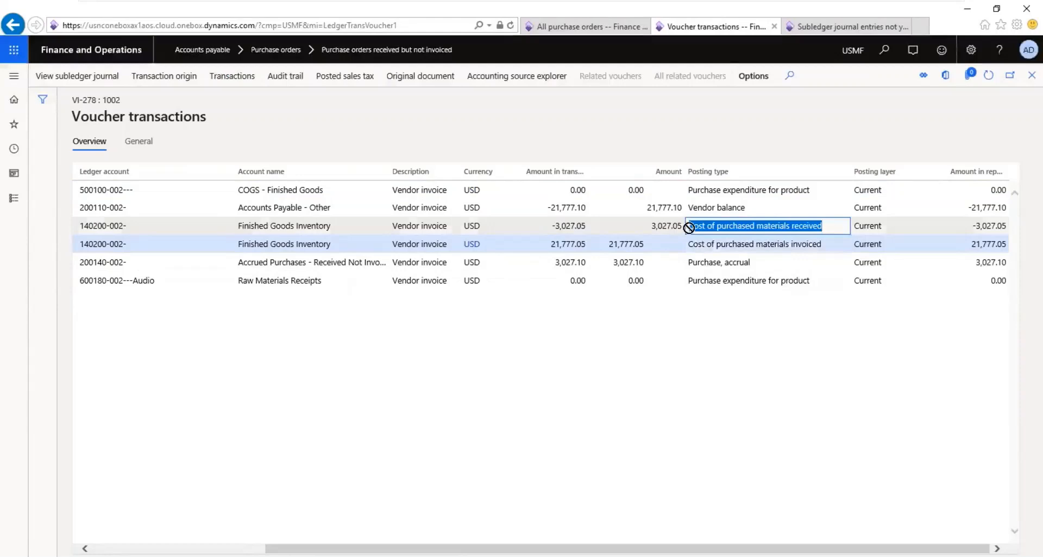
pyautogui.click(709, 270)
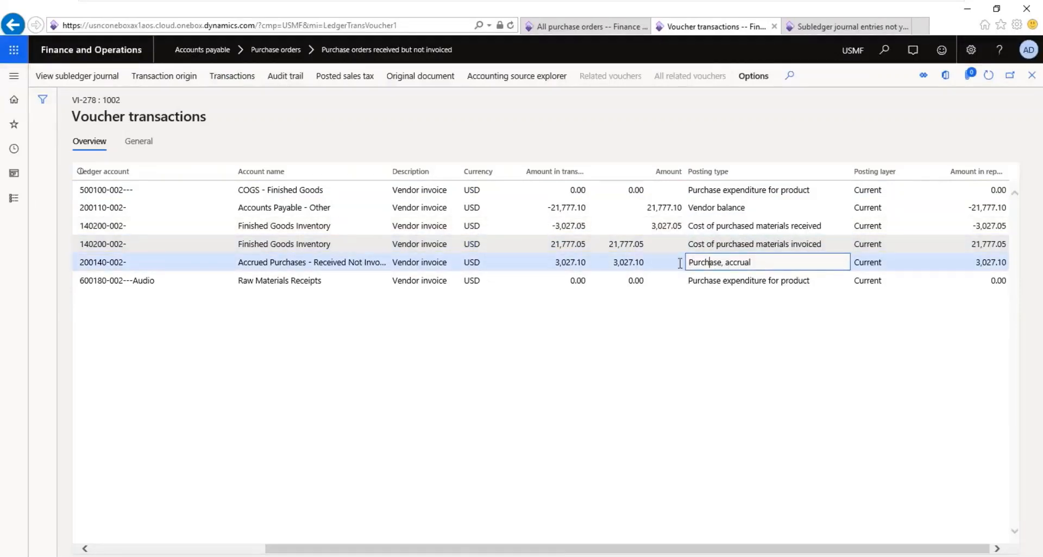
# Step: Open the Accounts payable parameters and examine the Post product receipt in ledger setting
pyautogui.click(589, 31)
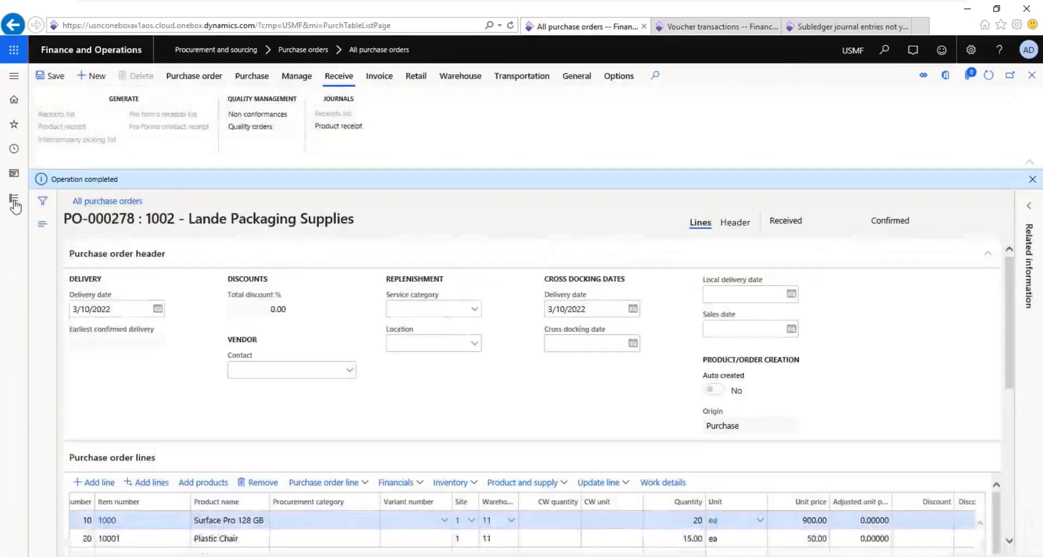
pyautogui.click(14, 200)
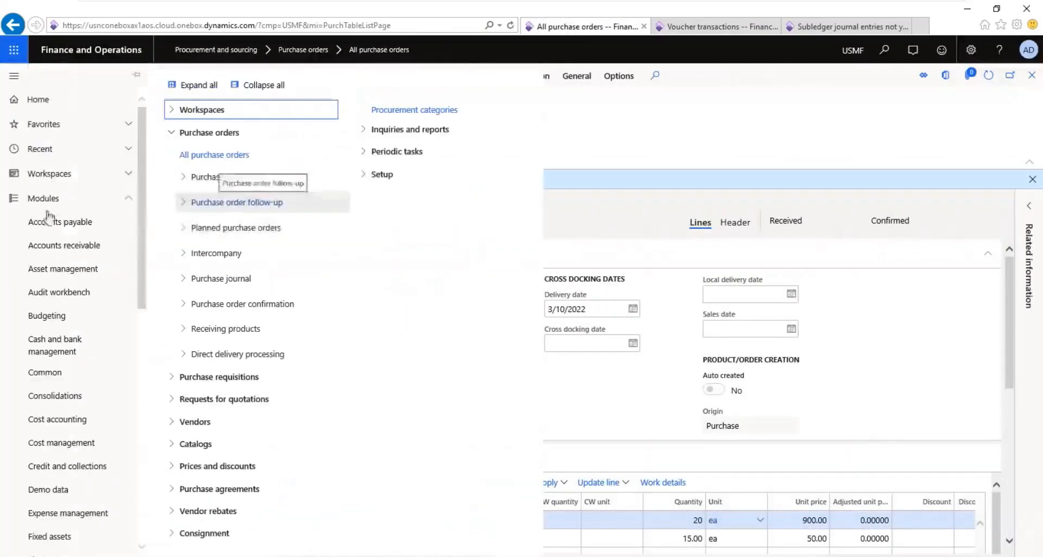
pyautogui.click(61, 222)
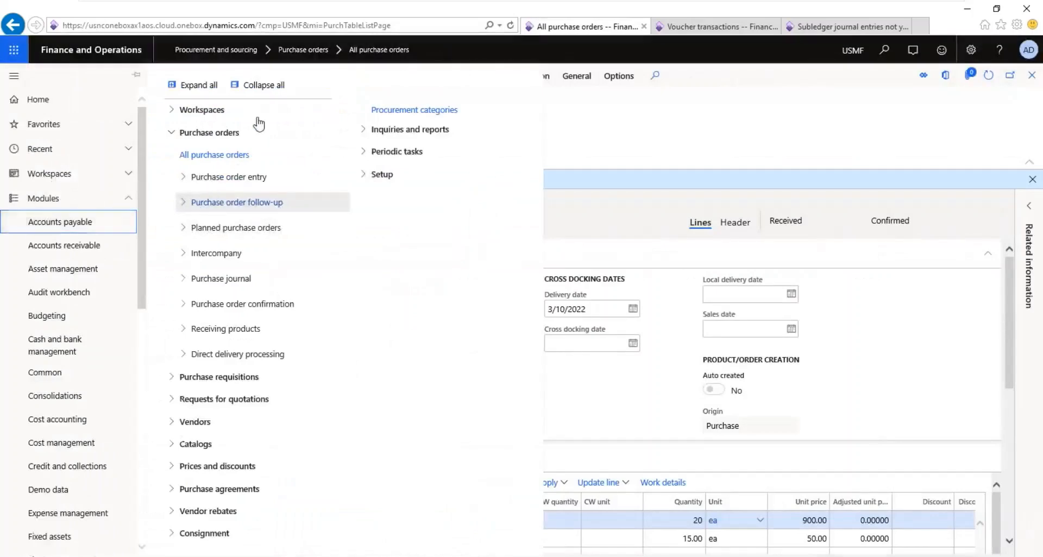
pyautogui.click(264, 86)
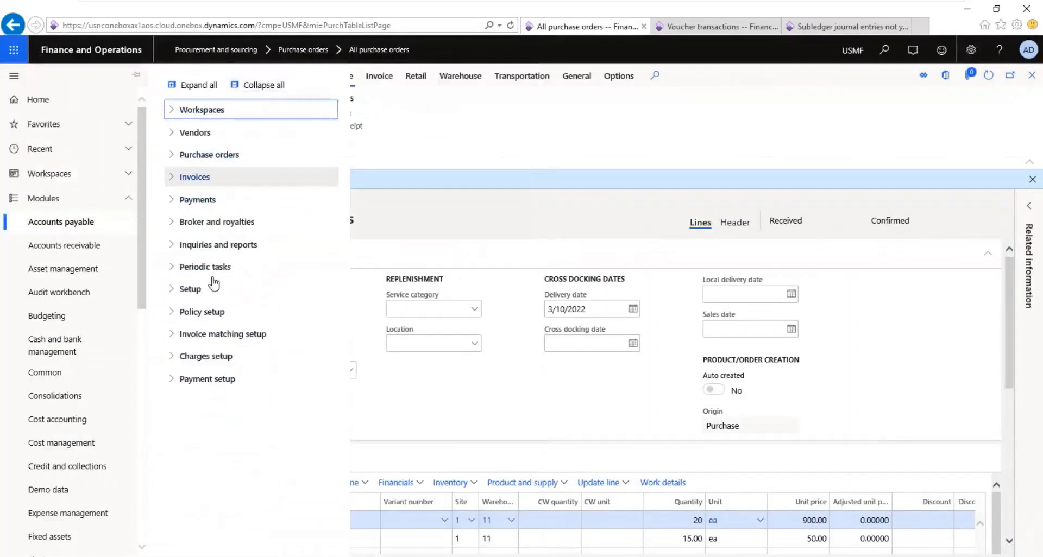
pyautogui.click(213, 291)
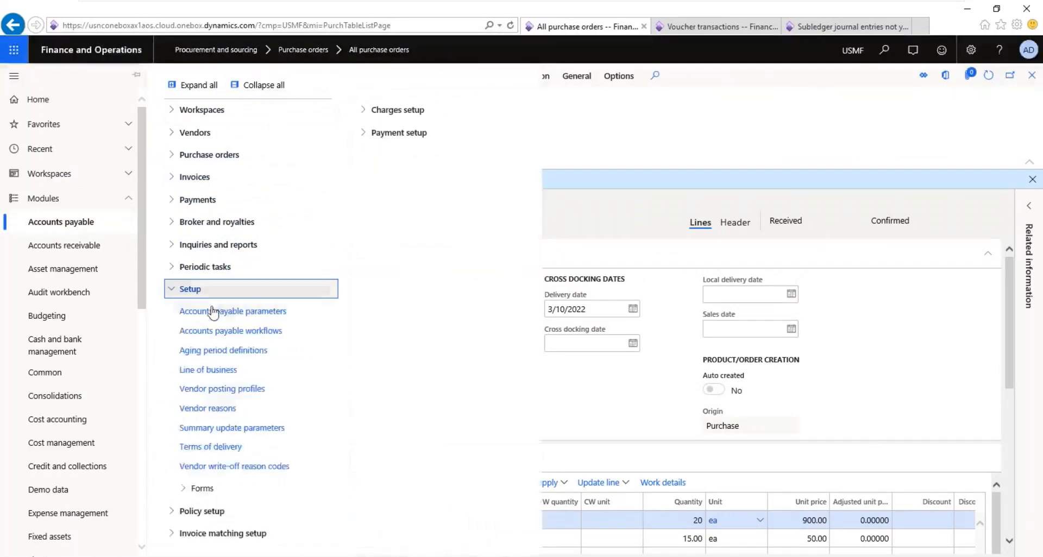
pyautogui.click(213, 318)
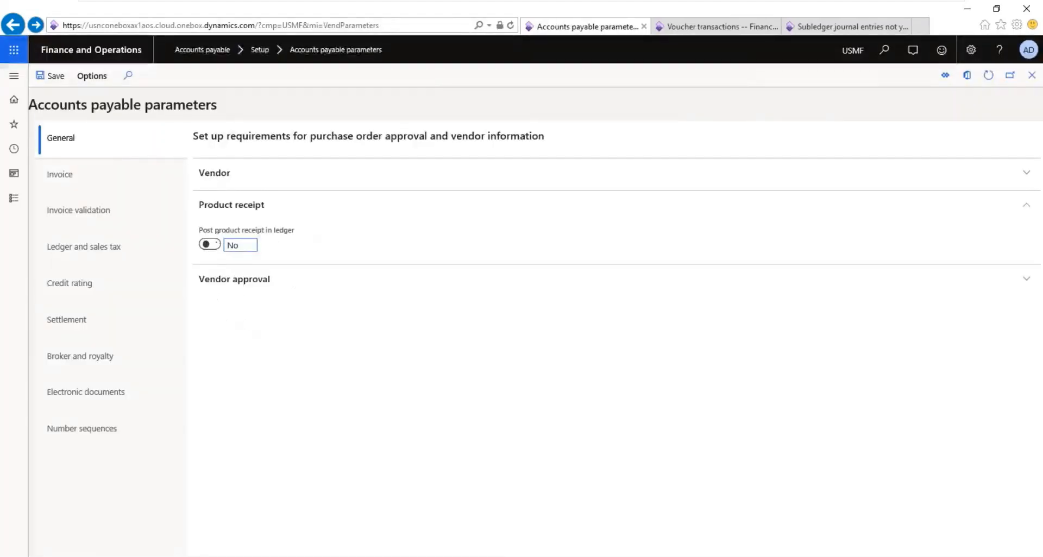
# Step: Return to the voucher transactions and highlight the "Cost of purchased materials received" posting type for review
pyautogui.click(824, 30)
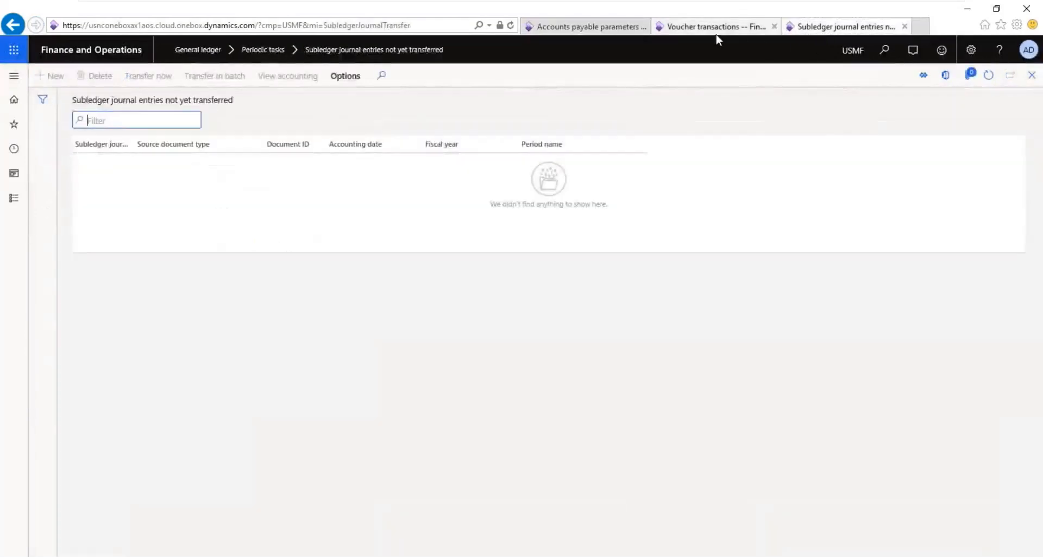
pyautogui.click(728, 27)
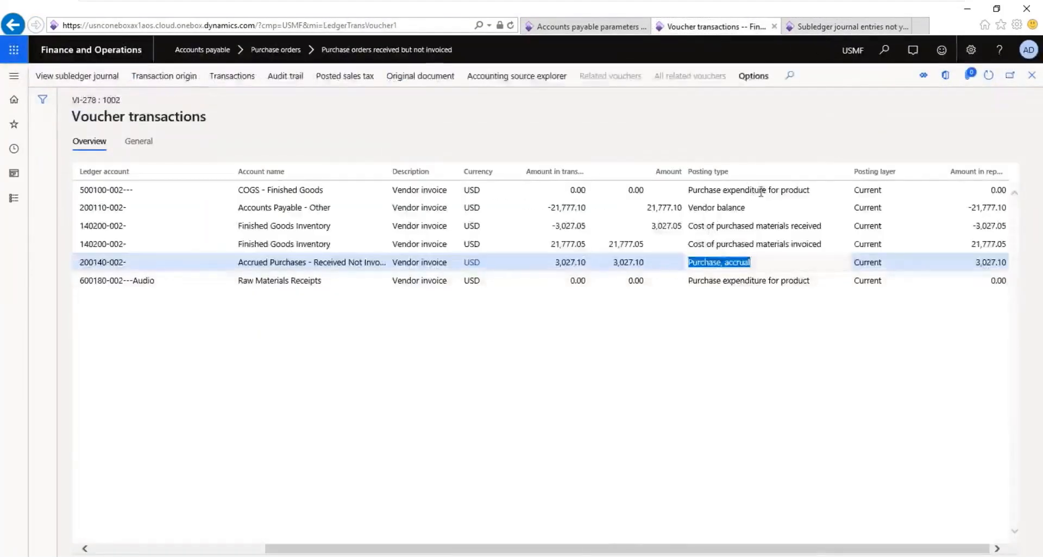
pyautogui.click(689, 226)
pyautogui.moveTo(688, 226); pyautogui.dragTo(800, 221)
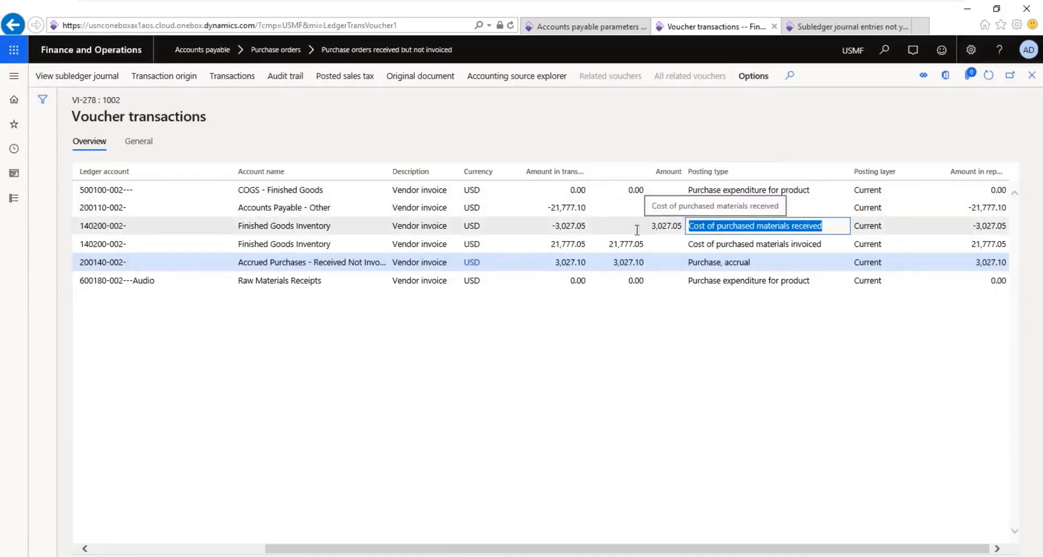
# Step: Close the voucher transactions and the invoice journal to return to the invoiced purchase order
pyautogui.click(1031, 76)
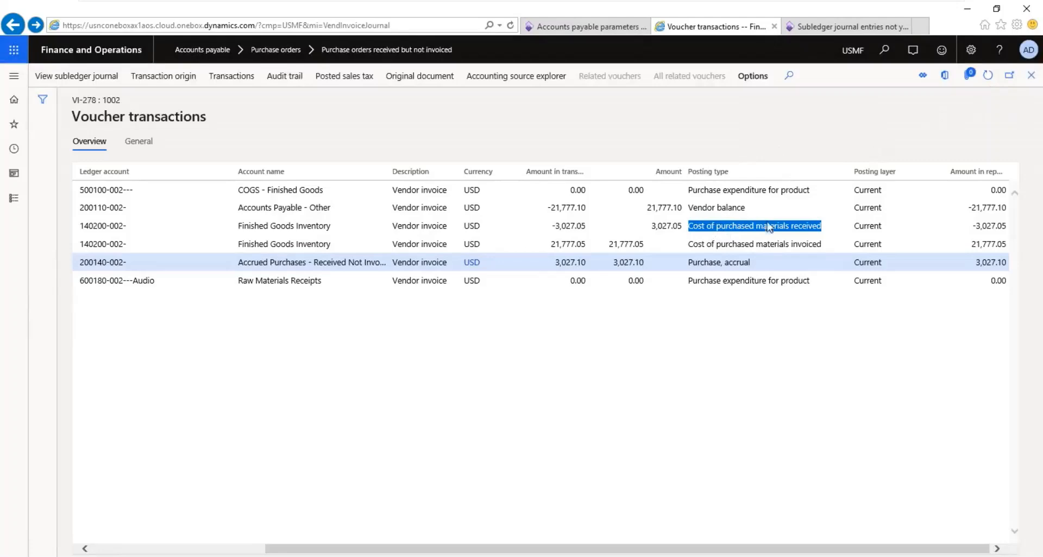
pyautogui.click(1032, 77)
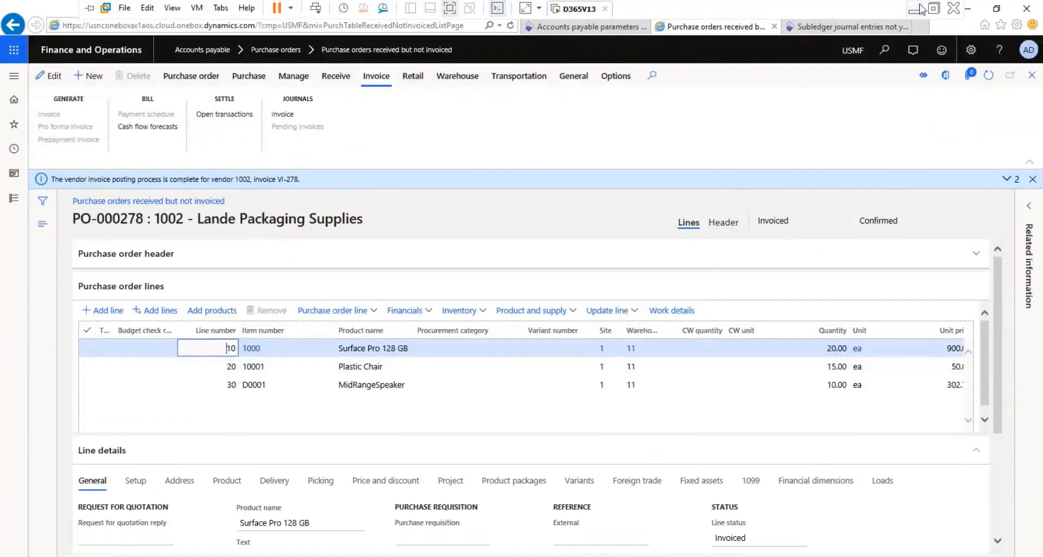
# Step: Switch to the Notepad notes and write "Product reciept" below the purchase expenditure line, separated by blank lines
pyautogui.click(919, 9)
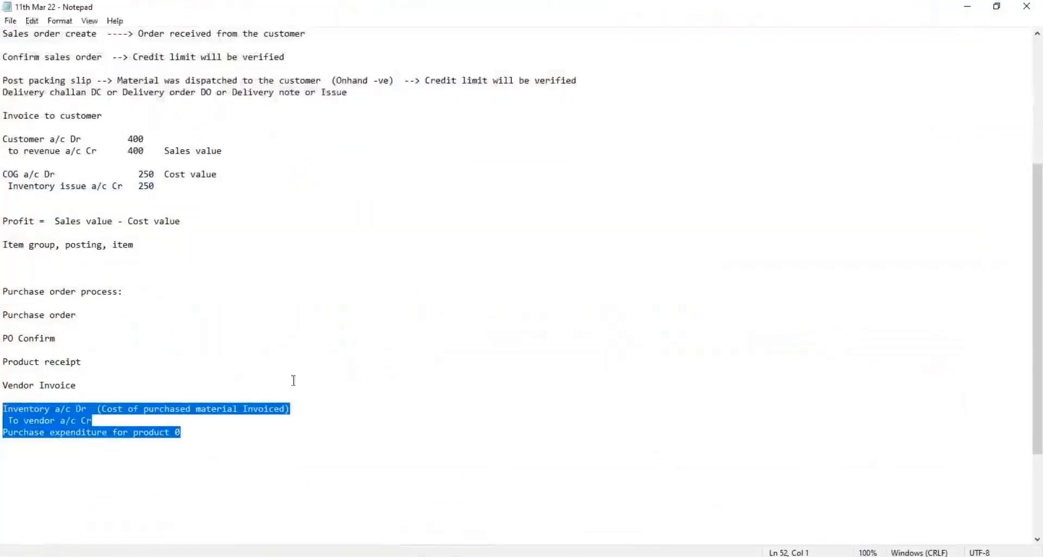
pyautogui.click(196, 440)
pyautogui.press('Return')
pyautogui.press('Return')
pyautogui.write('Productr re')
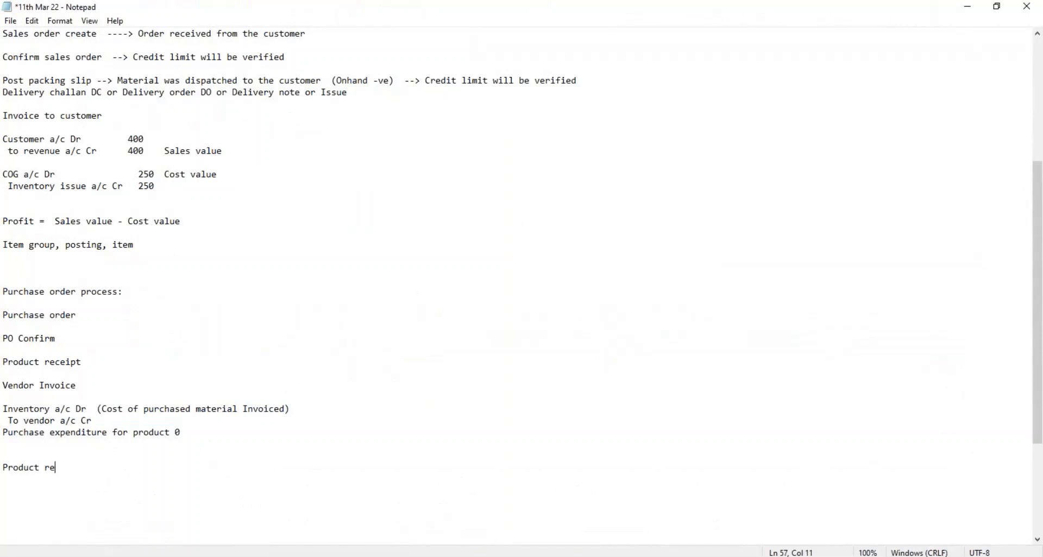
pyautogui.write('ciept (temparory)  --->')
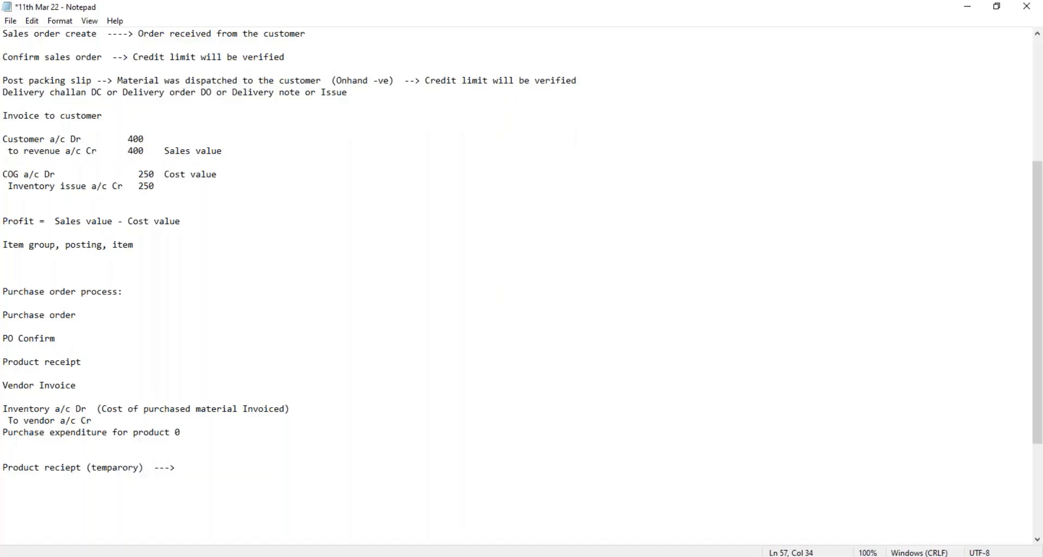
pyautogui.write(' Item model group')
# Step: Complete the new product receipt line with "(temparory) ---> Item model group" and save the file
pyautogui.hotkey('ctrl', 's')
# Step: Highlight the item model group note and the vendor invoice accounting entry lines in the notes for review
pyautogui.moveTo(269, 470); pyautogui.dragTo(179, 470)
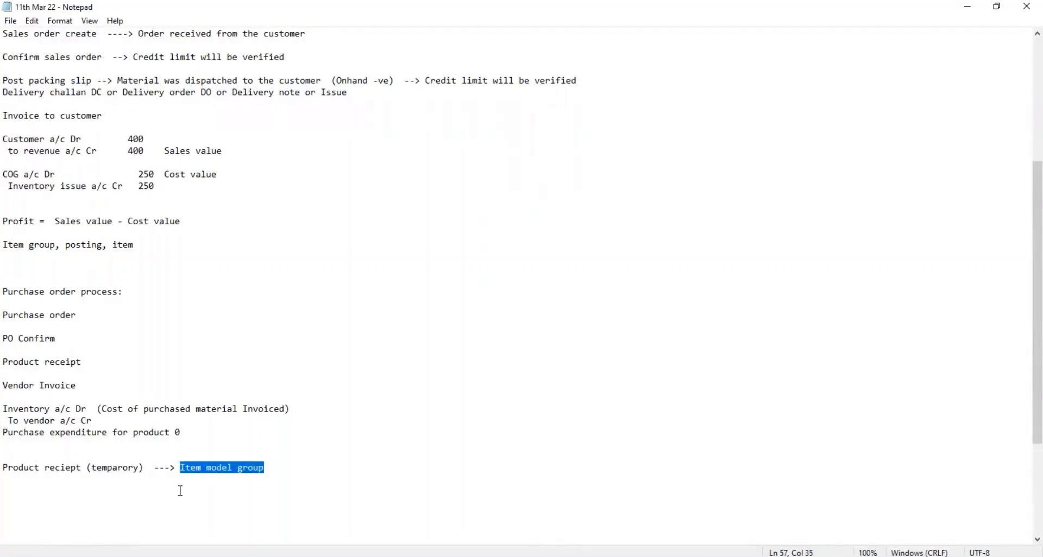
pyautogui.moveTo(289, 467); pyautogui.dragTo(5, 457)
pyautogui.click(363, 555)
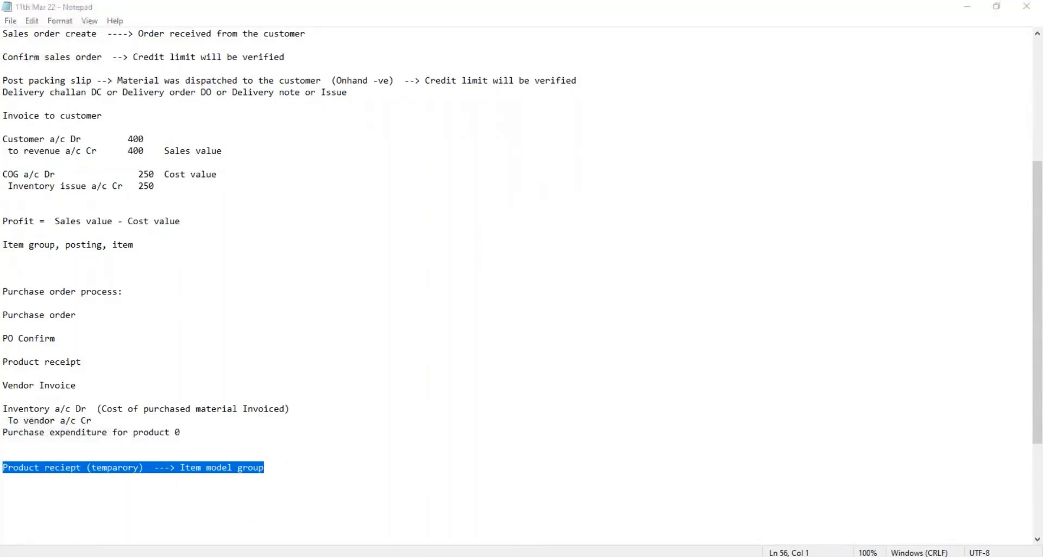
pyautogui.click(916, 10)
pyautogui.moveTo(484, 289); pyautogui.dragTo(5, 407)
pyautogui.click(223, 431)
pyautogui.click(292, 409)
pyautogui.click(92, 420)
pyautogui.moveTo(92, 420); pyautogui.dragTo(4, 409)
pyautogui.click(185, 428)
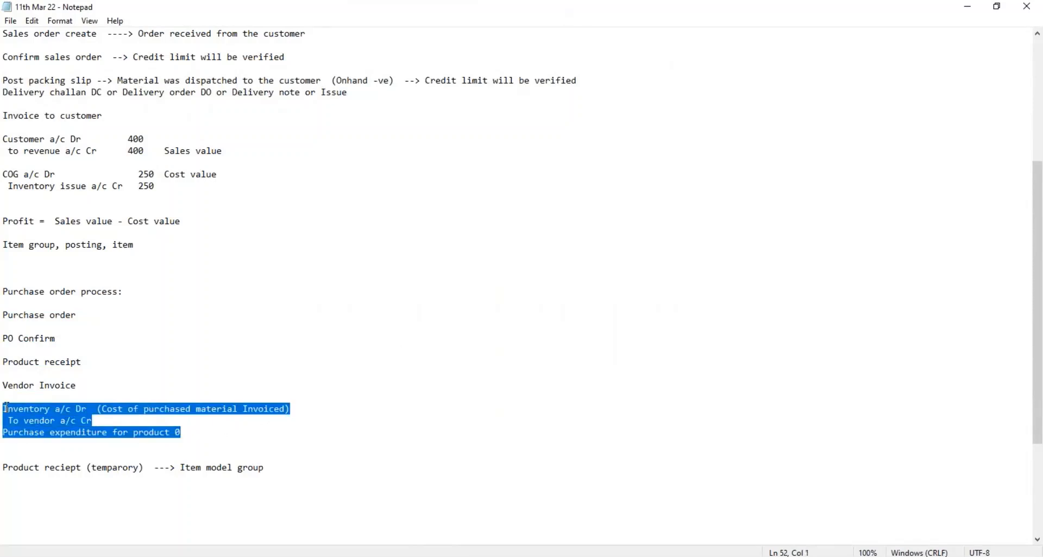
# Step: Append "(onhand +)" to the Product receipt stage of the purchase order process
pyautogui.click(85, 362)
pyautogui.write('(')
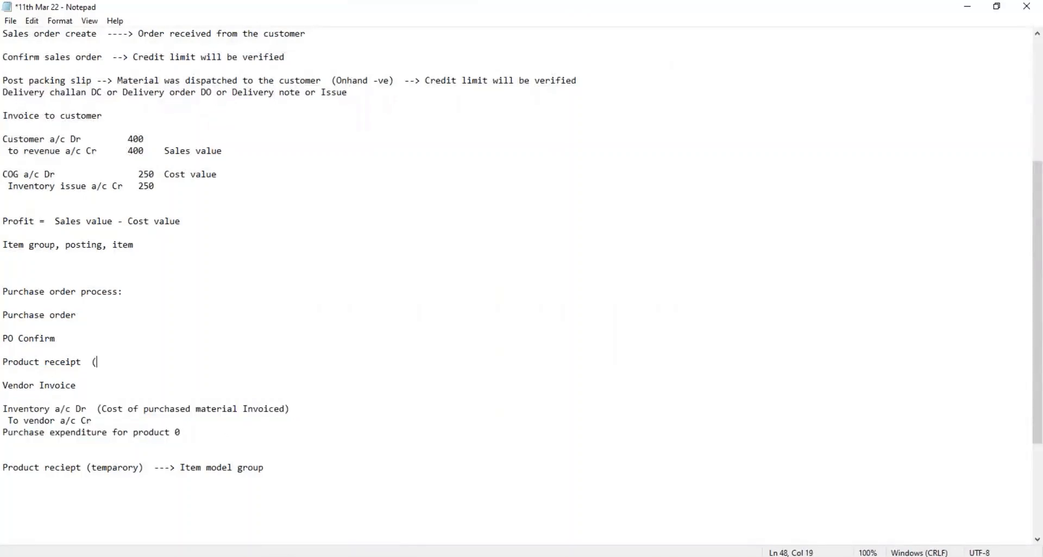
pyautogui.write('onhand +)')
# Step: Add a line below the Product receipt stage reading "GRN Goods receipt note or"
pyautogui.press('Return')
pyautogui.write('GR')
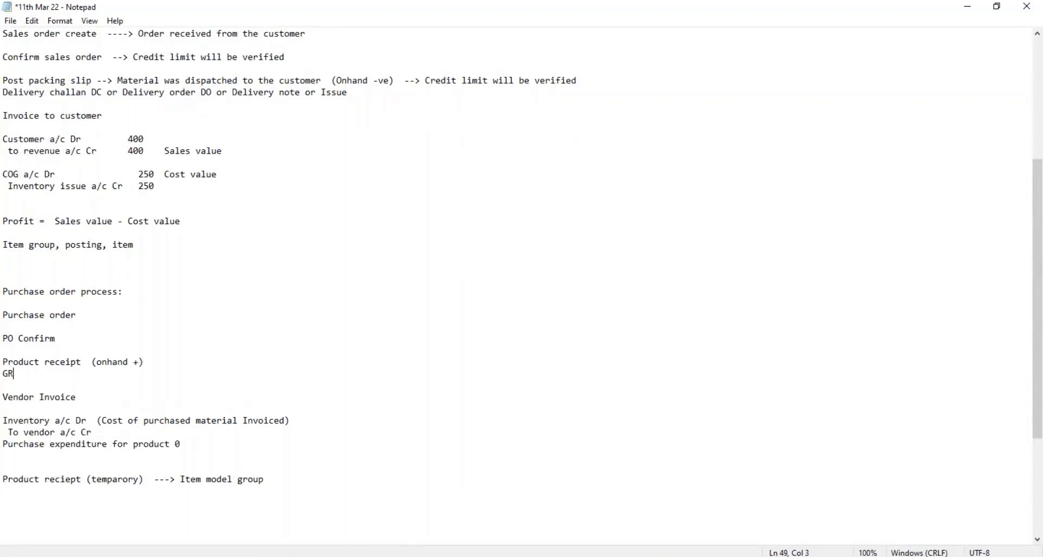
pyautogui.write('N Good')
pyautogui.write('s receipt n')
pyautogui.write('ote,')
pyautogui.press('BackSpace')
pyautogui.press('BackSpace')
pyautogui.write('or ')
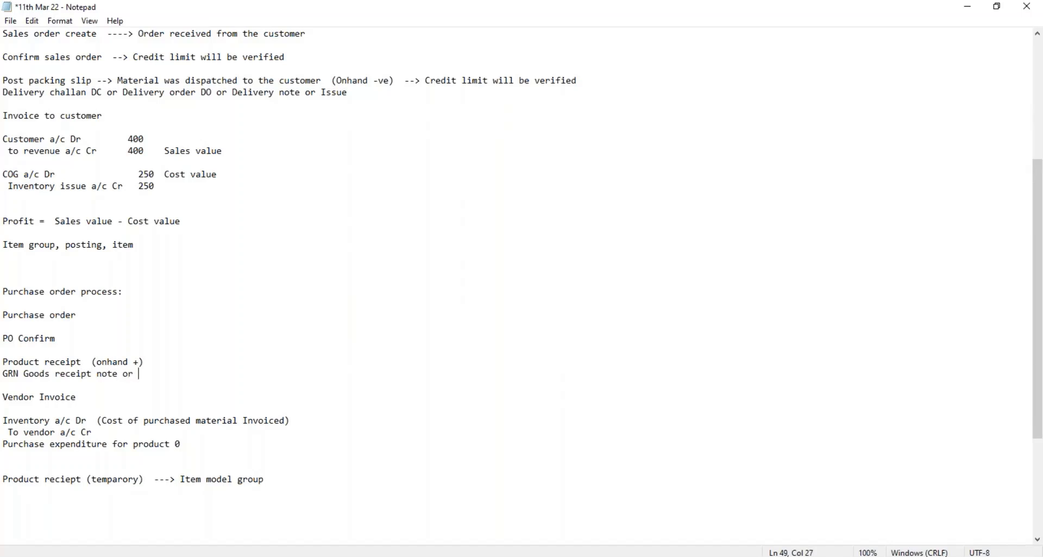
pyautogui.write('Material receipt note MR')
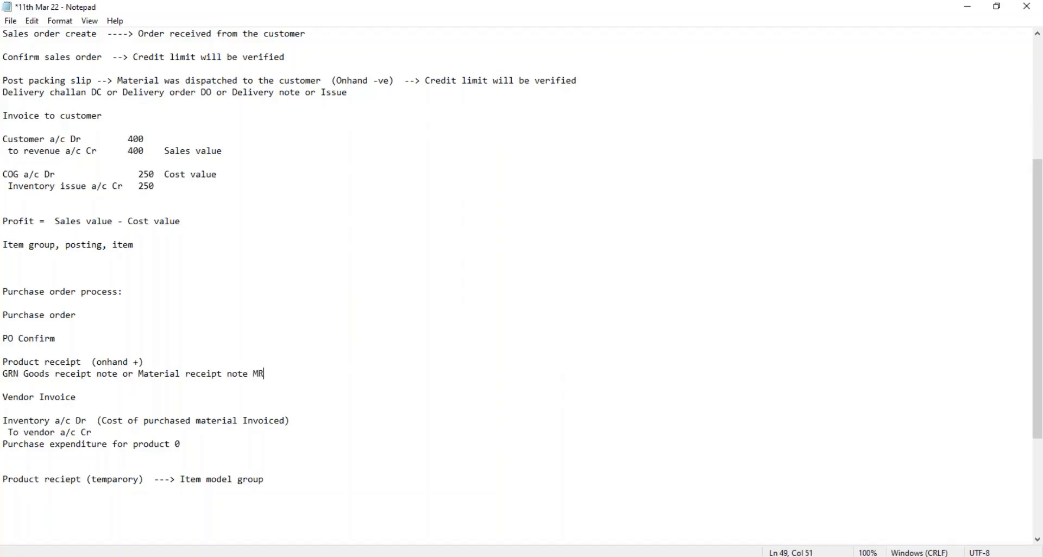
pyautogui.write('N or Receipt')
# Step: Complete the goods receipt note line with "Material receipt note MRN or Receipt" and save the file
pyautogui.hotkey('ctrl', 's')
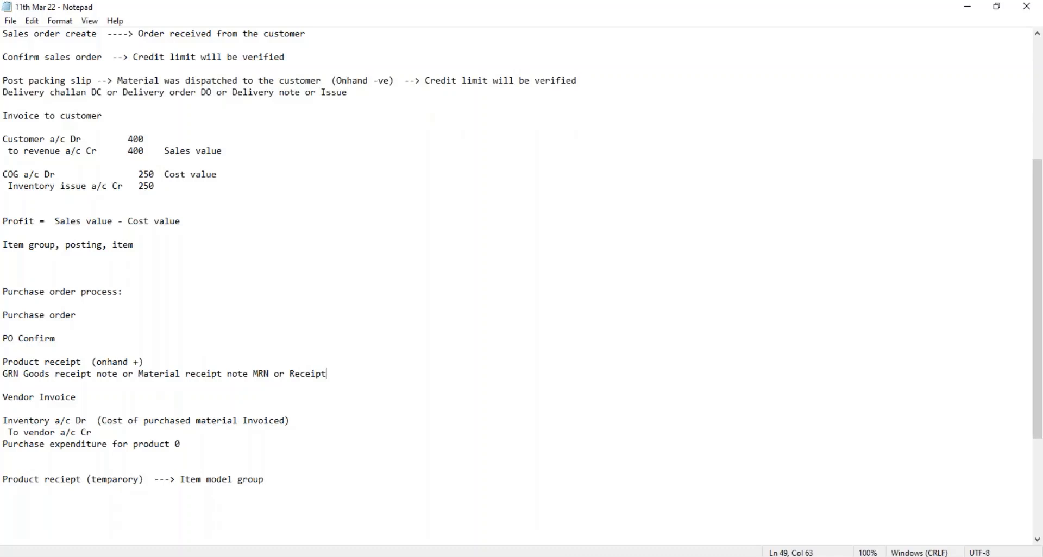
# Step: Highlight the goods receipt note and material receipt note line in the notes for review
pyautogui.moveTo(344, 373); pyautogui.dragTo(4, 373)
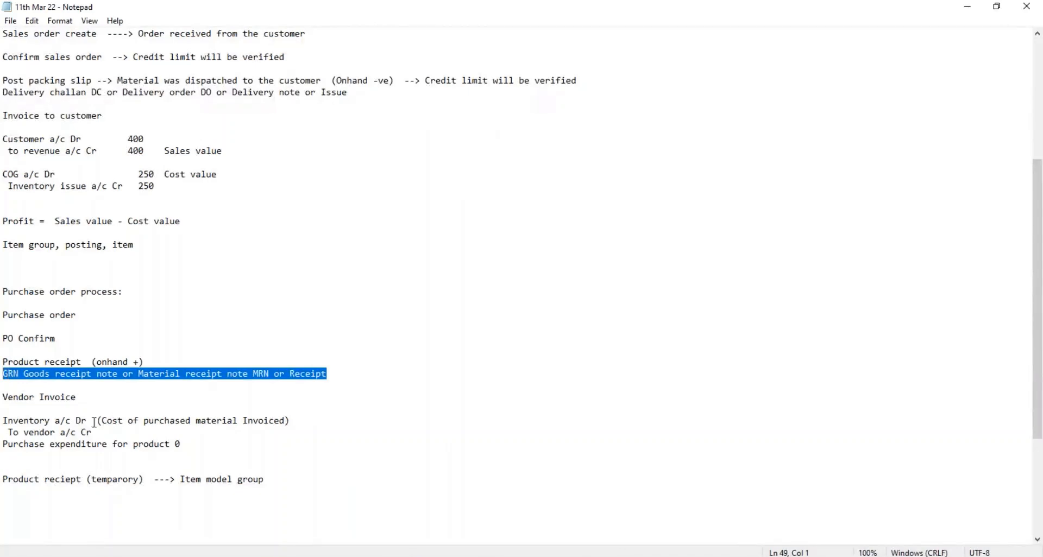
pyautogui.click(222, 436)
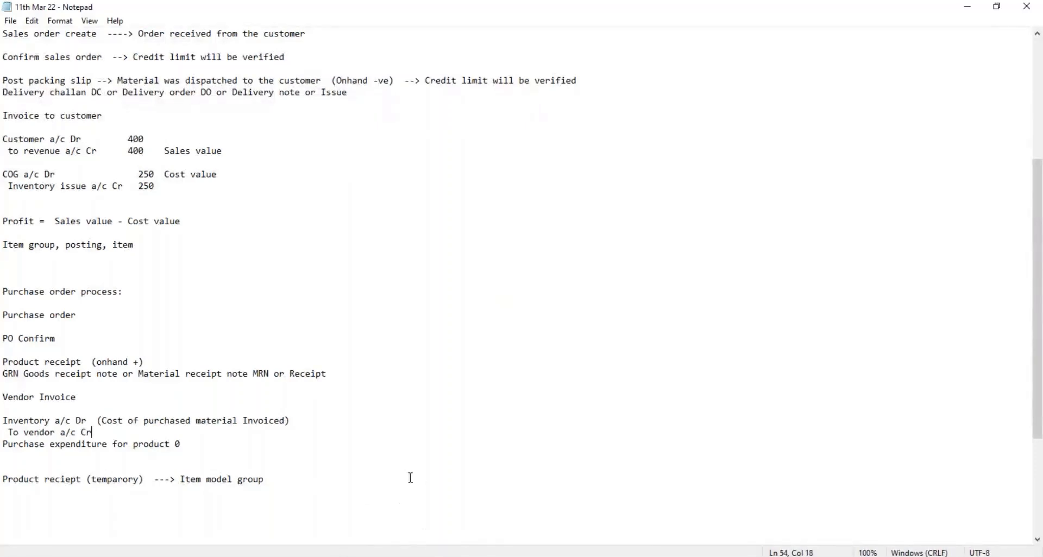
# Step: Switch to Finance and Operations and view the voucher transactions of product receipt PR-278 from the purchase order's product receipt journal
pyautogui.hotkey('alt', 'Tab')
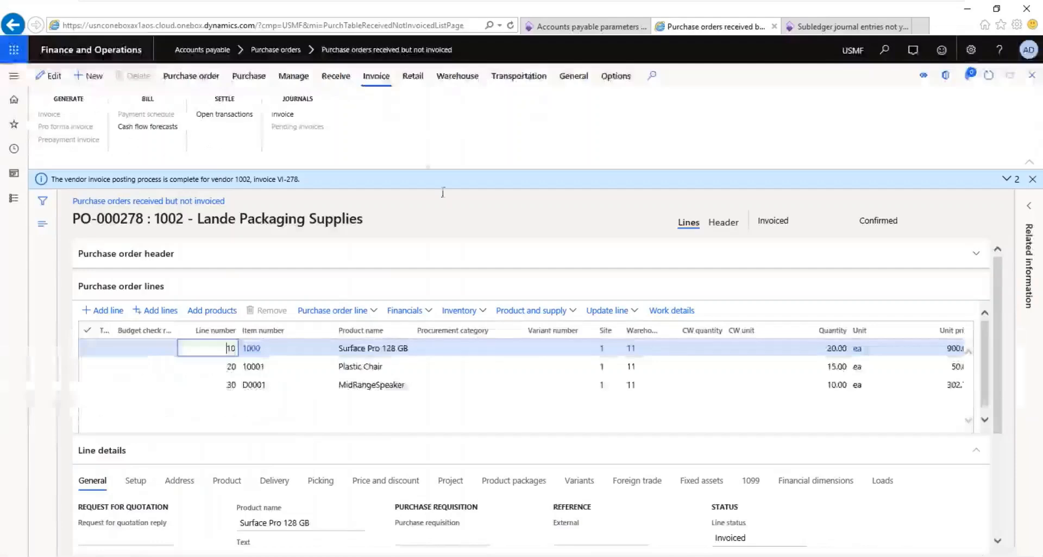
pyautogui.click(335, 75)
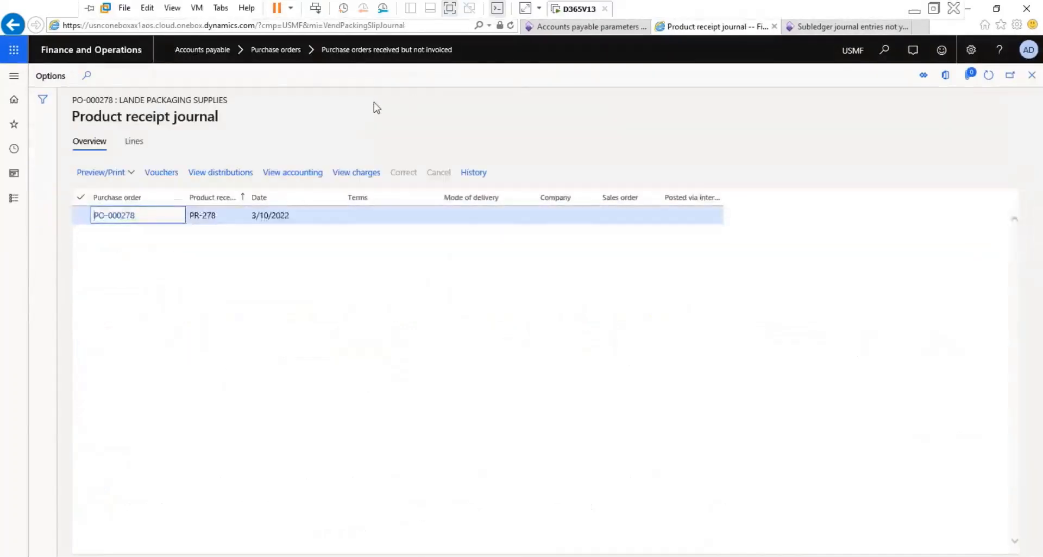
pyautogui.click(163, 172)
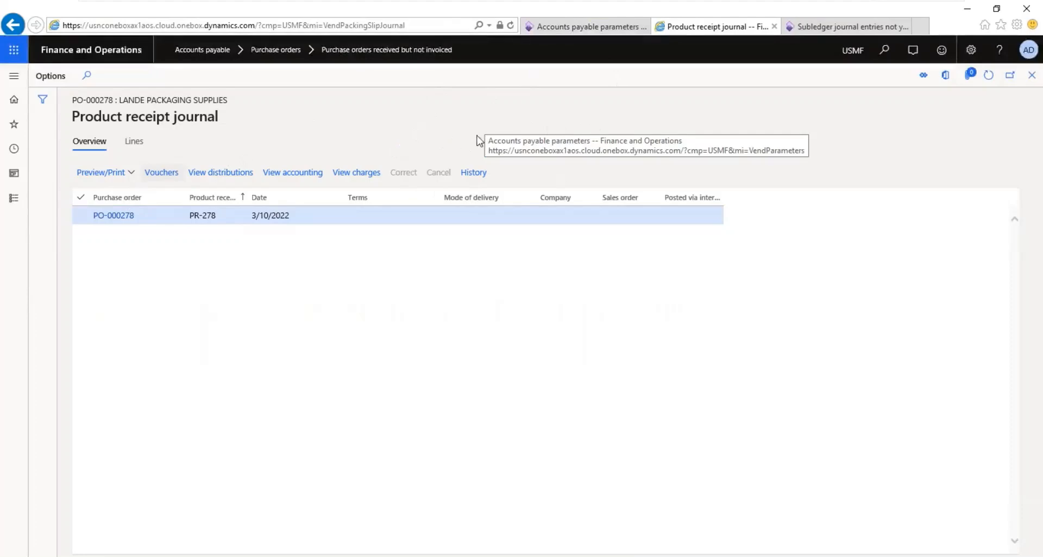
pyautogui.click(161, 172)
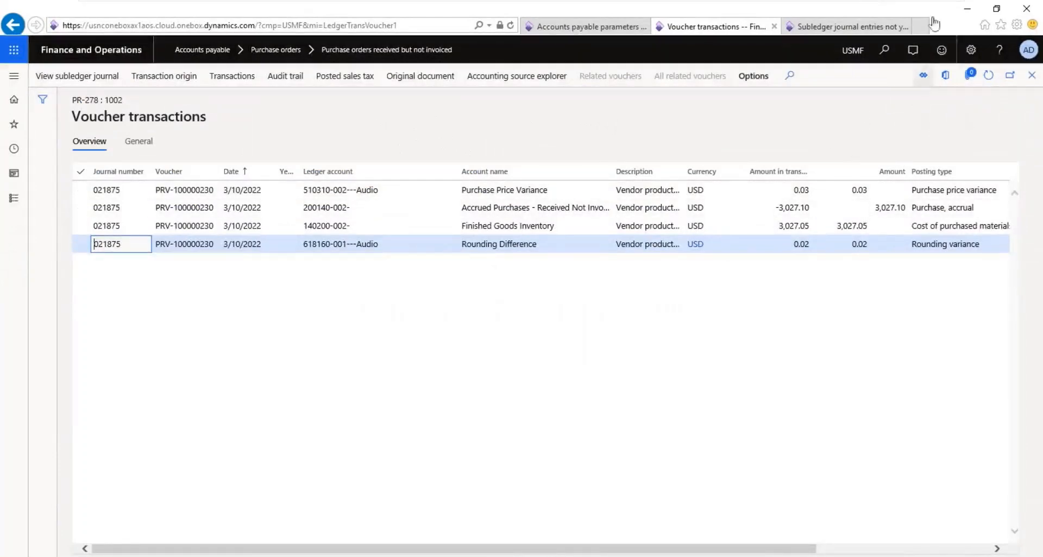
pyautogui.moveTo(931, 4)
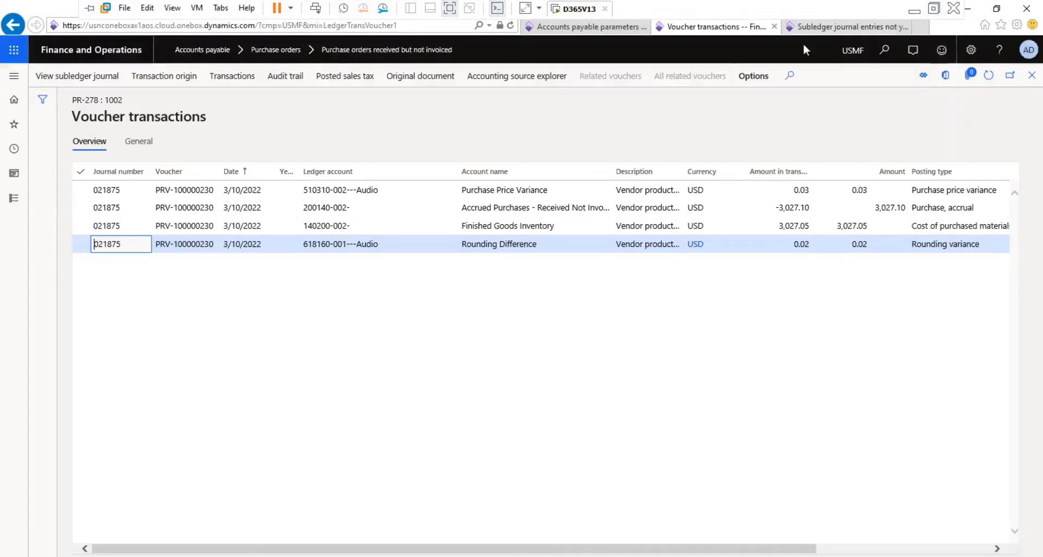
# Step: Return to the Notepad notes and highlight the temporary product receipt line and its item model group reference for review
pyautogui.click(915, 11)
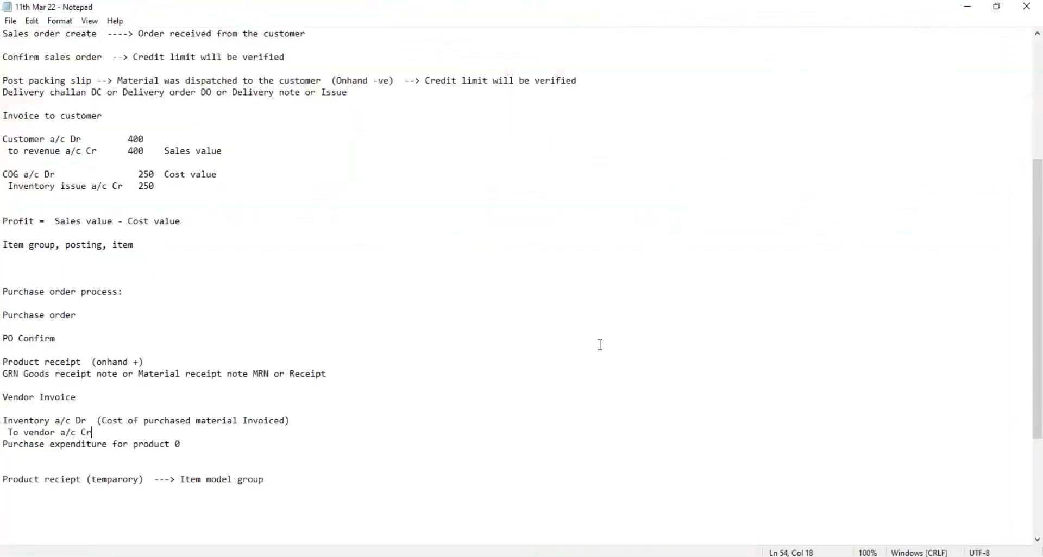
pyautogui.moveTo(266, 480); pyautogui.dragTo(181, 482)
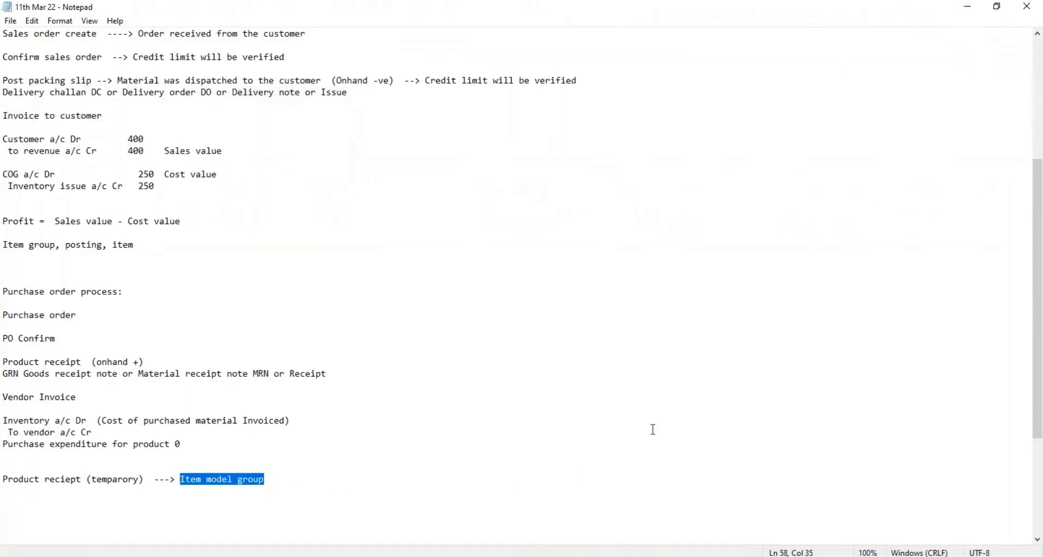
pyautogui.click(272, 479)
pyautogui.hotkey('shift', 'Left')
pyautogui.hotkey('shift', 'Left')
pyautogui.hotkey('shift', 'Left')
pyautogui.hotkey('shift', 'Left')
pyautogui.hotkey('shift', 'Left')
pyautogui.hotkey('shift', 'Left')
pyautogui.hotkey('shift', 'Left')
pyautogui.hotkey('shift', 'Left')
pyautogui.hotkey('shift', 'Left')
pyautogui.hotkey('shift', 'Left')
pyautogui.hotkey('shift', 'Left')
pyautogui.hotkey('shift', 'Left')
pyautogui.hotkey('shift', 'Left')
pyautogui.hotkey('shift', 'Left')
pyautogui.hotkey('shift', 'Left')
pyautogui.hotkey('shift', 'Left')
pyautogui.hotkey('shift', 'Left')
pyautogui.click(283, 472)
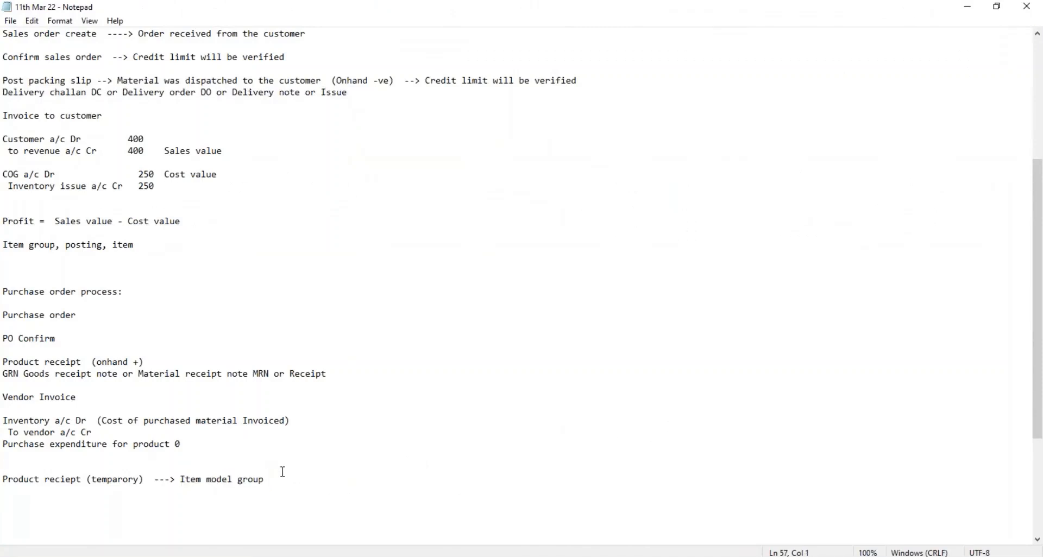
pyautogui.click(277, 488)
pyautogui.moveTo(277, 480); pyautogui.dragTo(10, 475)
pyautogui.moveTo(277, 479); pyautogui.dragTo(4, 478)
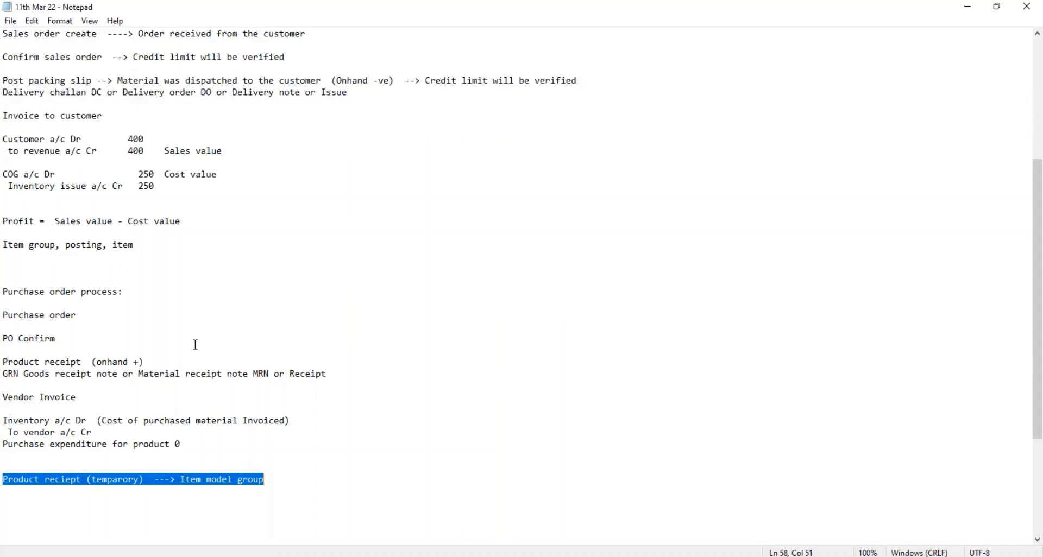
# Step: Append the arrow "----->" to the Purchase order stage of the purchase order process
pyautogui.click(98, 326)
pyautogui.click(88, 315)
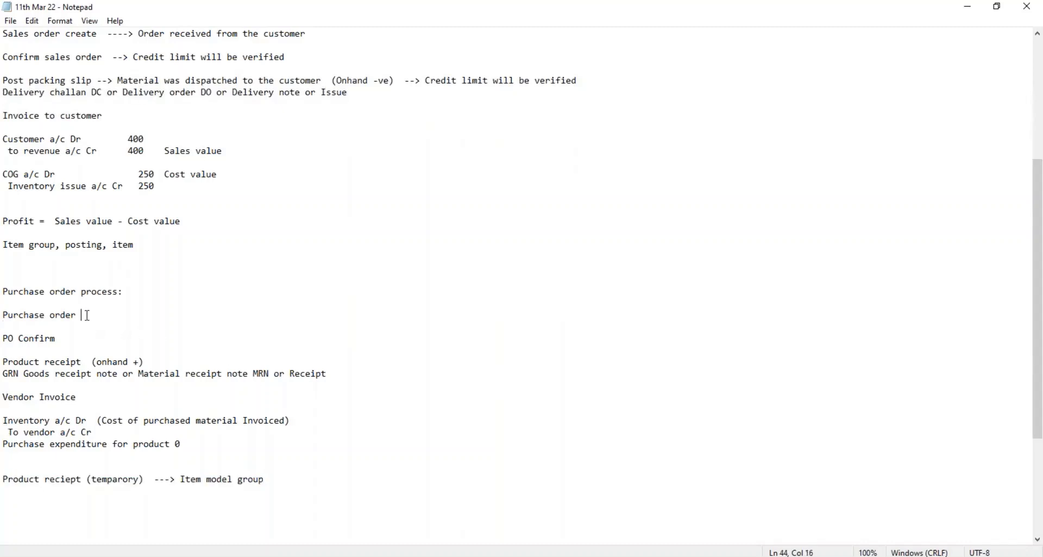
pyautogui.write('----->')
# Step: Highlight the Purchase order and Product receipt stages in the notes for comparison
pyautogui.moveTo(118, 316); pyautogui.dragTo(5, 315)
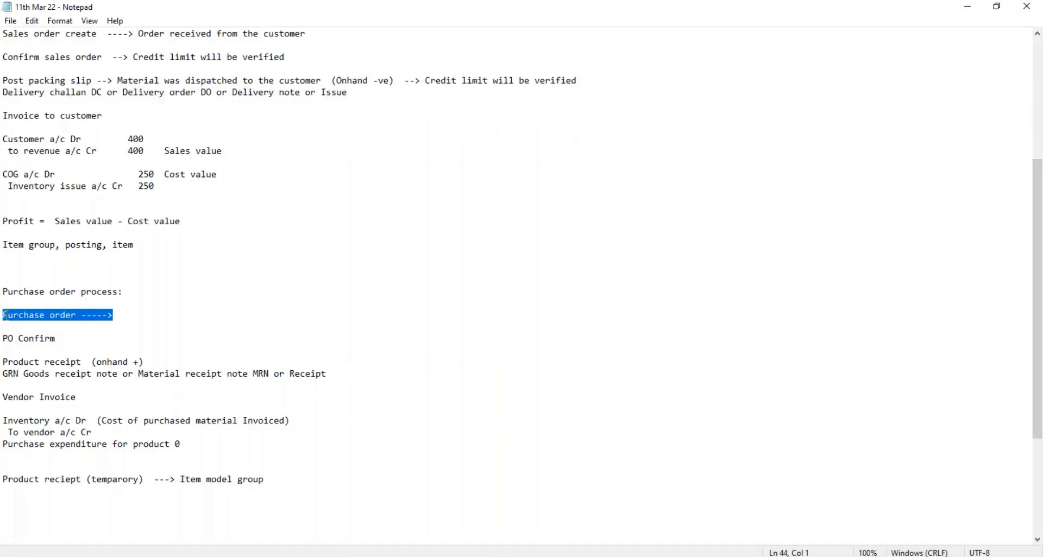
pyautogui.moveTo(147, 362); pyautogui.dragTo(3, 362)
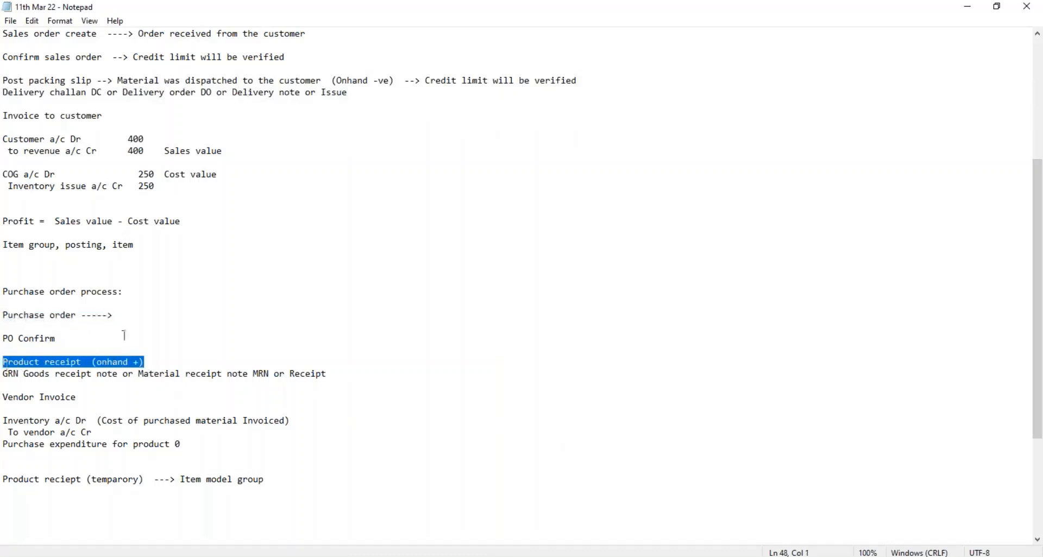
pyautogui.moveTo(123, 315); pyautogui.dragTo(5, 314)
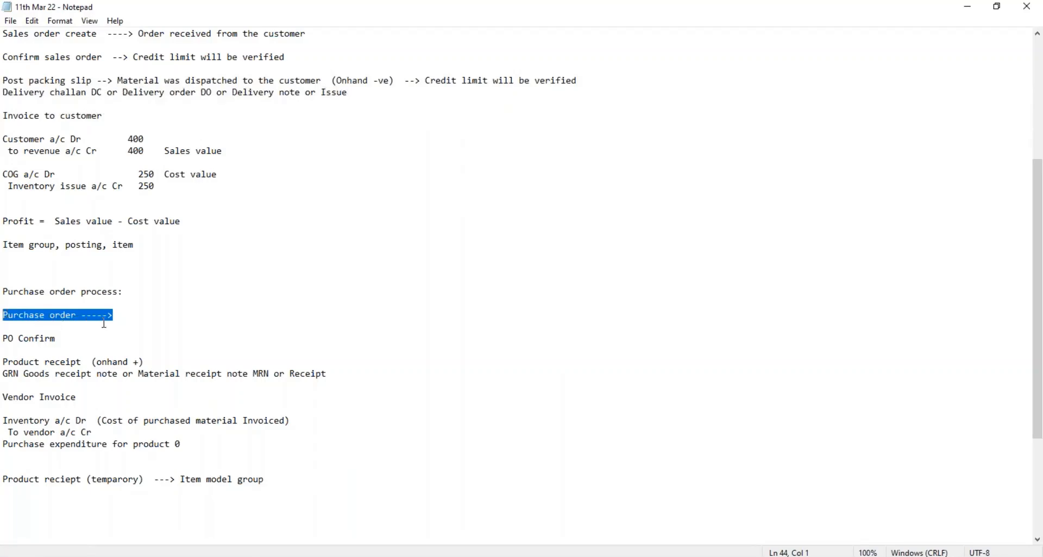
pyautogui.click(131, 320)
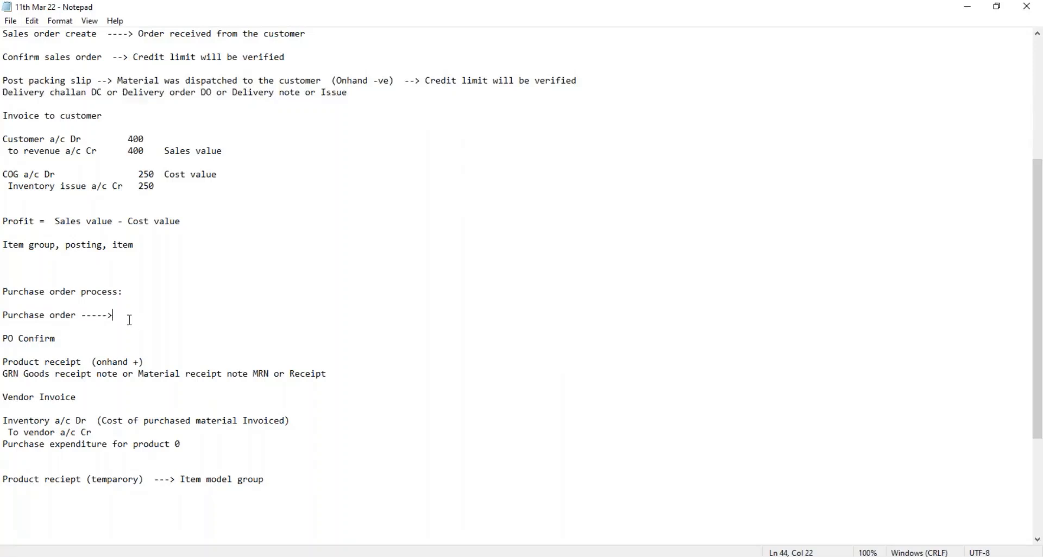
pyautogui.moveTo(114, 317); pyautogui.dragTo(7, 318)
pyautogui.click(135, 308)
pyautogui.write('Temparory ')
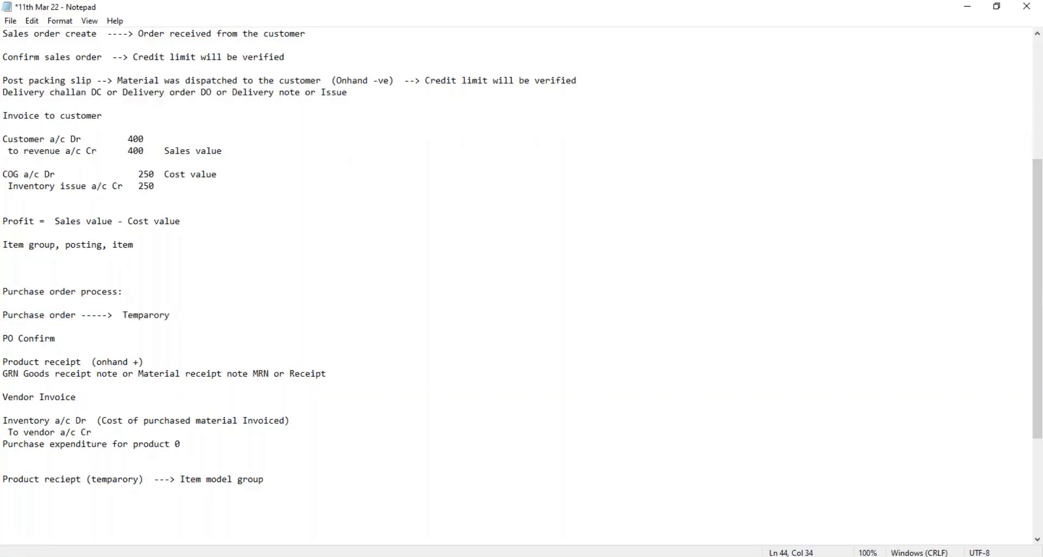
pyautogui.write('accounts')
pyautogui.moveTo(225, 316); pyautogui.dragTo(5, 315)
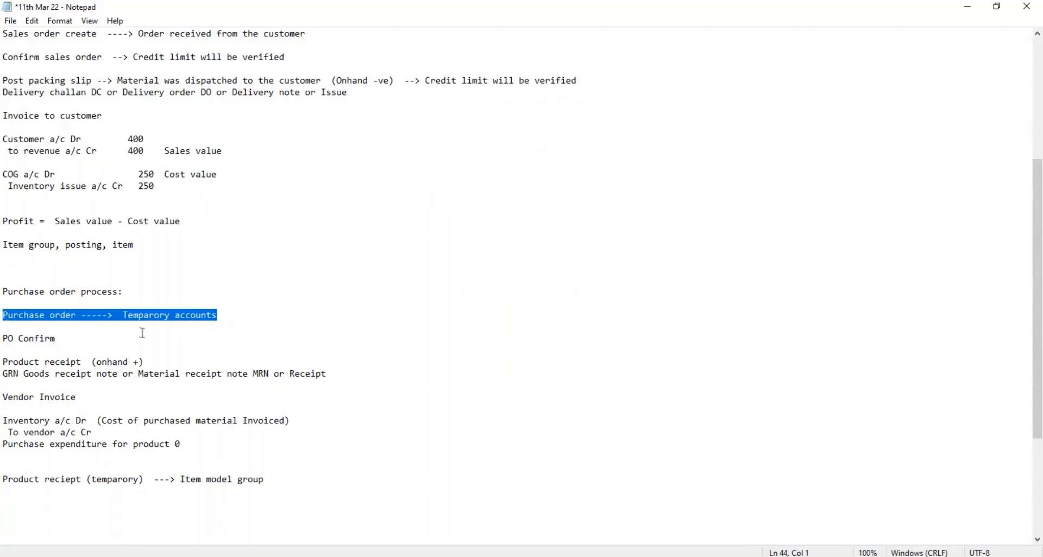
pyautogui.moveTo(219, 315); pyautogui.dragTo(125, 316)
pyautogui.press('Delete')
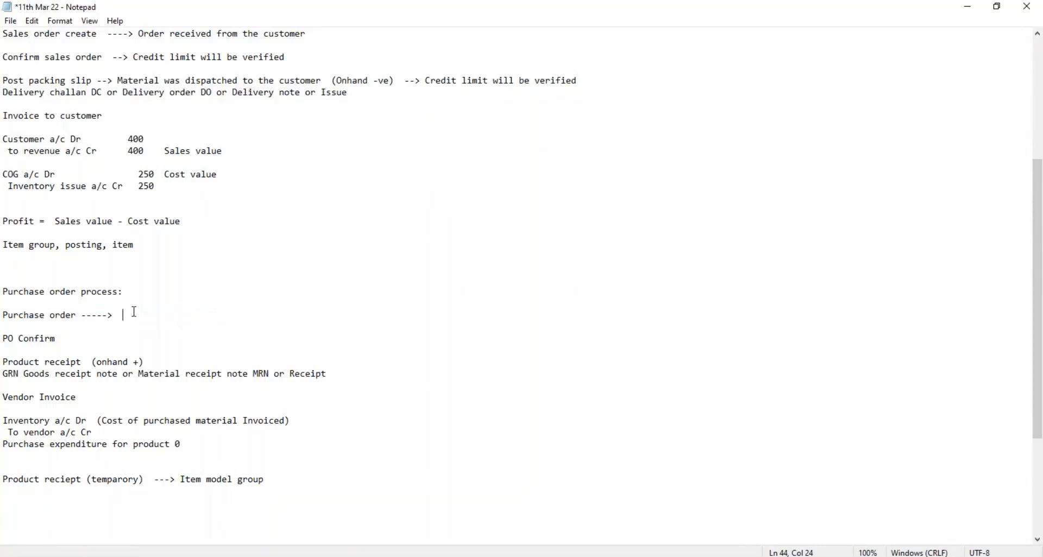
# Step: Write "Budgeting amount" after the arrow on the Purchase order stage and save the file
pyautogui.write('Budget')
pyautogui.press('BackSpace')
pyautogui.write('ing amout')
pyautogui.hotkey('ctrl', 's')
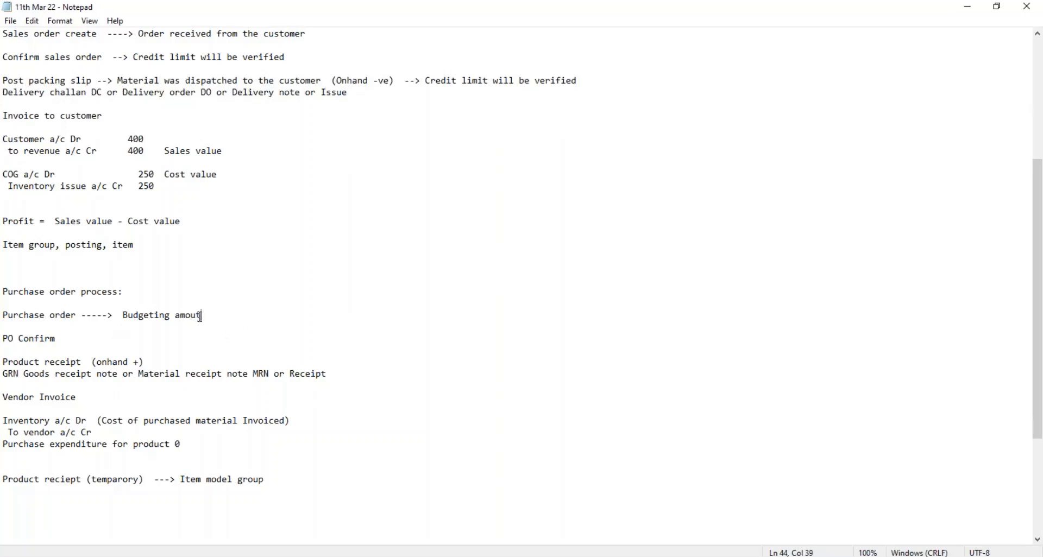
pyautogui.write('n')
# Step: Highlight the Purchase order stage and its budgeting note for review, and save the notes file
pyautogui.hotkey('shift', 'Left')
pyautogui.hotkey('shift', 'Left')
pyautogui.hotkey('shift', 'Left')
pyautogui.hotkey('shift', 'Left')
pyautogui.hotkey('shift', 'Left')
pyautogui.hotkey('shift', 'Left')
pyautogui.hotkey('shift', 'Left')
pyautogui.hotkey('shift', 'Left')
pyautogui.hotkey('shift', 'Left')
pyautogui.hotkey('shift', 'Left')
pyautogui.hotkey('shift', 'Left')
pyautogui.hotkey('shift', 'Left')
pyautogui.hotkey('shift', 'Left')
pyautogui.hotkey('shift', 'Left')
pyautogui.hotkey('shift', 'Left')
pyautogui.hotkey('shift', 'Left')
pyautogui.hotkey('shift', 'Left')
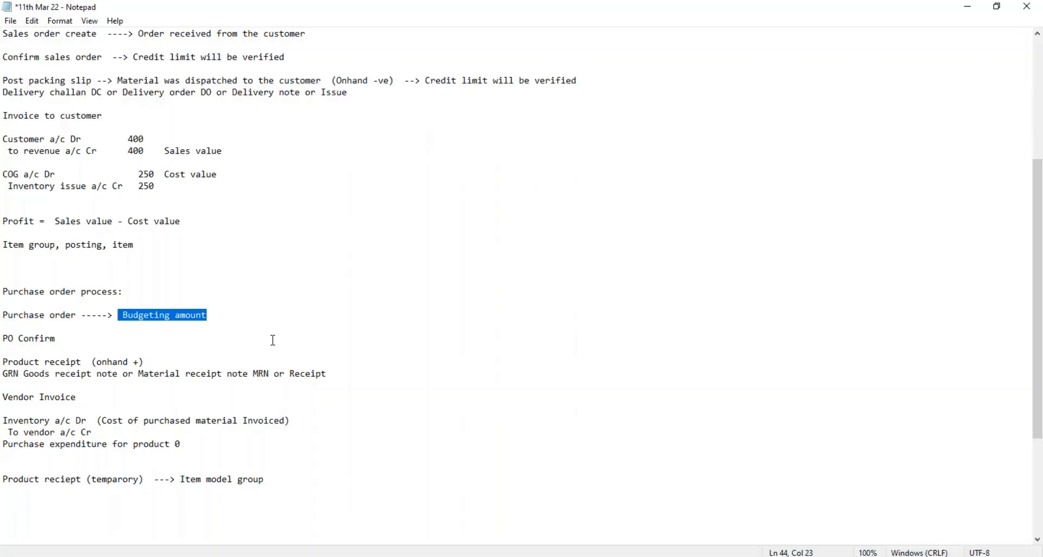
pyautogui.moveTo(218, 315); pyautogui.dragTo(4, 315)
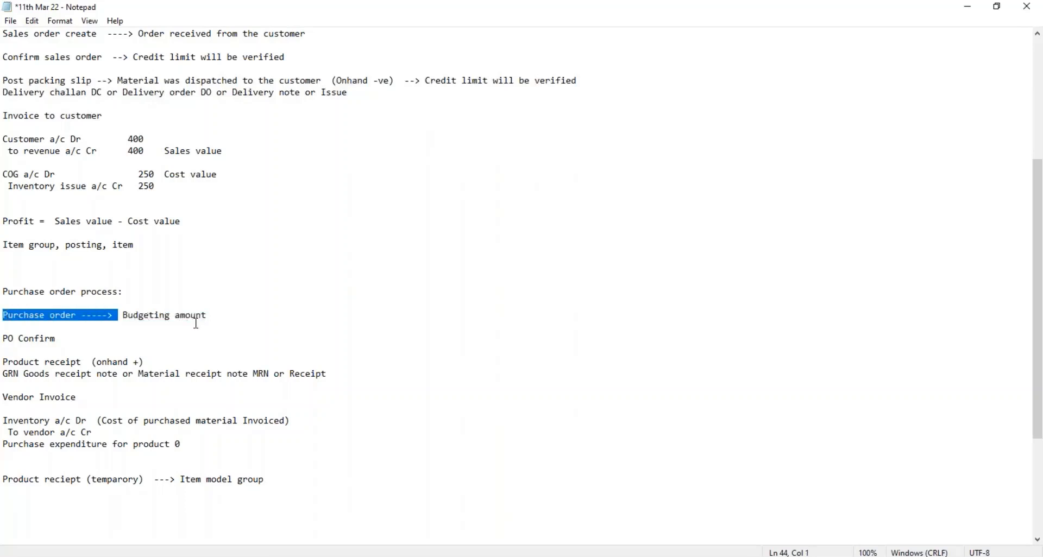
pyautogui.moveTo(217, 315); pyautogui.dragTo(118, 310)
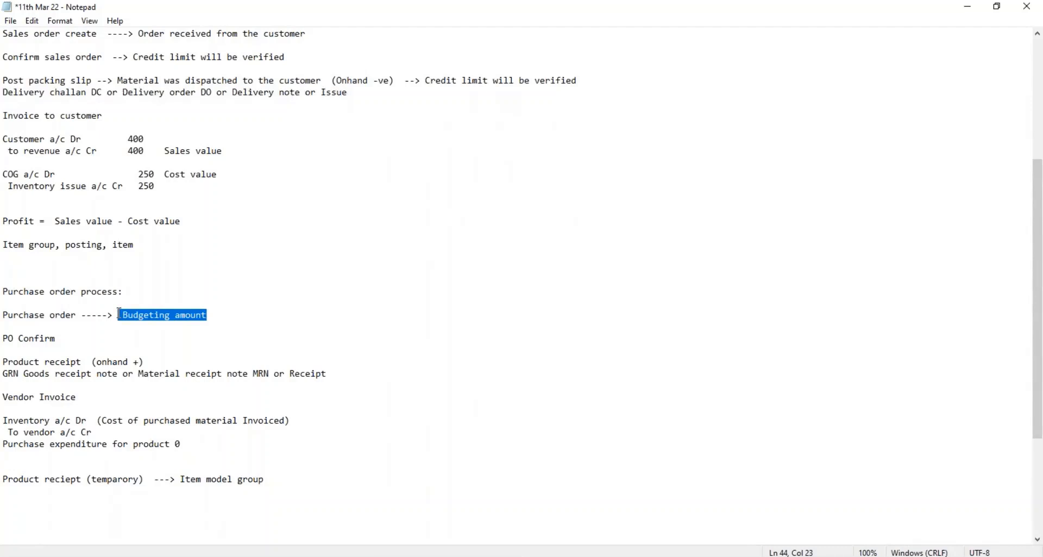
pyautogui.moveTo(211, 316); pyautogui.dragTo(120, 317)
pyautogui.click(222, 316)
pyautogui.hotkey('ctrl', 's')
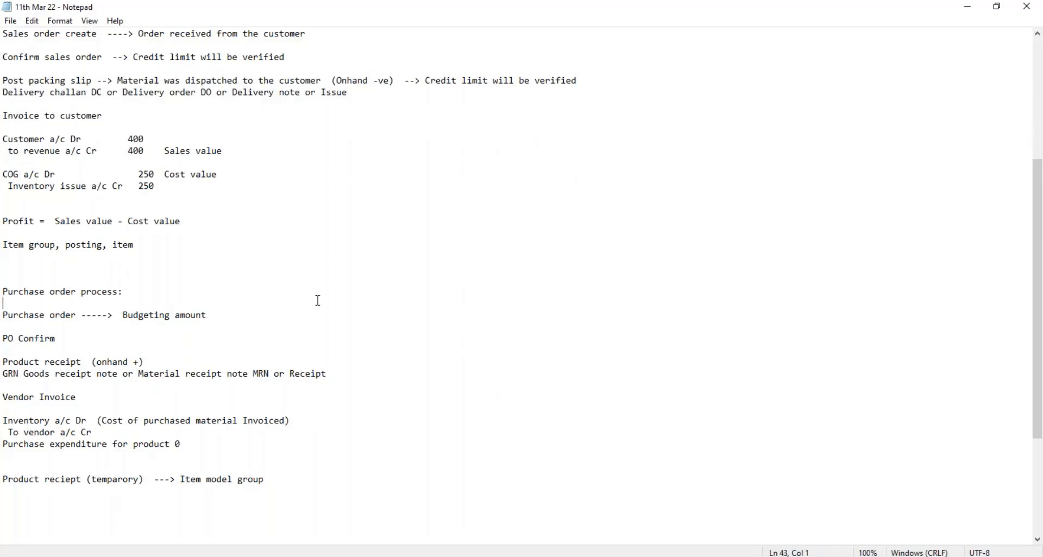
pyautogui.click(291, 294)
pyautogui.moveTo(208, 316); pyautogui.dragTo(124, 313)
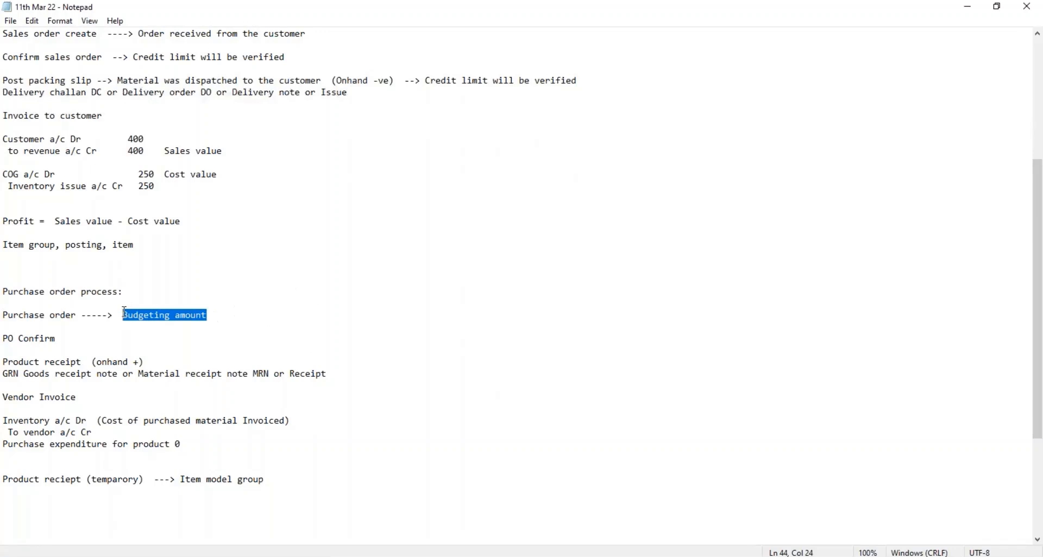
pyautogui.click(254, 329)
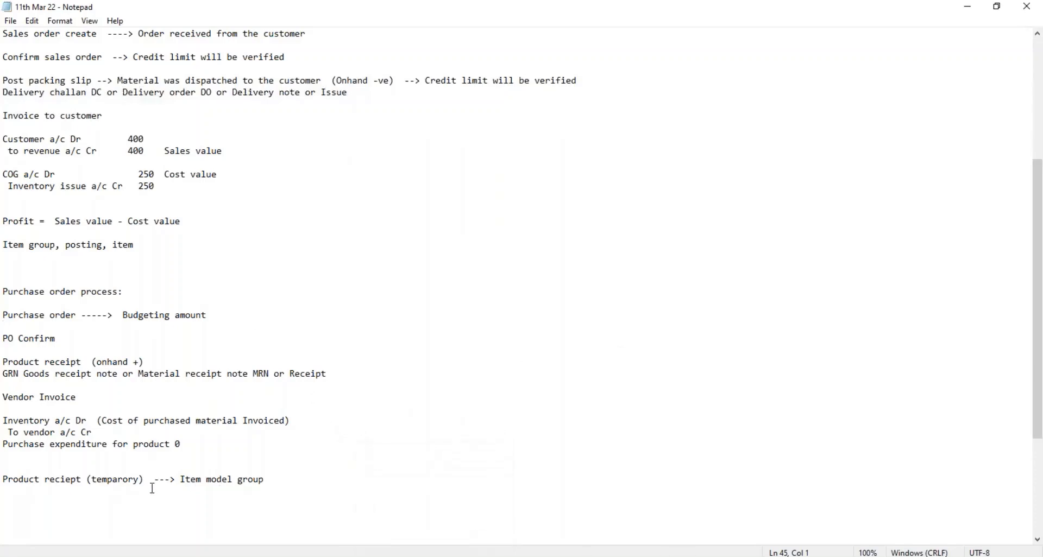
# Step: Add a line reading "Inventory costing" directly below the item model group note and highlight both for review
pyautogui.click(52, 492)
pyautogui.write('In')
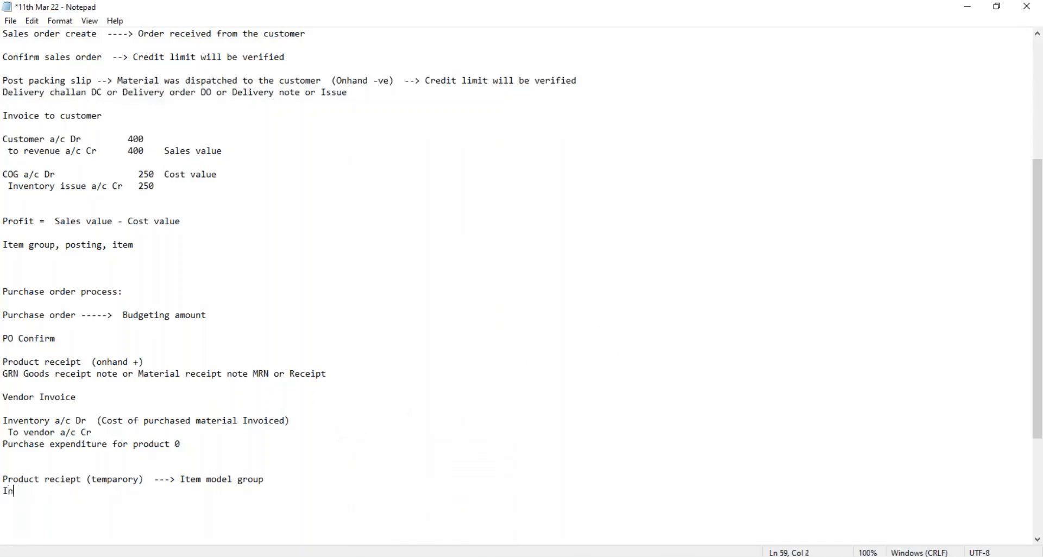
pyautogui.write('ventory costing')
pyautogui.moveTo(272, 488); pyautogui.dragTo(180, 479)
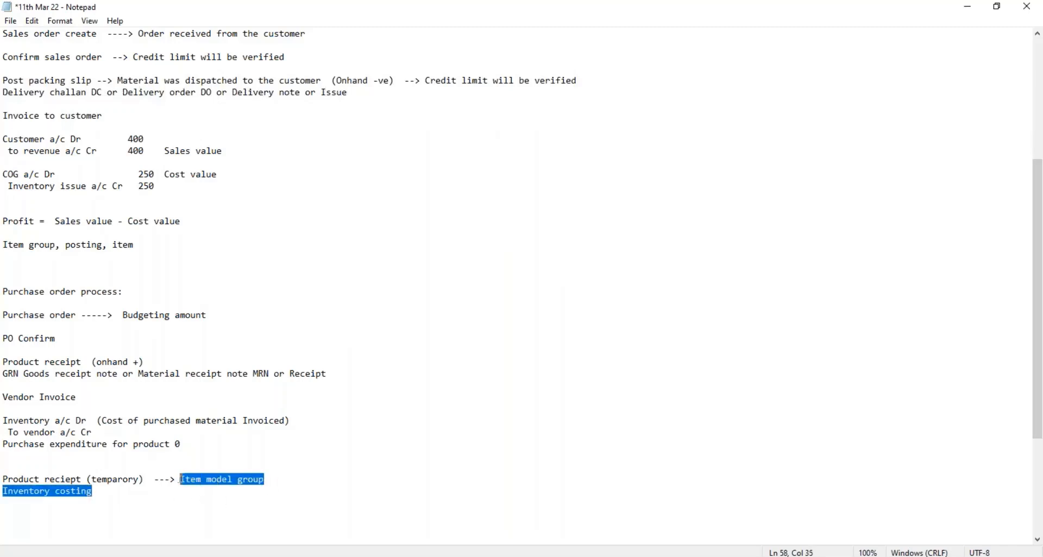
pyautogui.click(279, 478)
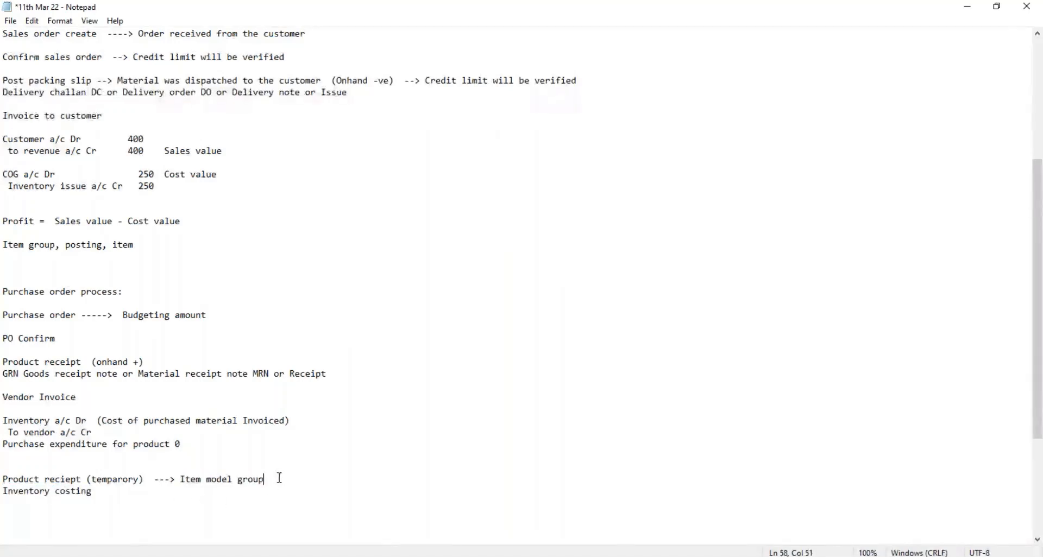
# Step: Switch to Finance and Operations and examine the Cost accounting module's Setup, Ledger setup and Currencies entries, finishing with all groups collapsed
pyautogui.hotkey('alt', 'Tab')
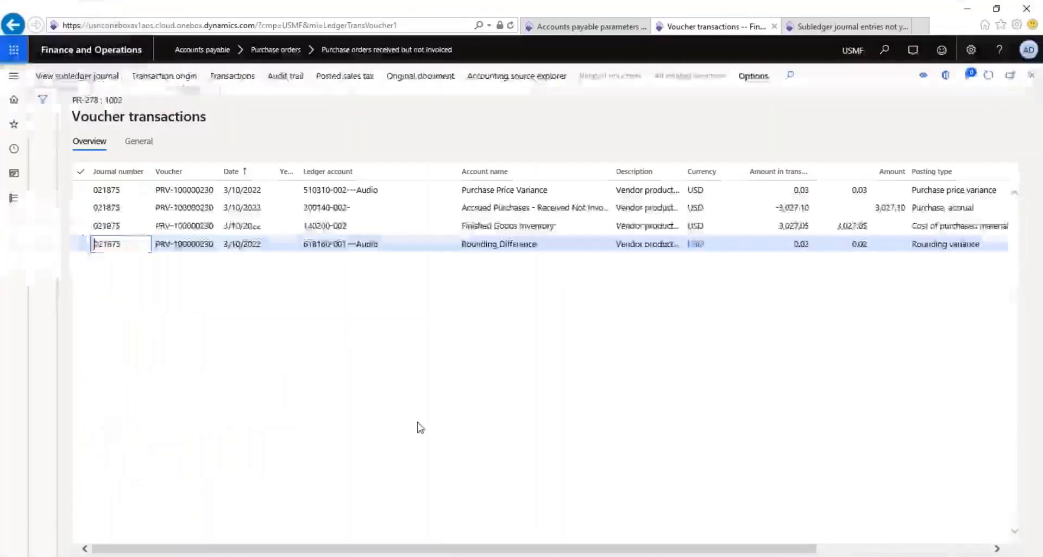
pyautogui.click(15, 199)
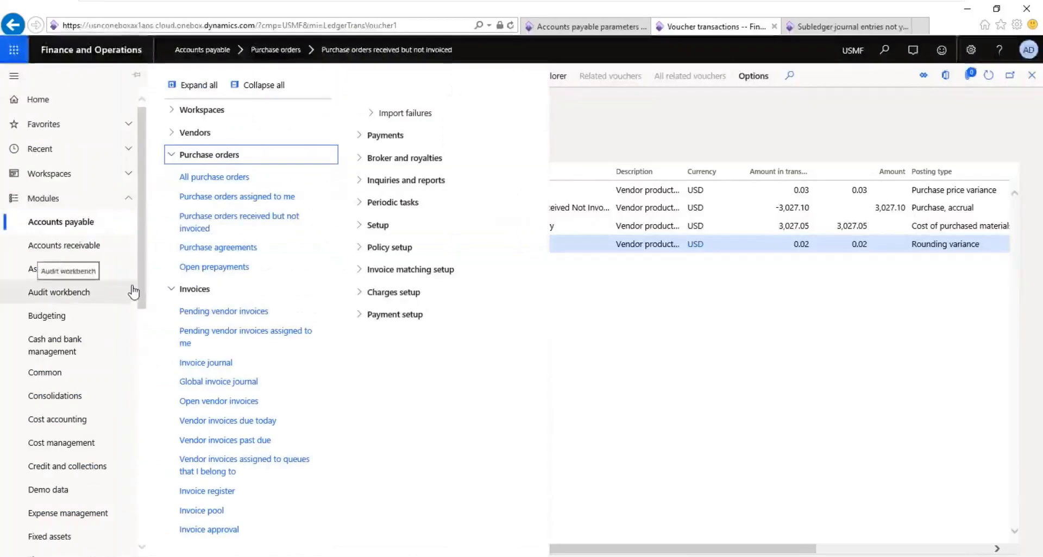
pyautogui.click(63, 426)
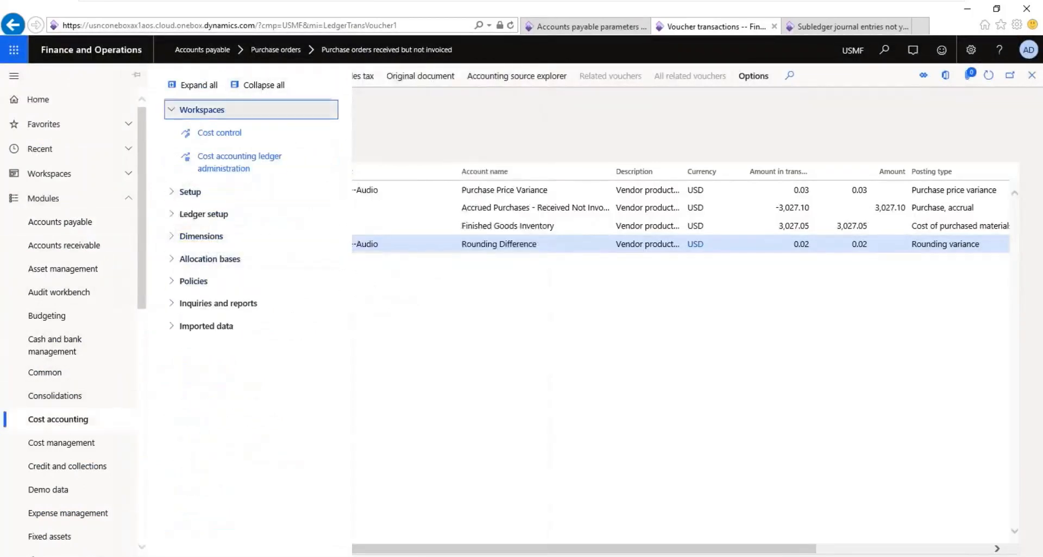
pyautogui.click(185, 195)
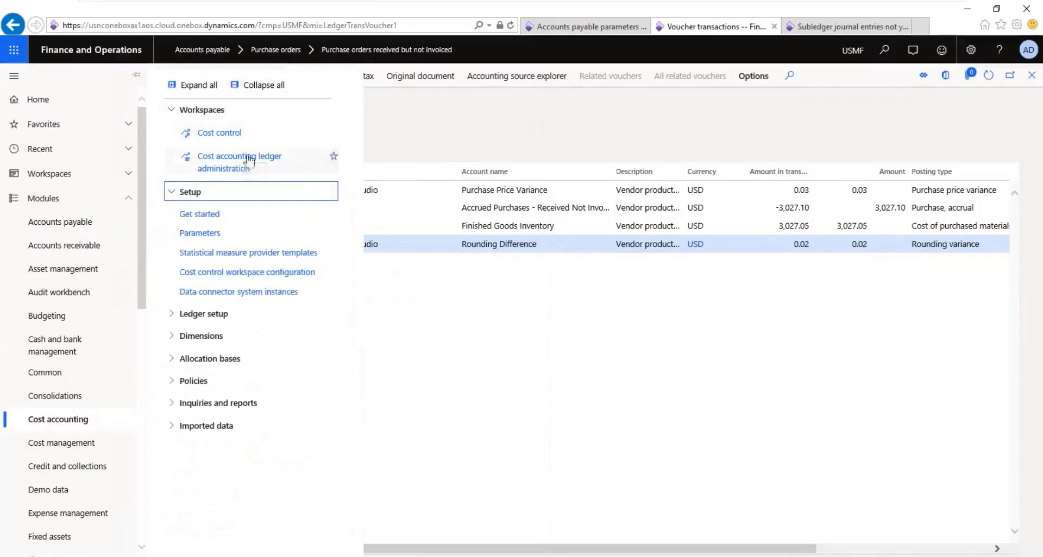
pyautogui.click(223, 314)
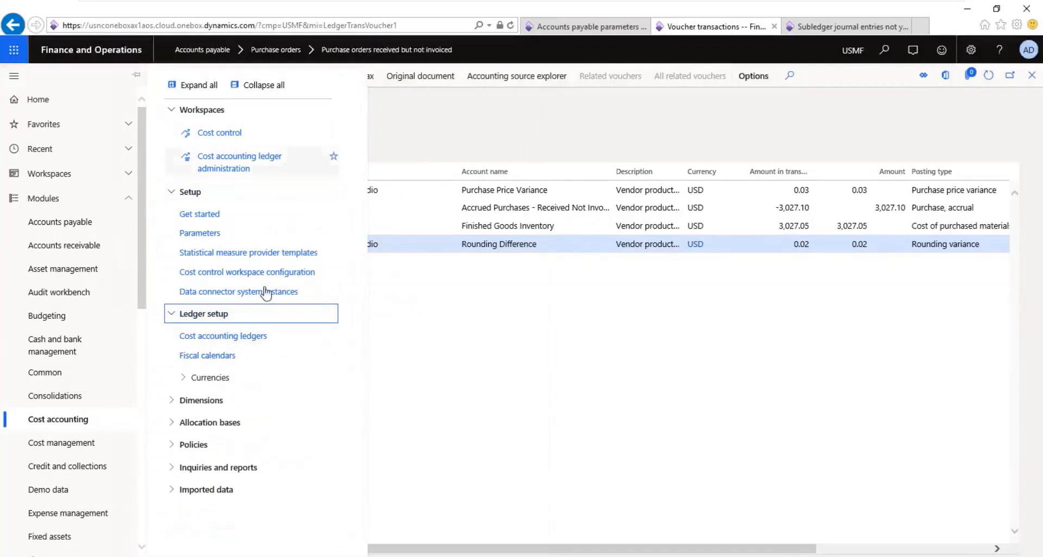
pyautogui.click(232, 378)
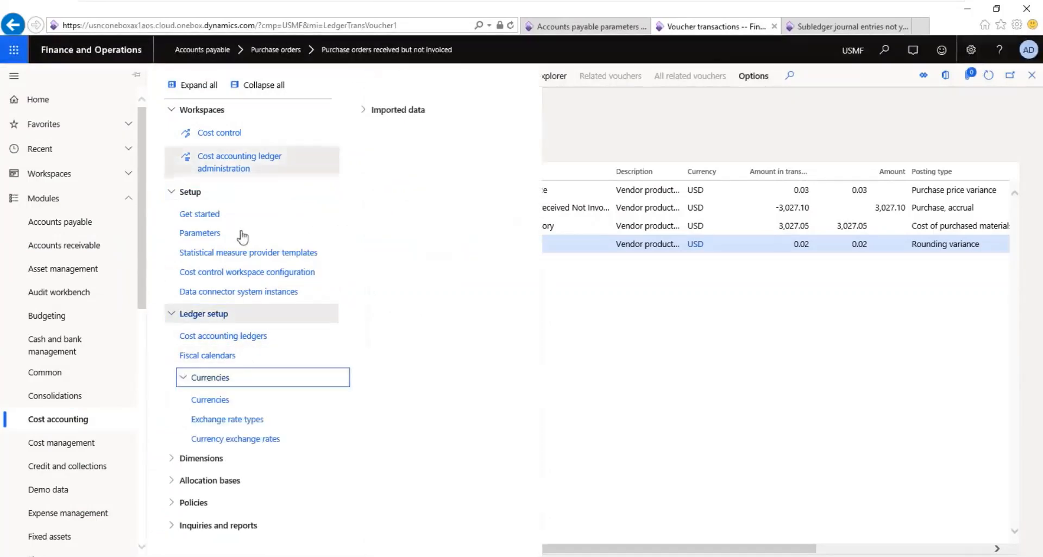
pyautogui.click(261, 85)
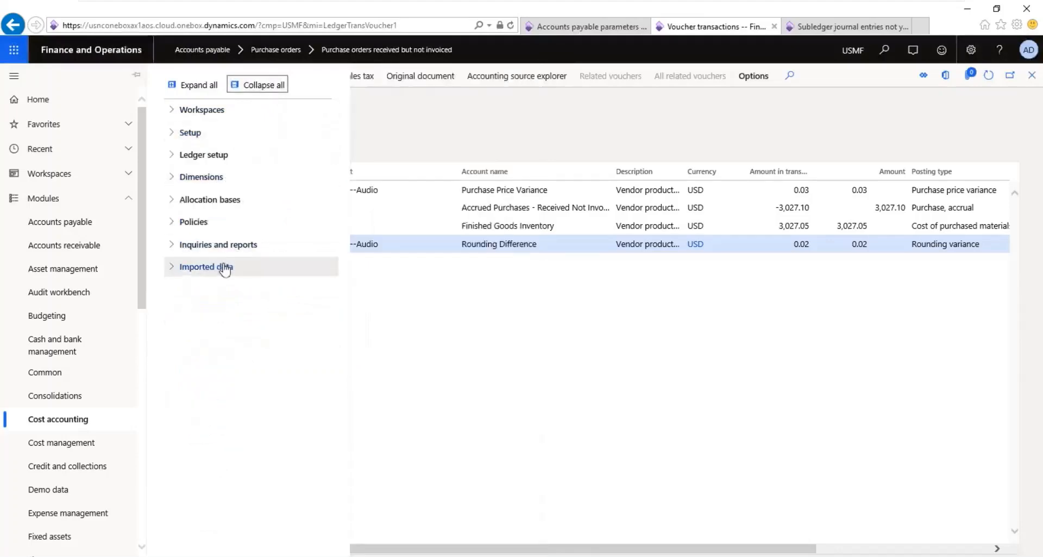
# Step: Examine the Cost accounting entries under Inquiries and reports, Ledger setup with its Currencies, Dimensions and Allocation bases
pyautogui.click(225, 245)
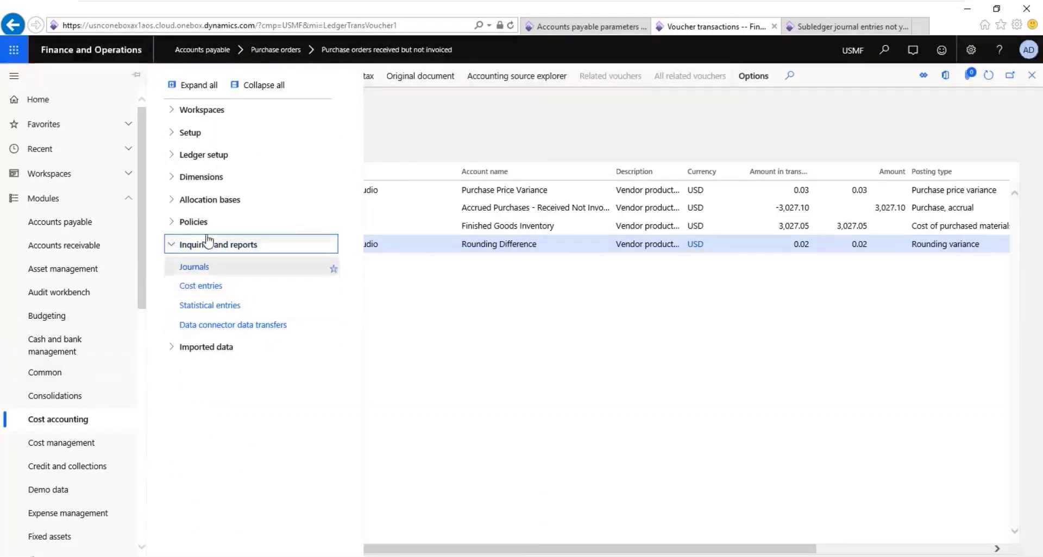
pyautogui.click(171, 244)
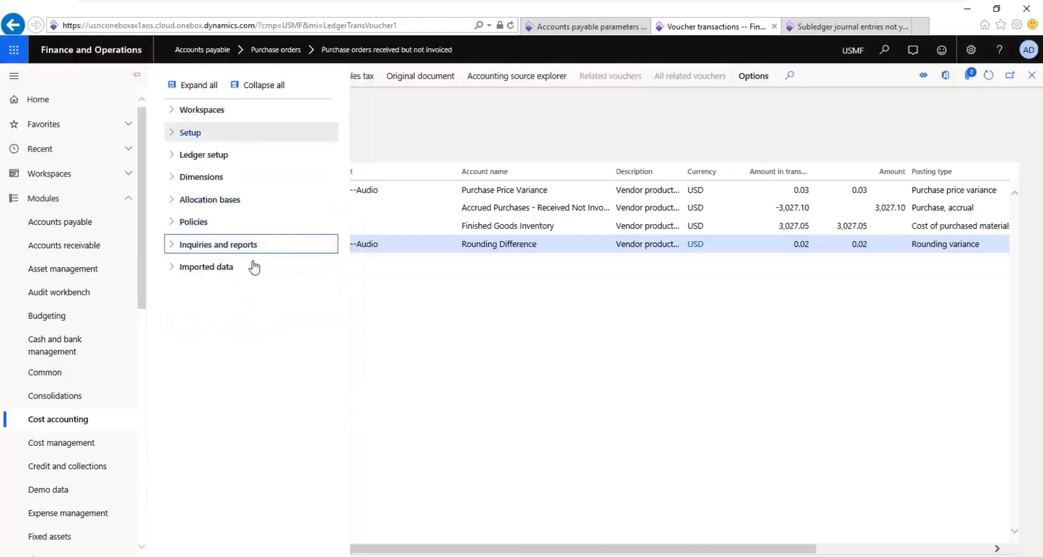
pyautogui.click(174, 154)
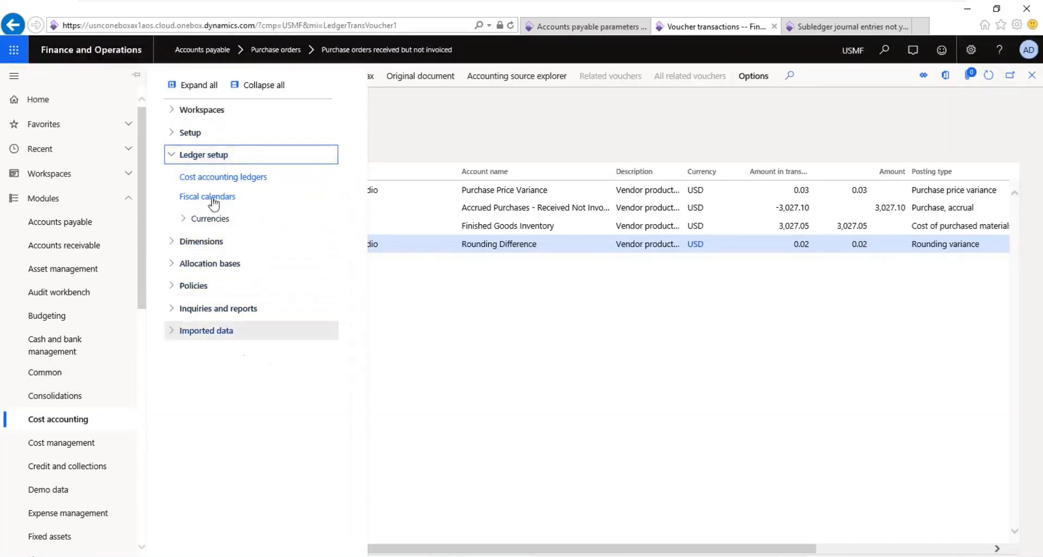
pyautogui.click(210, 220)
pyautogui.click(209, 221)
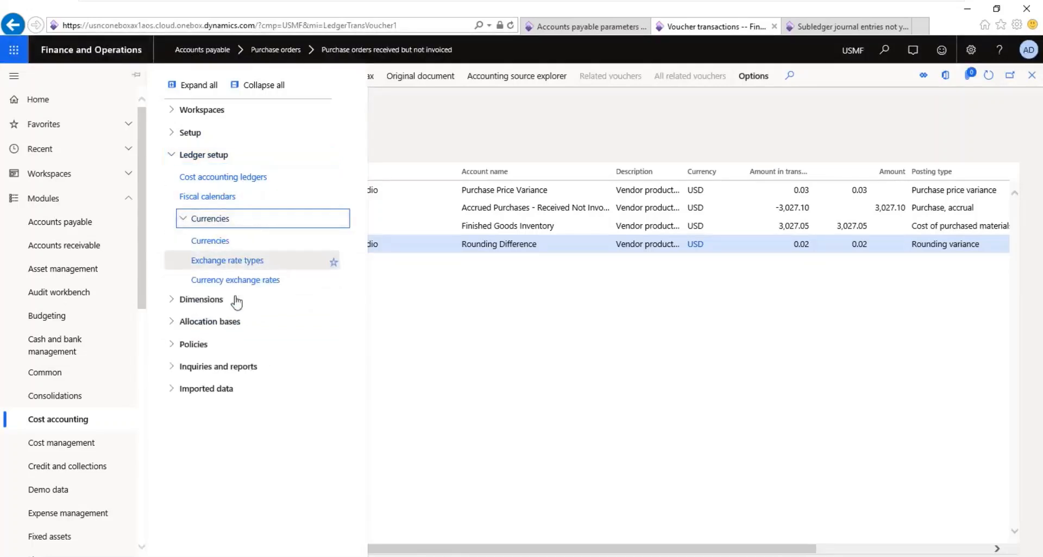
pyautogui.click(212, 302)
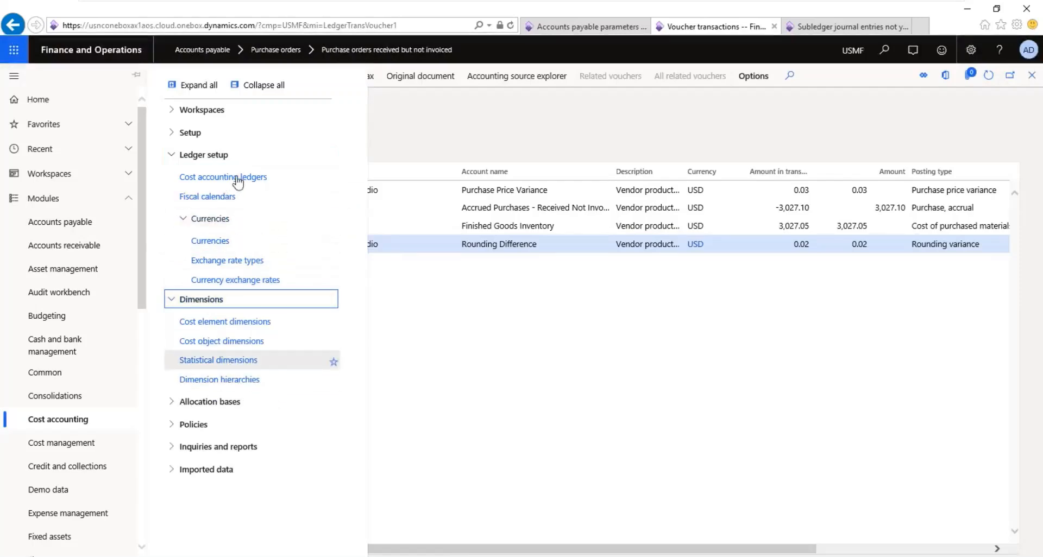
pyautogui.click(229, 401)
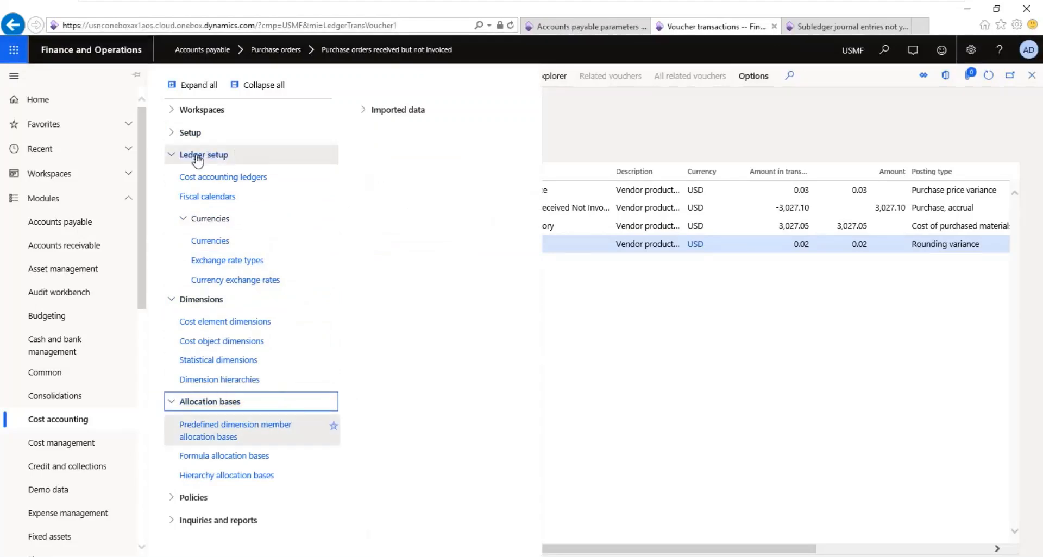
pyautogui.click(174, 157)
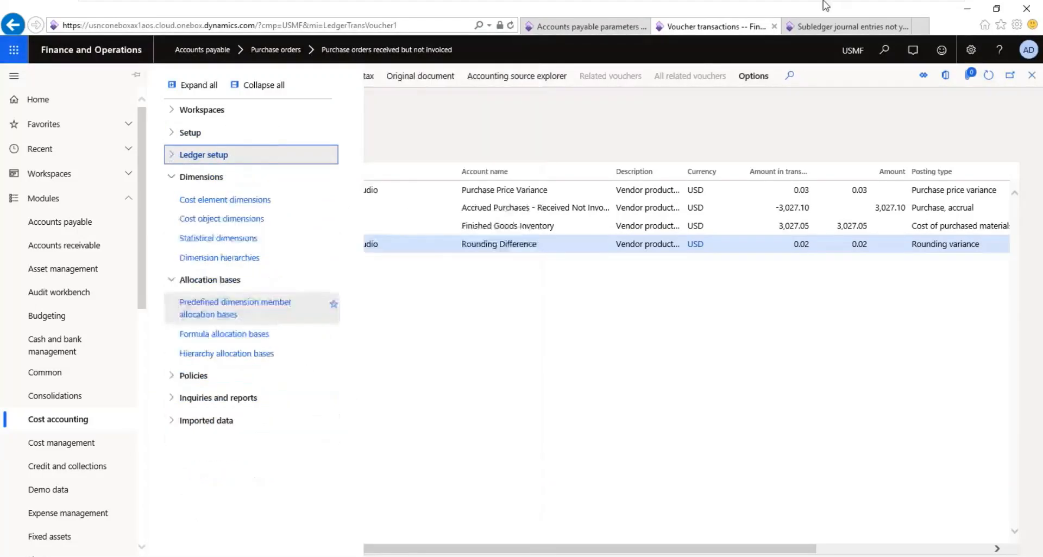
# Step: Switch to File Explorer and select the "Modules - All" image in the Training folder
pyautogui.click(908, 8)
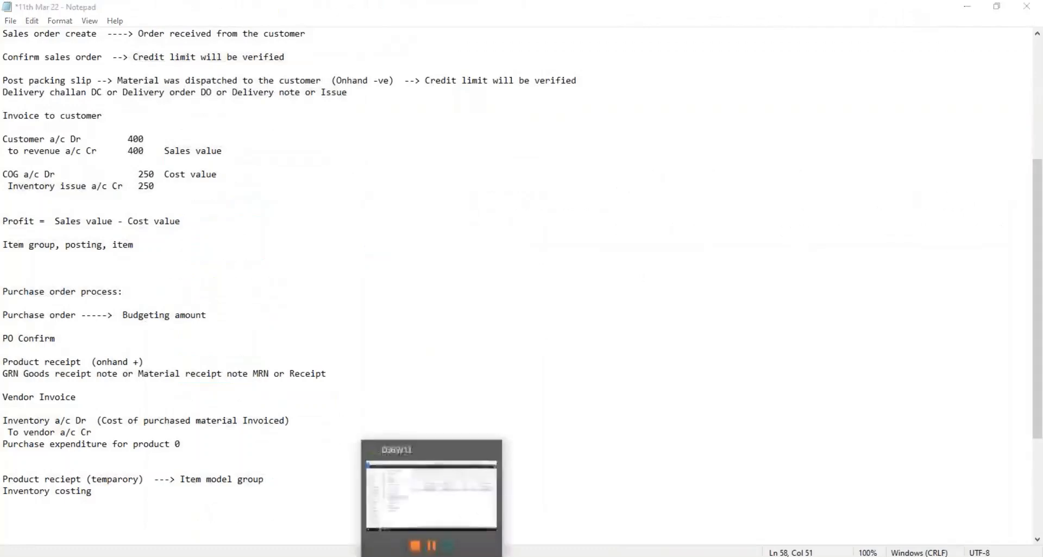
pyautogui.click(459, 556)
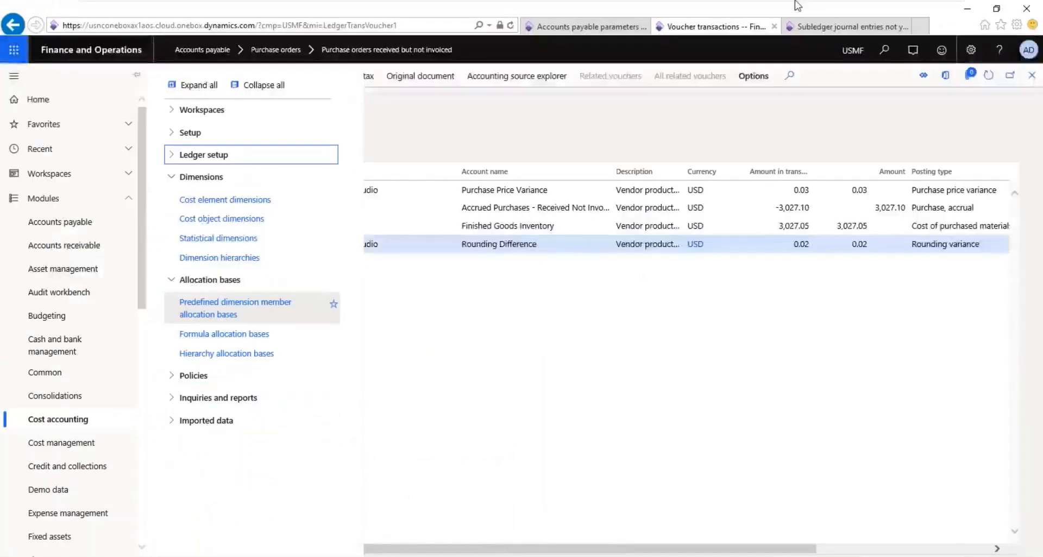
pyautogui.moveTo(799, 5)
pyautogui.click(917, 12)
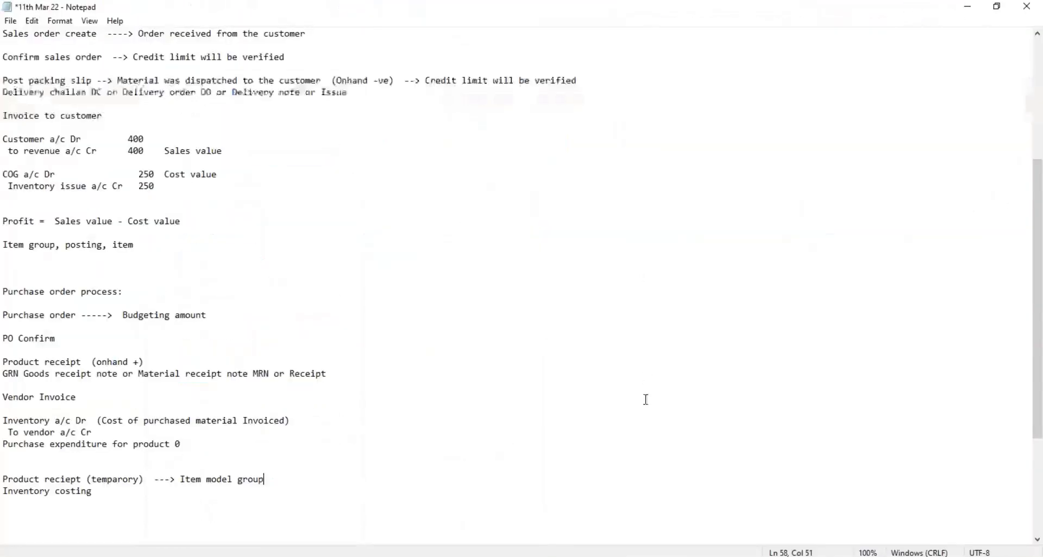
pyautogui.click(391, 556)
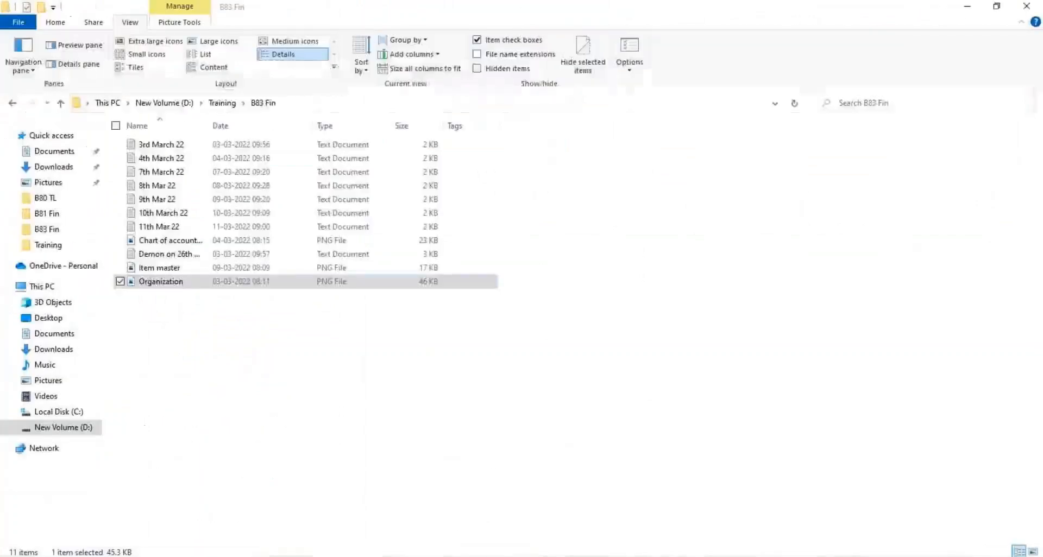
pyautogui.click(224, 104)
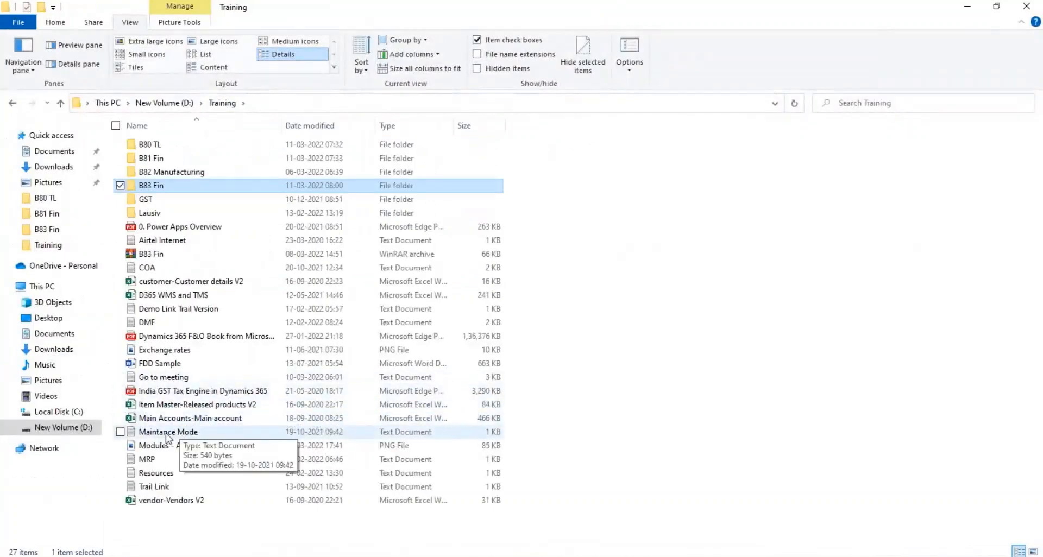
pyautogui.click(172, 449)
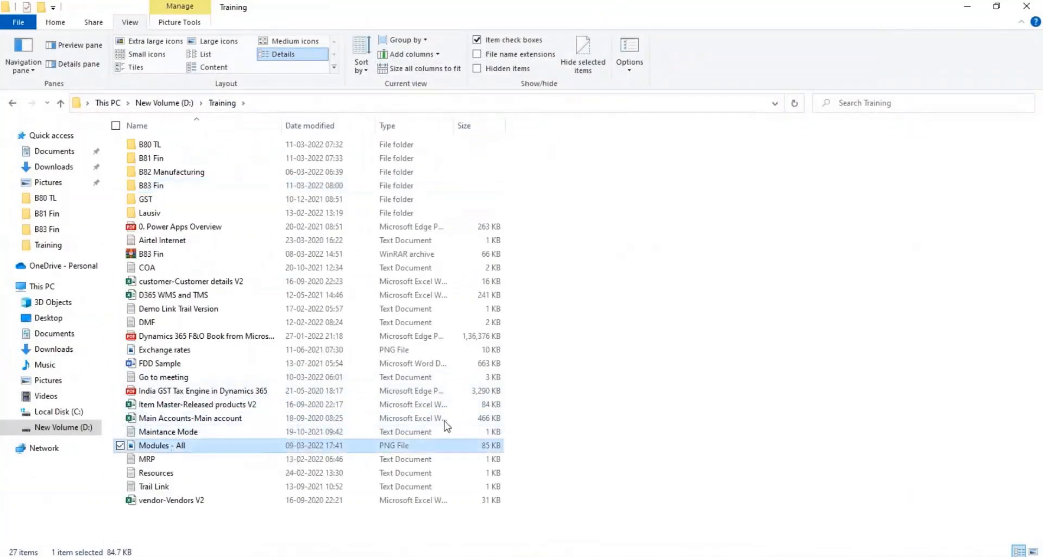